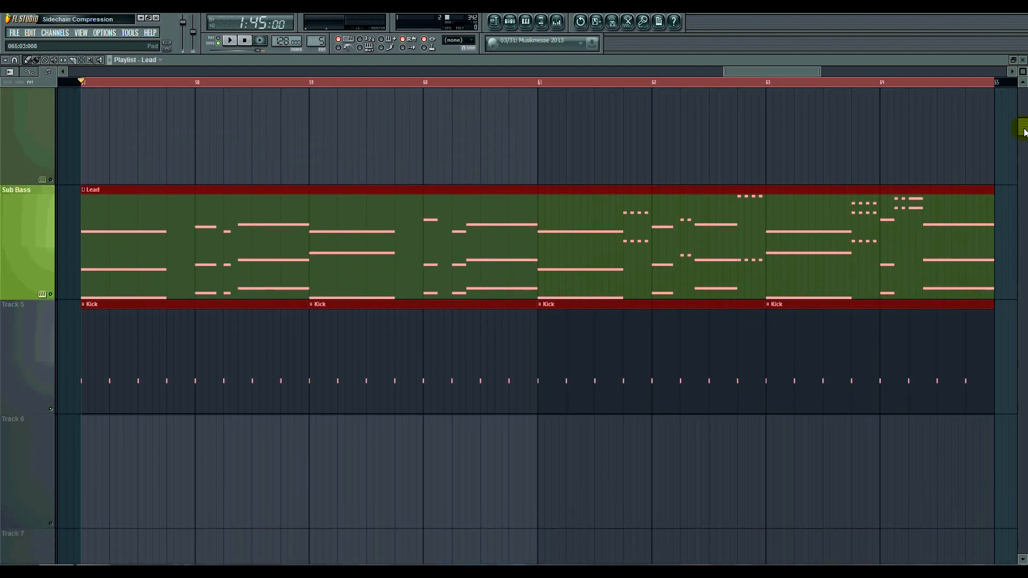
Deselect the clips, mute the Kick track in the playlist and play the Lead loop on its own
left_click(169, 102, "ctrl")
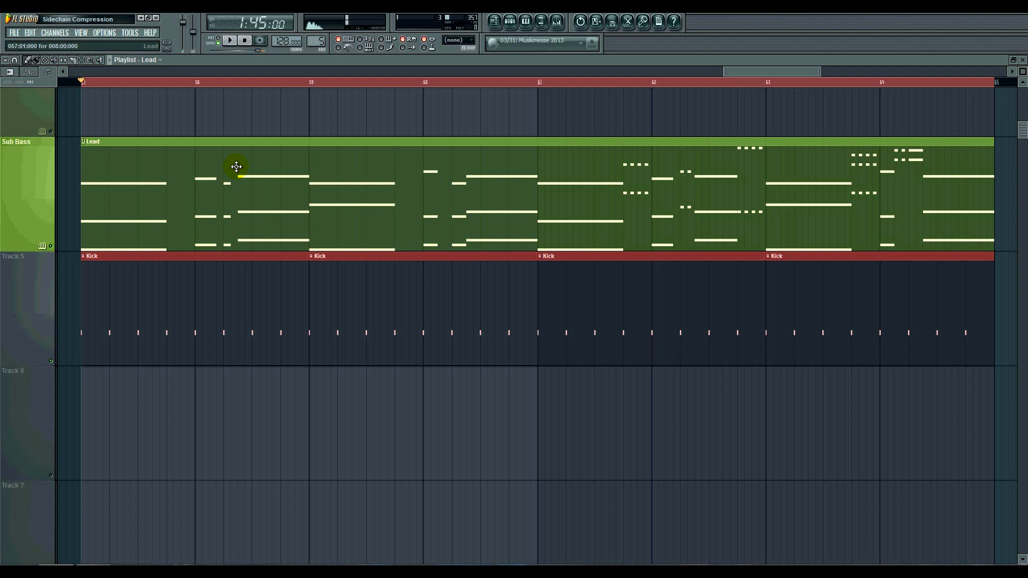
left_click(51, 361)
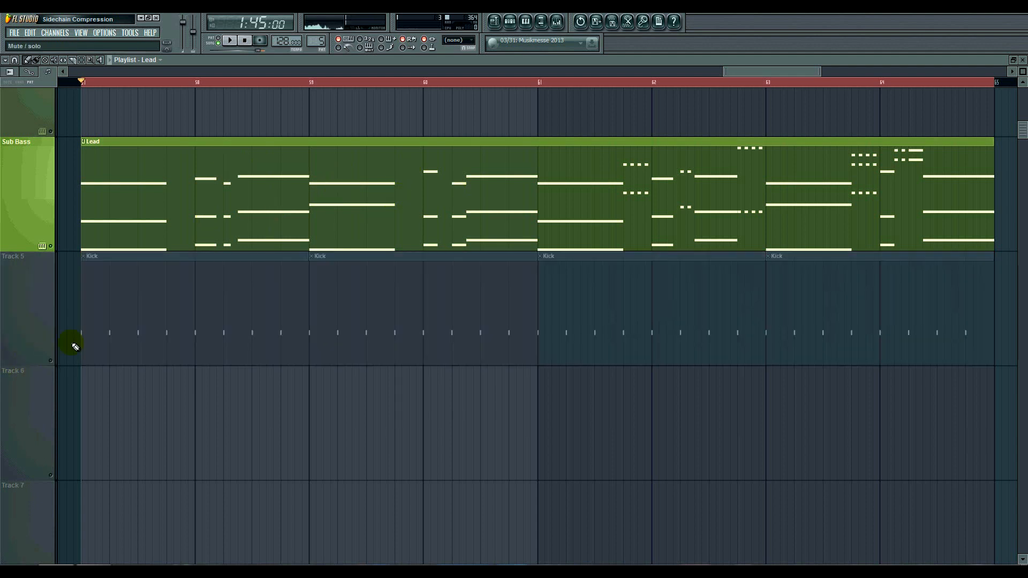
left_click(229, 40)
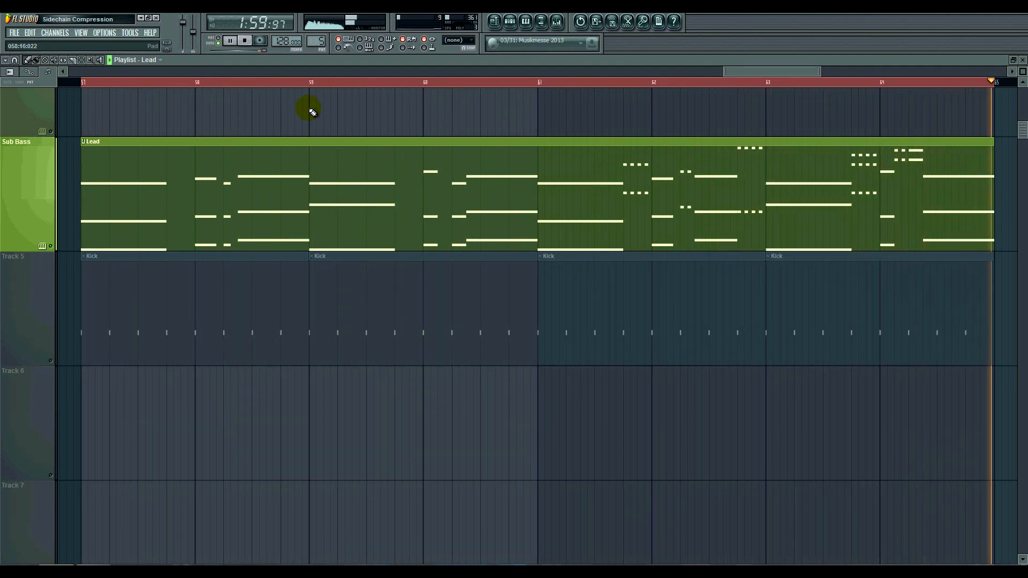
key("space")
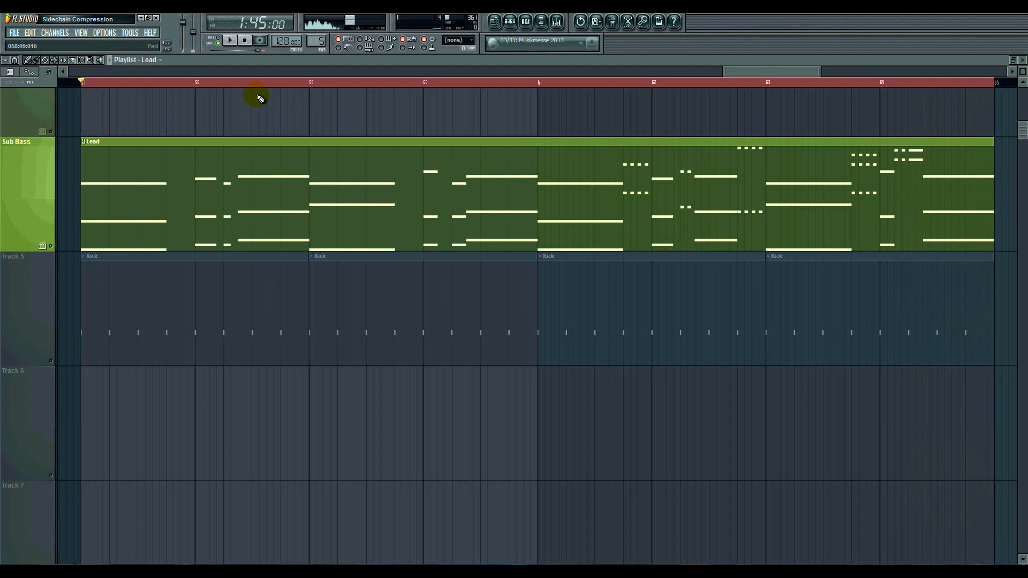
Unmute the Kick track and play the loop with the Kick and Lead together
left_click(51, 361)
key("space")
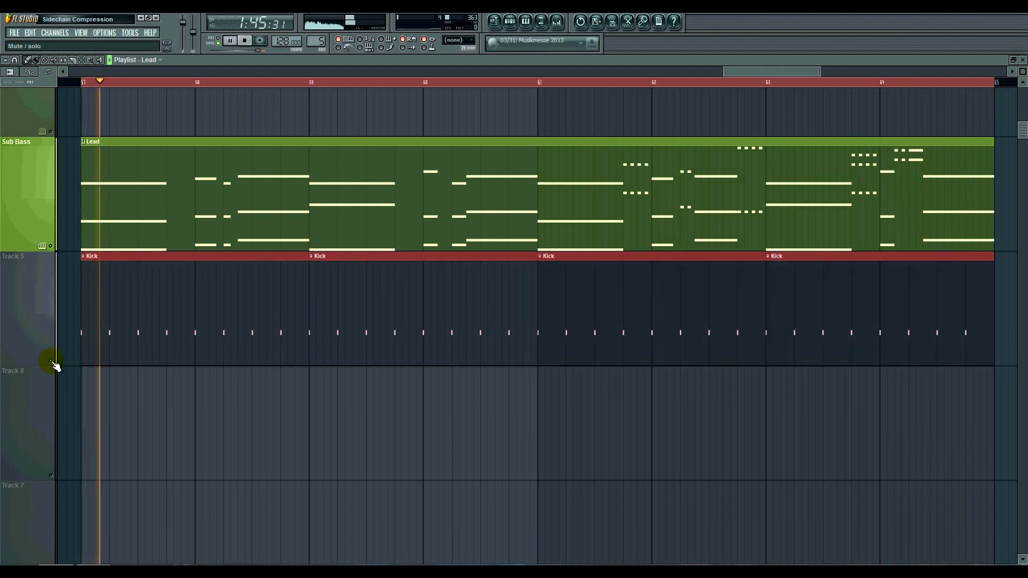
key("space")
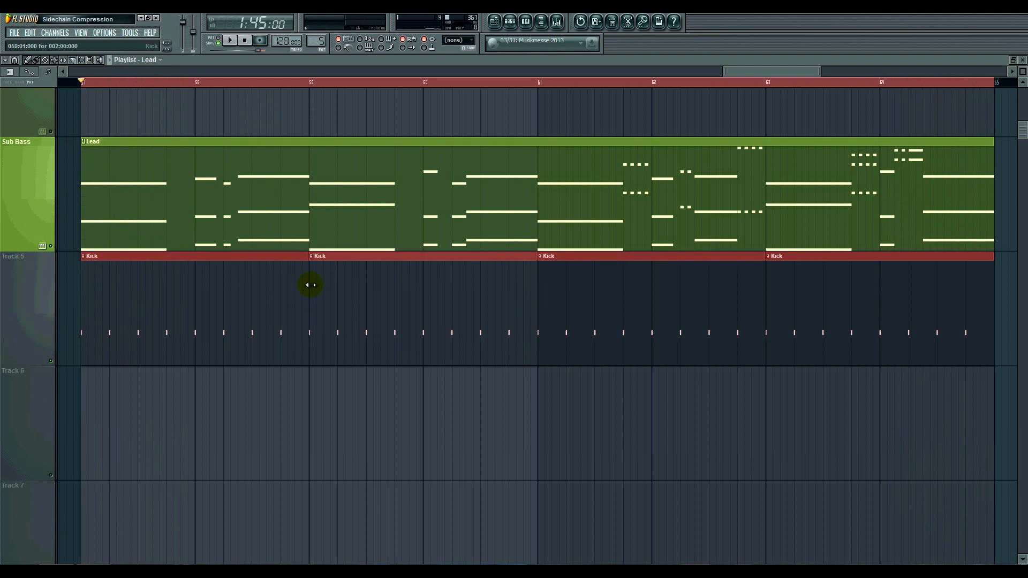
Open the mixer and sidechain the Kick track to the Lead track
left_click(556, 22)
left_click_drag(302, 381, 297, 360)
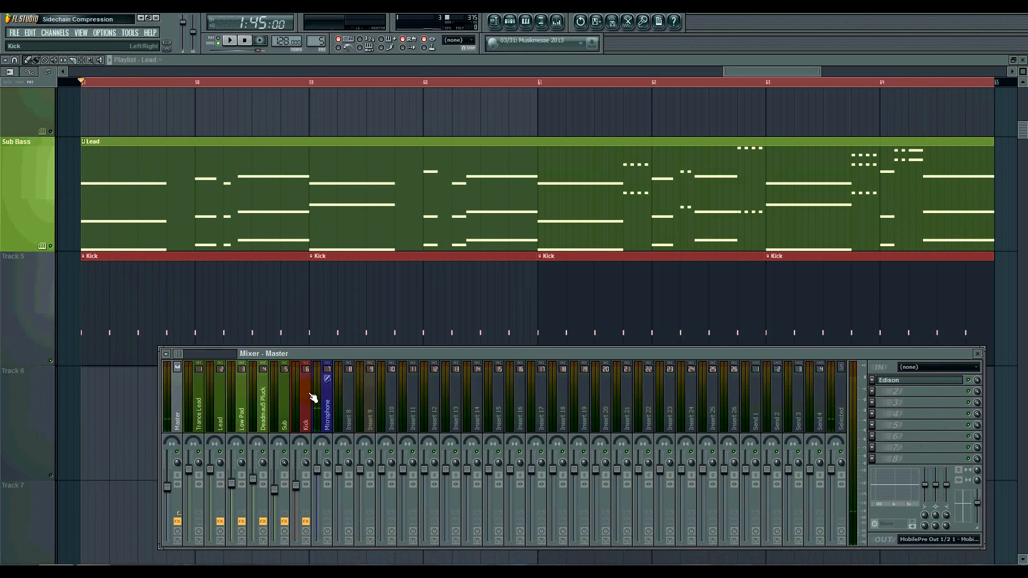
left_click(298, 409)
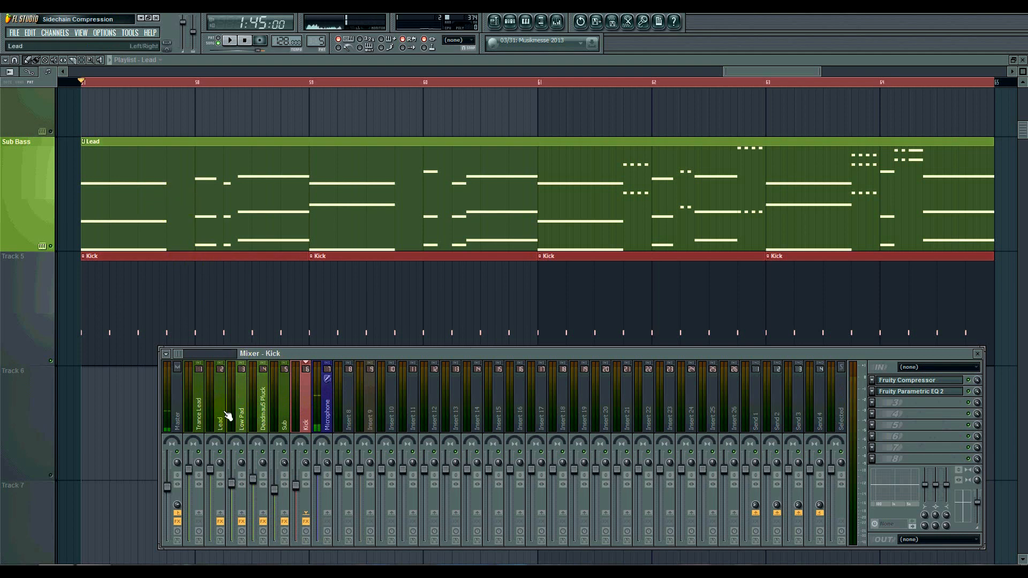
right_click(225, 517)
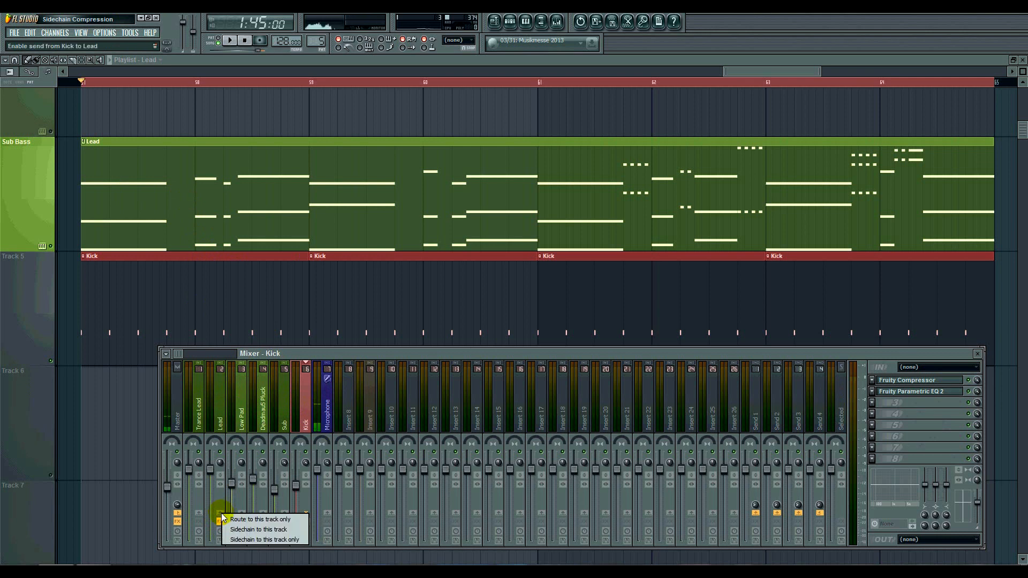
left_click(234, 529)
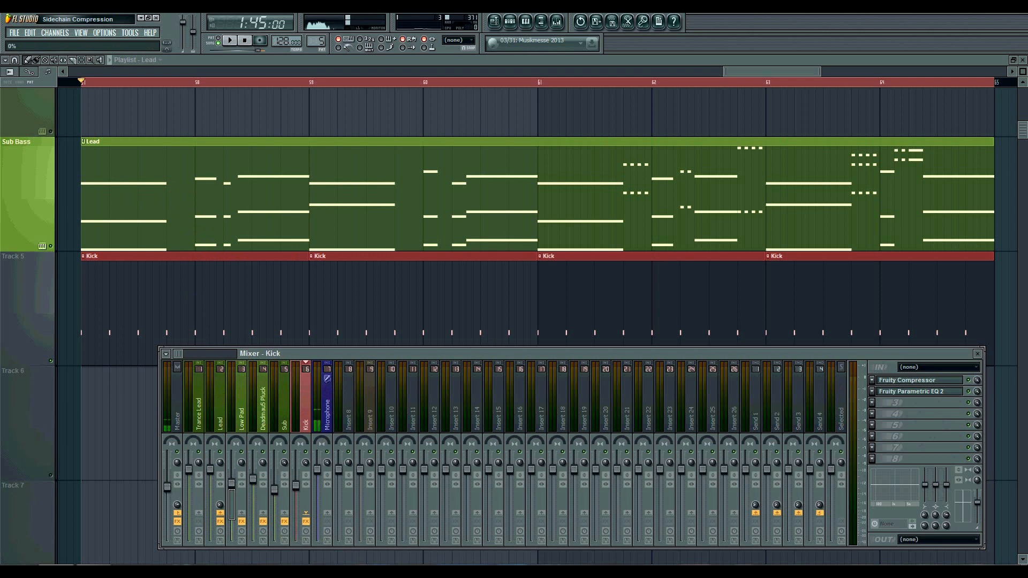
mouse_move(220, 505)
left_mouse_down()
mouse_move(220, 521)
mouse_move(220, 494)
left_mouse_up()
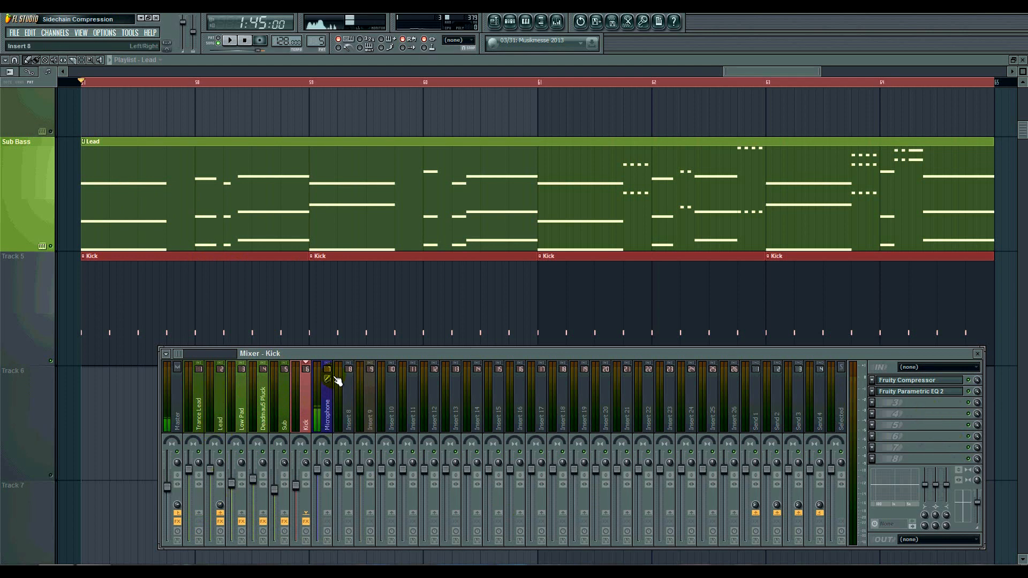
Add a Fruity Limiter to the second effect slot of the Lead mixer track
left_click(221, 417)
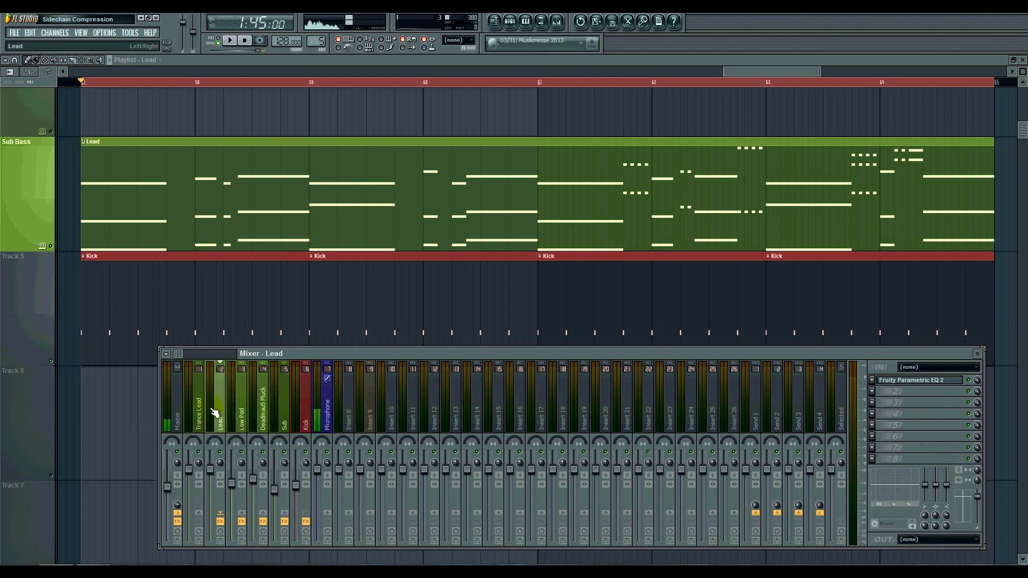
left_click(904, 381)
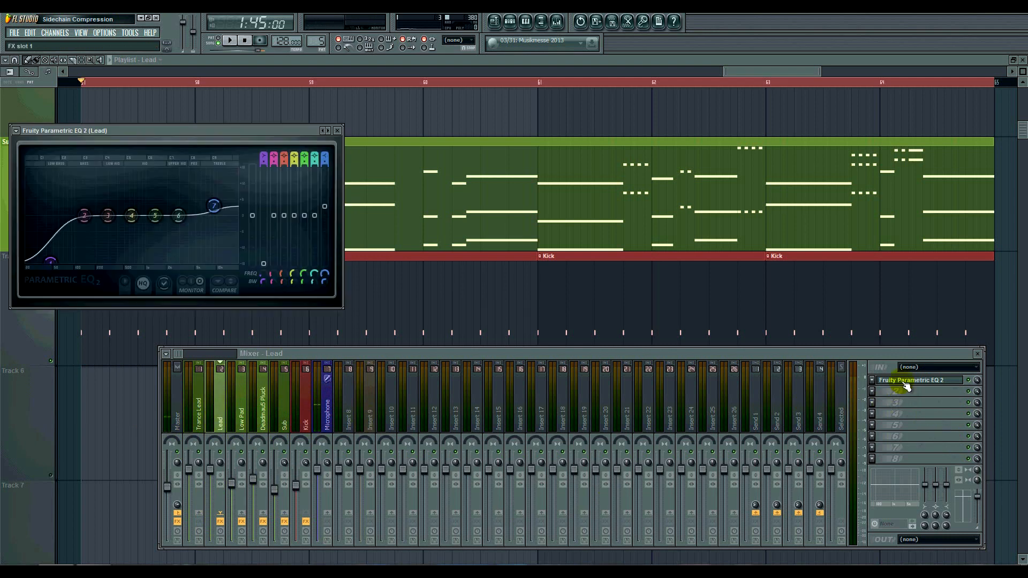
left_click(897, 384)
left_click(877, 389)
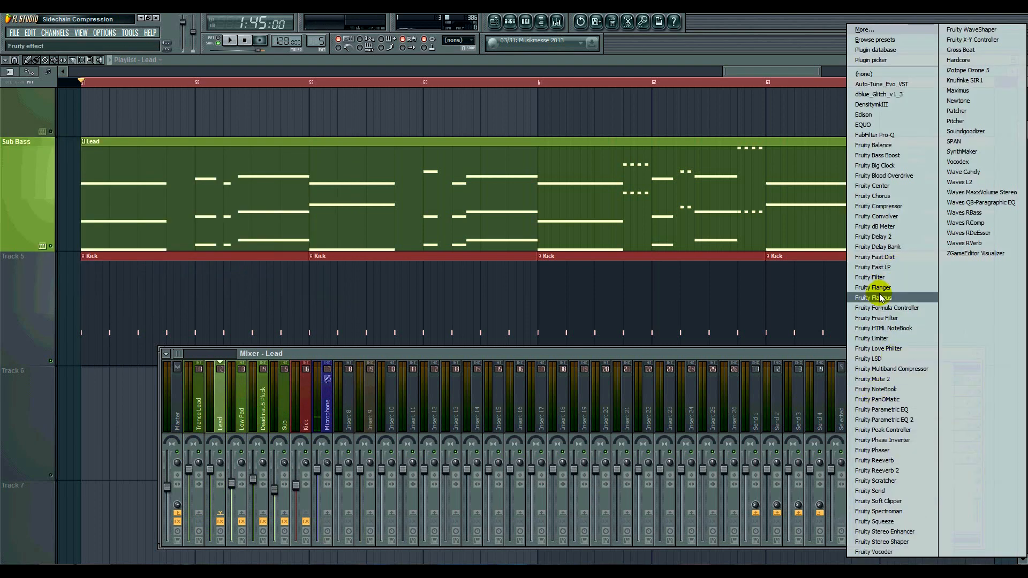
left_click(884, 339)
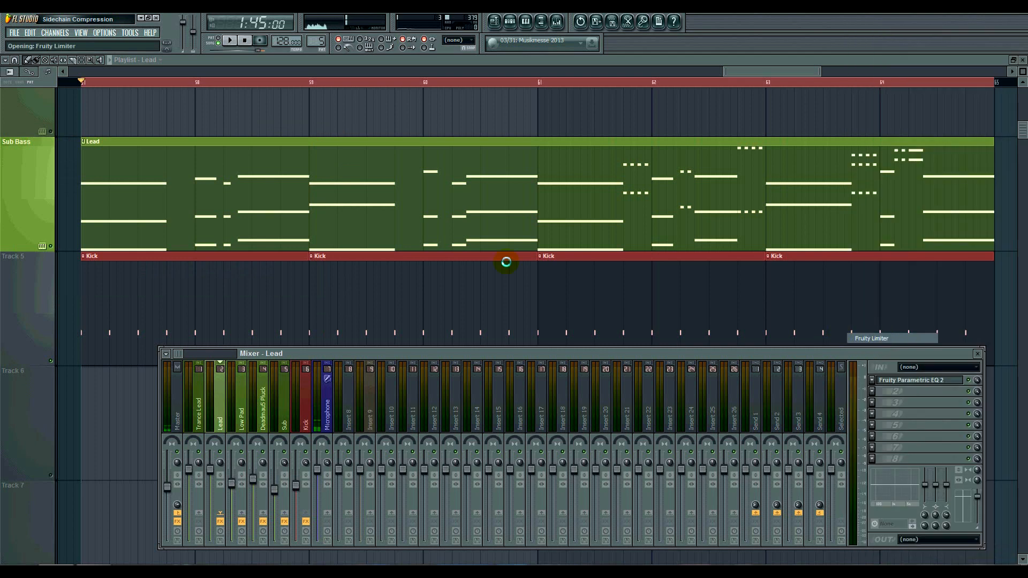
Switch the Lead's Fruity Limiter to compressor mode and select the Kick signal as its sidechain input
left_click_drag(412, 202, 420, 188)
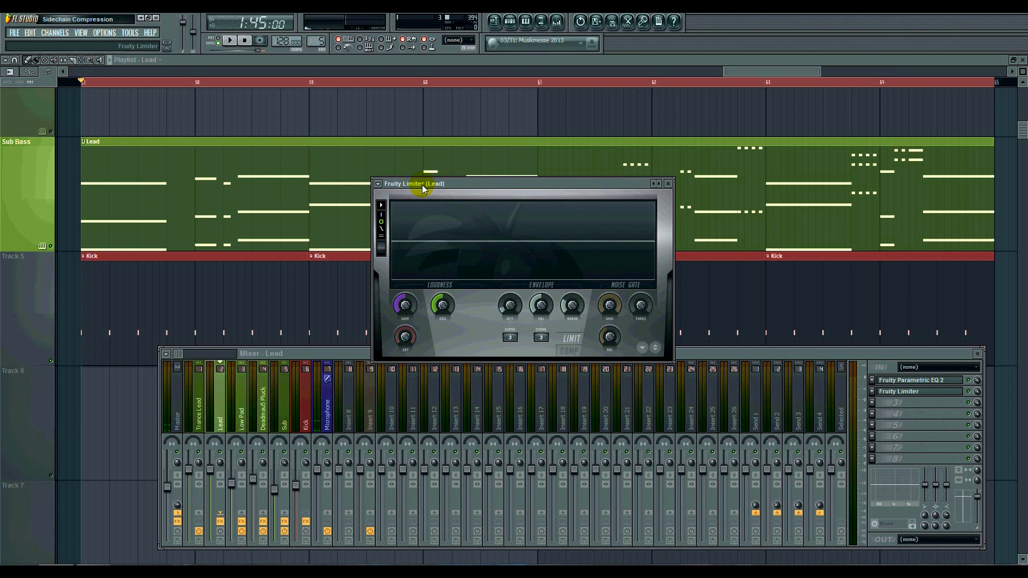
left_click_drag(421, 184, 379, 182)
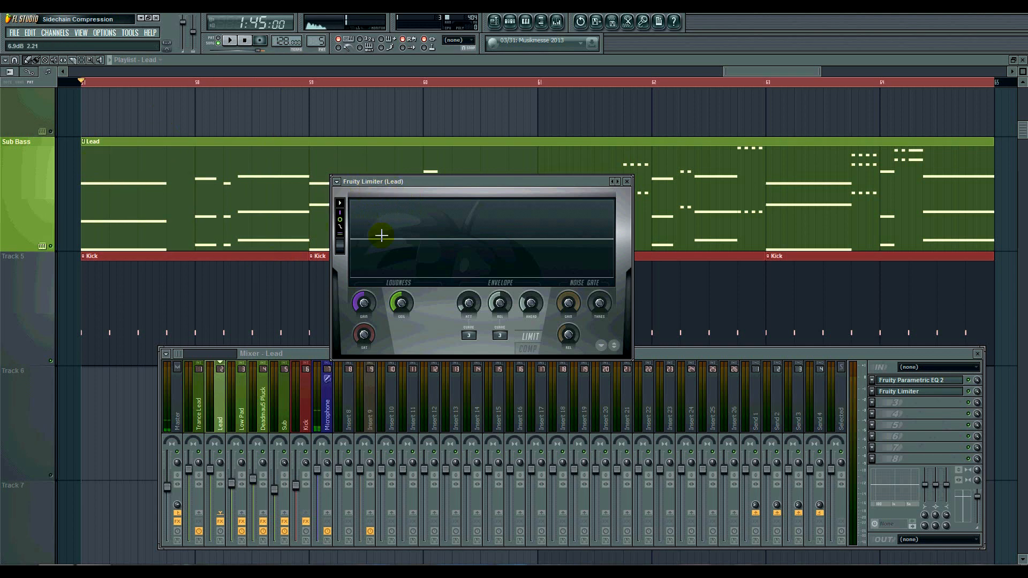
left_click(527, 348)
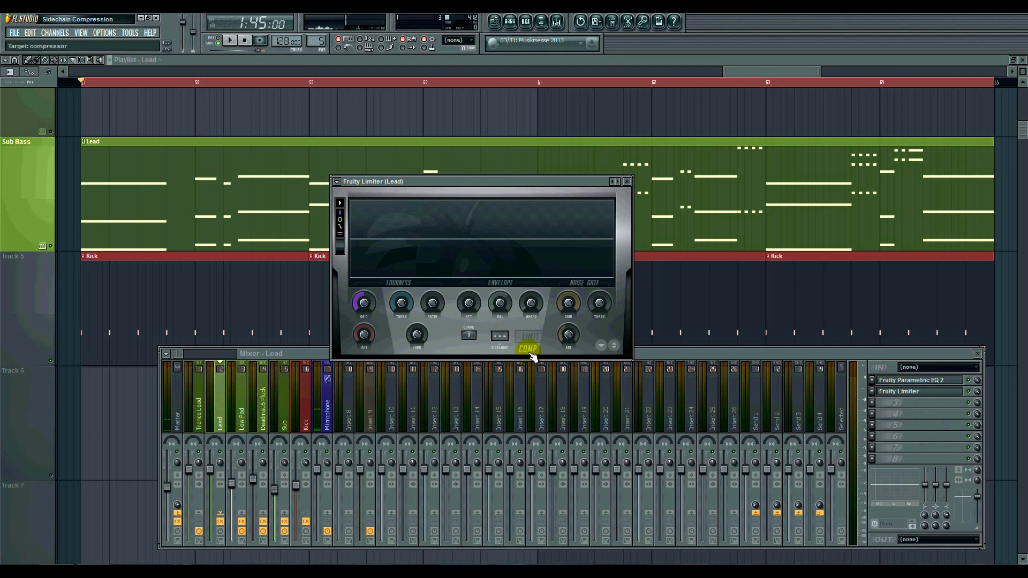
left_click(495, 333)
left_click(515, 354)
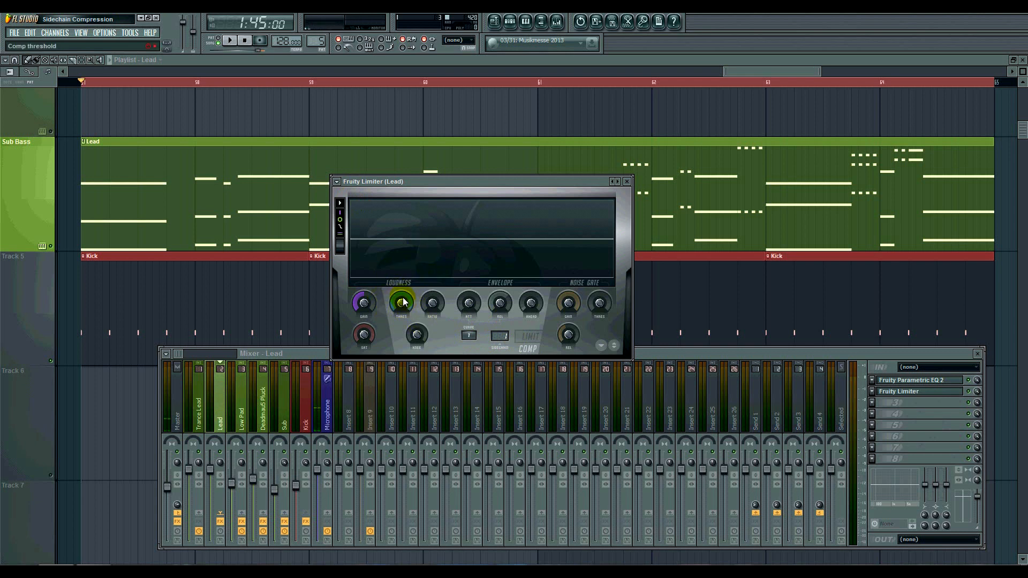
Lower the Fruity Limiter's compressor threshold almost to its minimum
left_click_drag(403, 303, 404, 324)
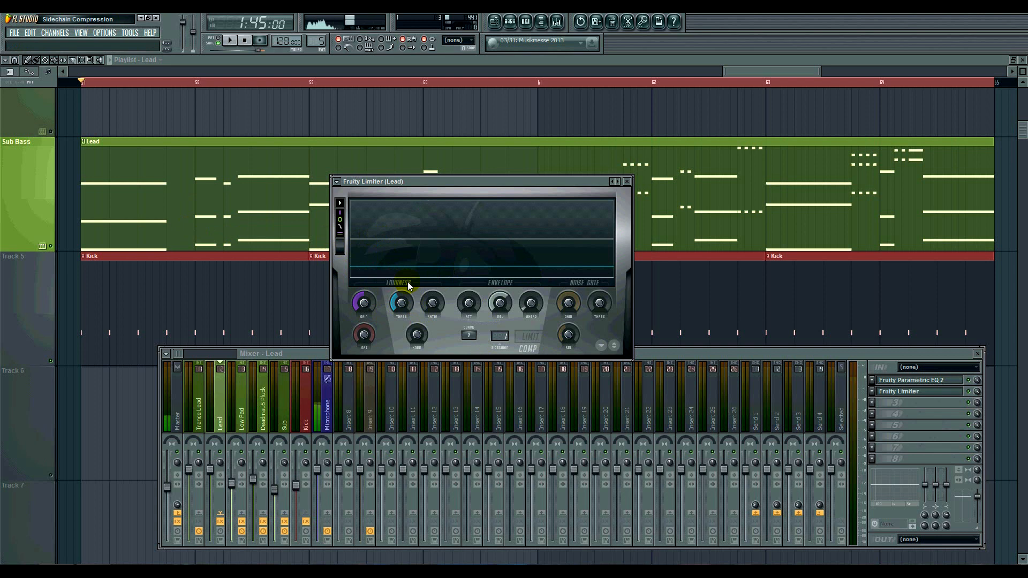
mouse_move(400, 303)
left_mouse_down()
mouse_move(401, 350)
mouse_move(397, 288)
left_mouse_up()
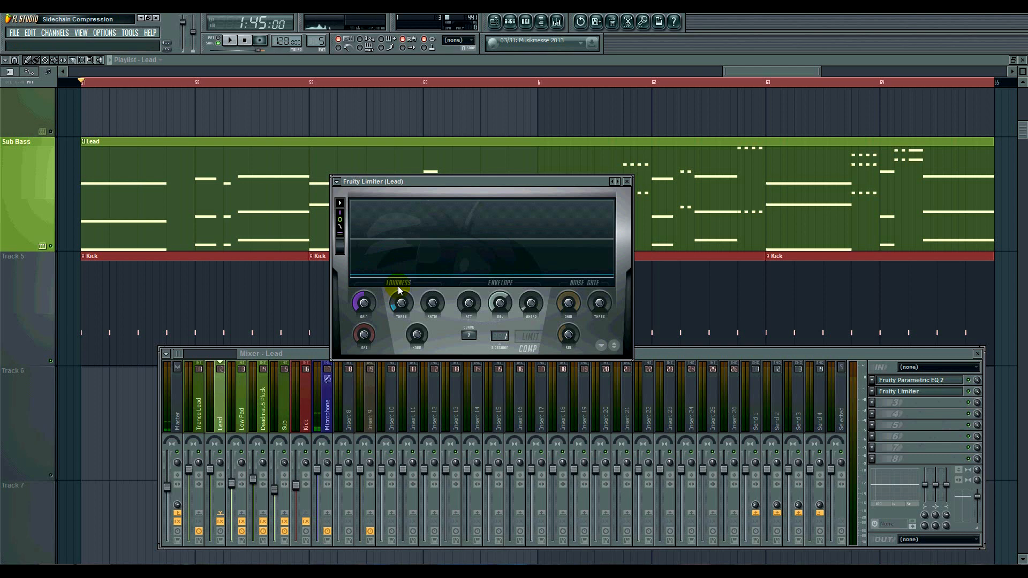
mouse_move(401, 303)
left_mouse_down()
mouse_move(400, 324)
mouse_move(401, 303)
left_mouse_up()
left_click(398, 304)
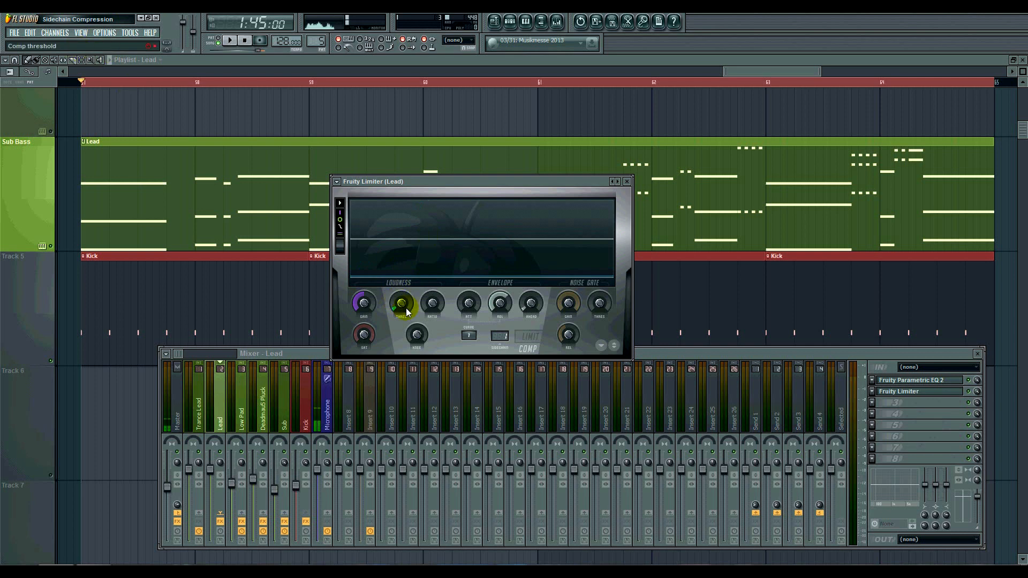
Set the compressor ratio to 2.0:1 and fine-tune its threshold and release
mouse_move(434, 298)
left_mouse_down()
mouse_move(434, 287)
mouse_move(434, 297)
left_mouse_up()
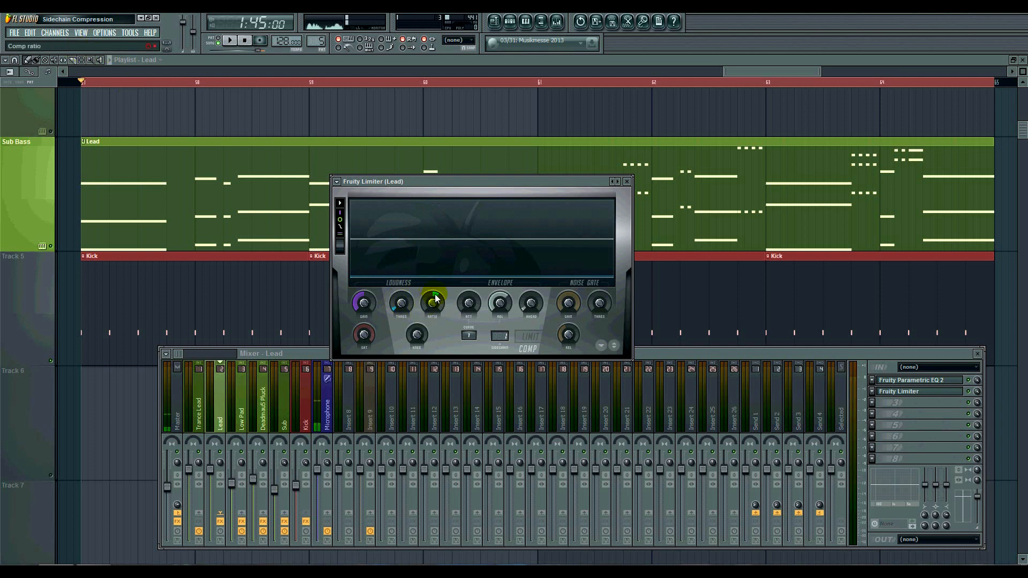
left_click(433, 306)
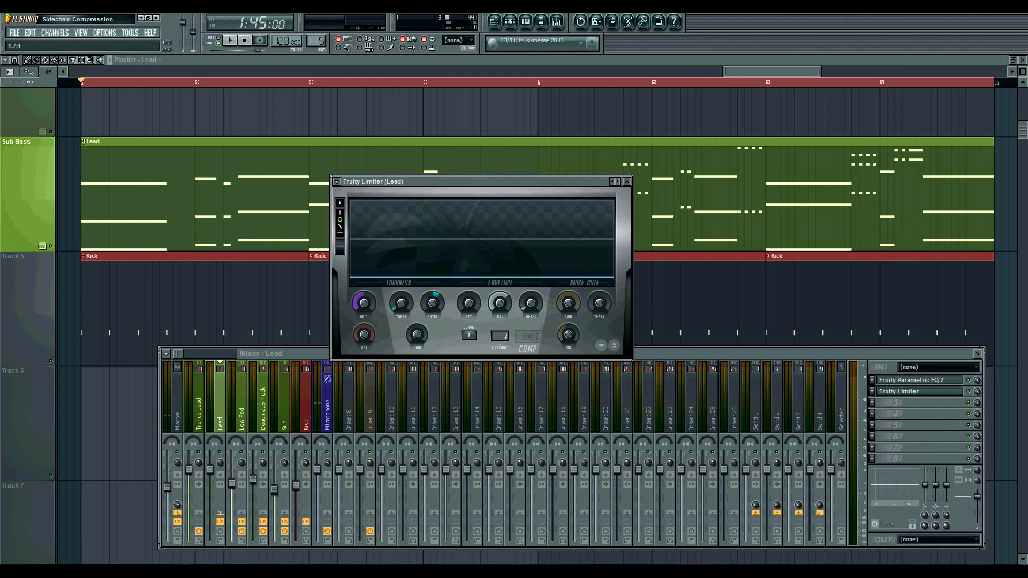
left_click_drag(433, 302, 432, 300)
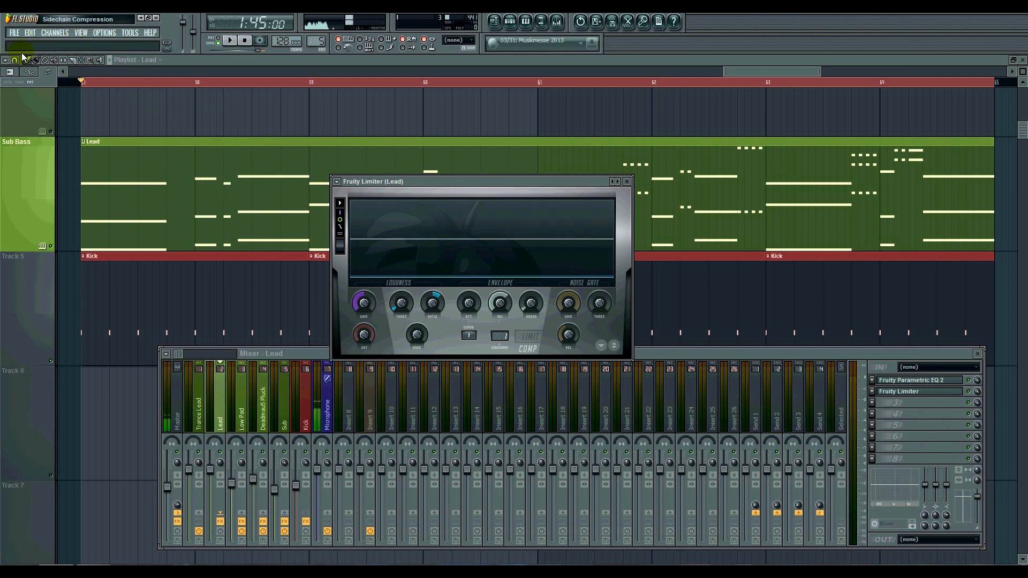
left_click_drag(433, 303, 433, 301)
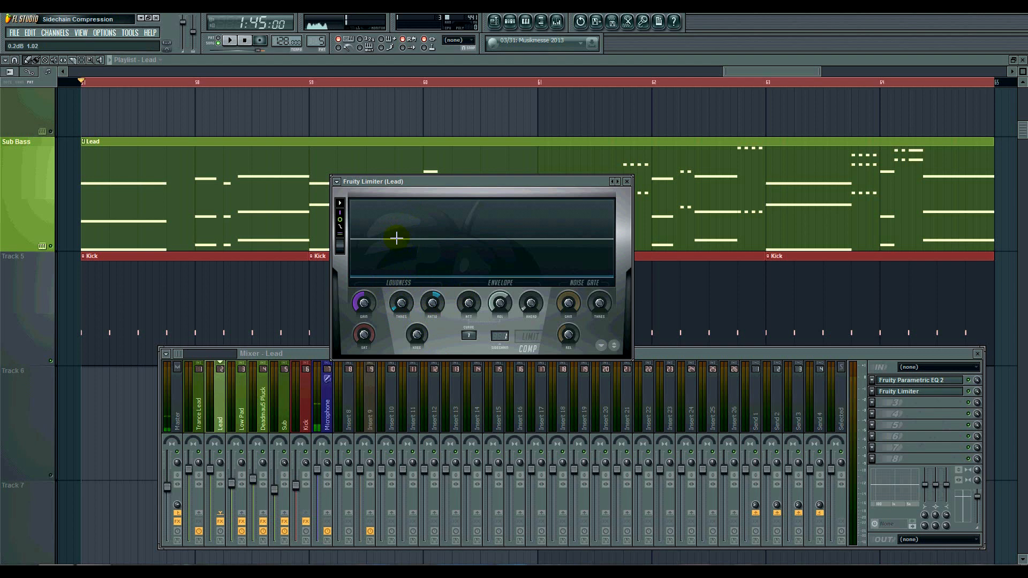
left_click_drag(433, 303, 433, 298)
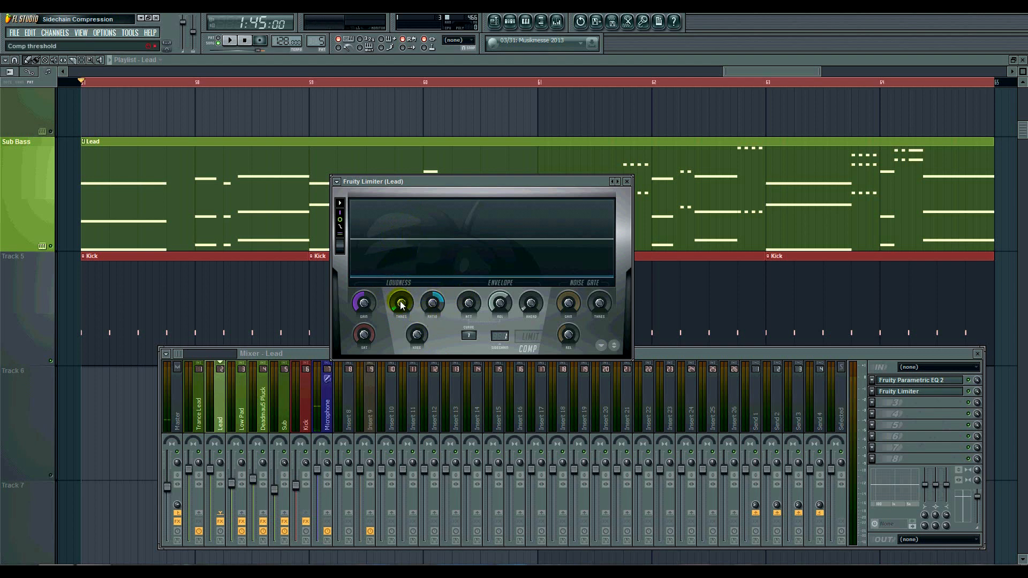
left_click_drag(401, 303, 433, 302)
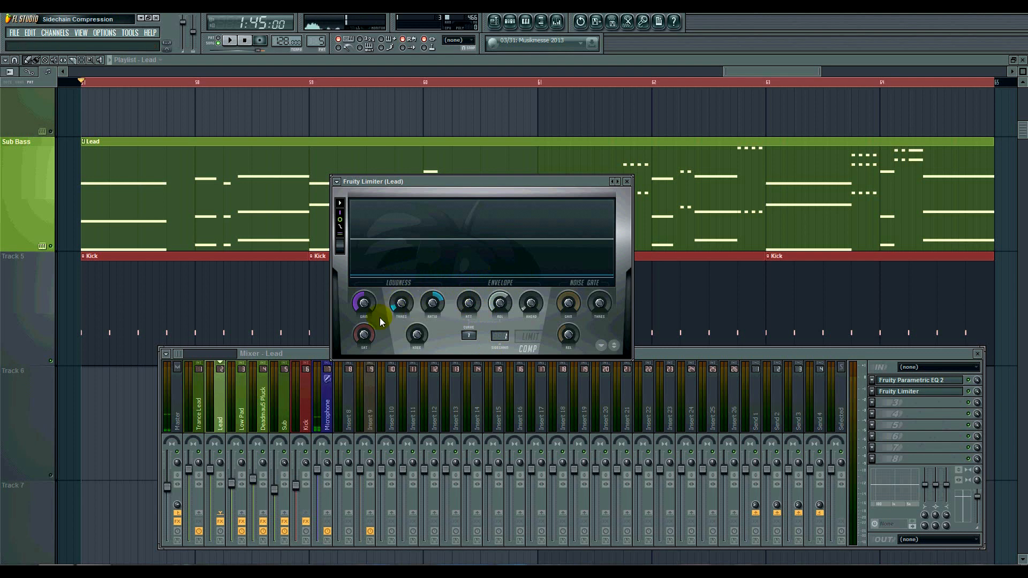
left_click_drag(499, 303, 499, 298)
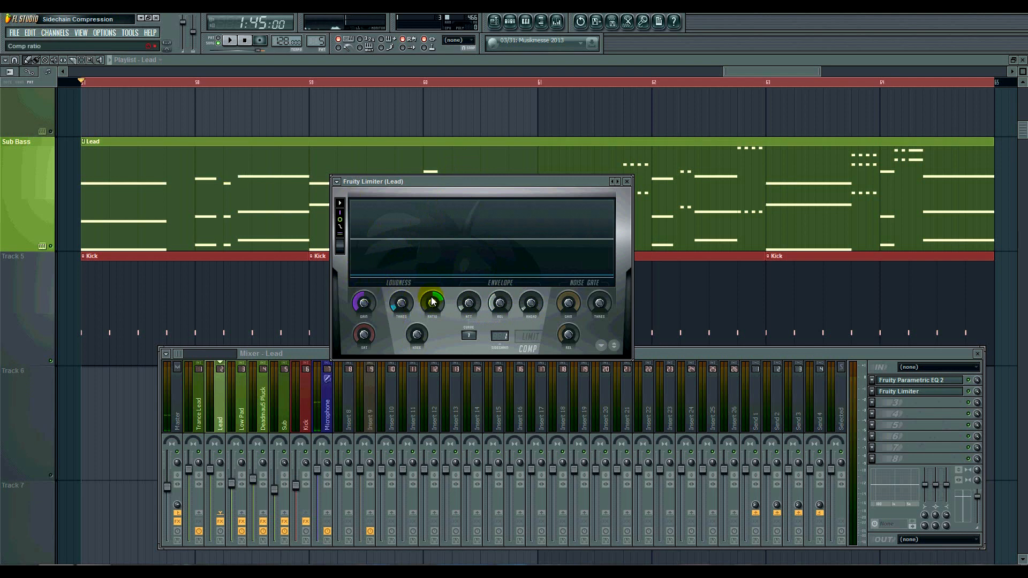
left_click_drag(432, 302, 432, 286)
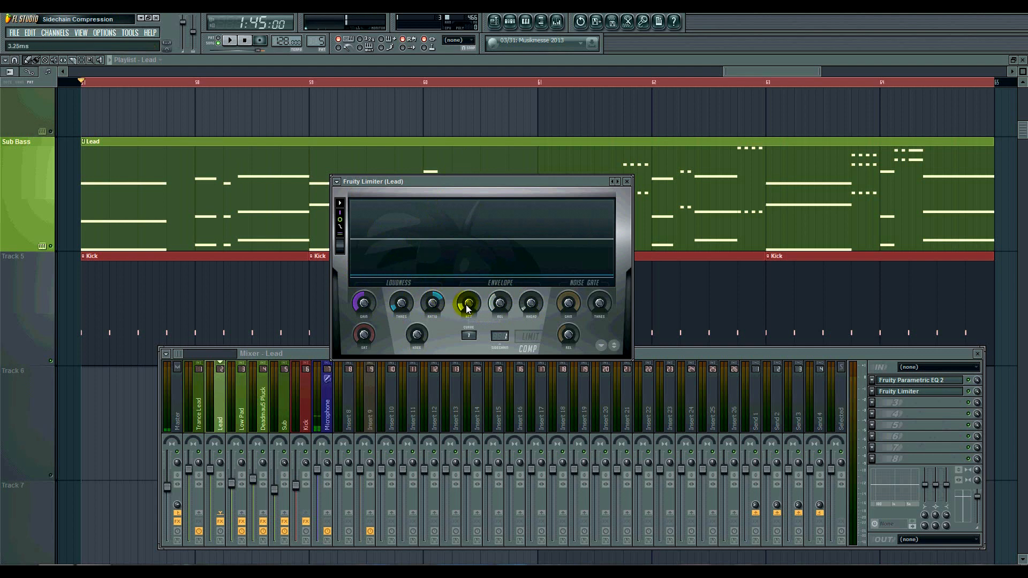
left_click_drag(500, 303, 500, 295)
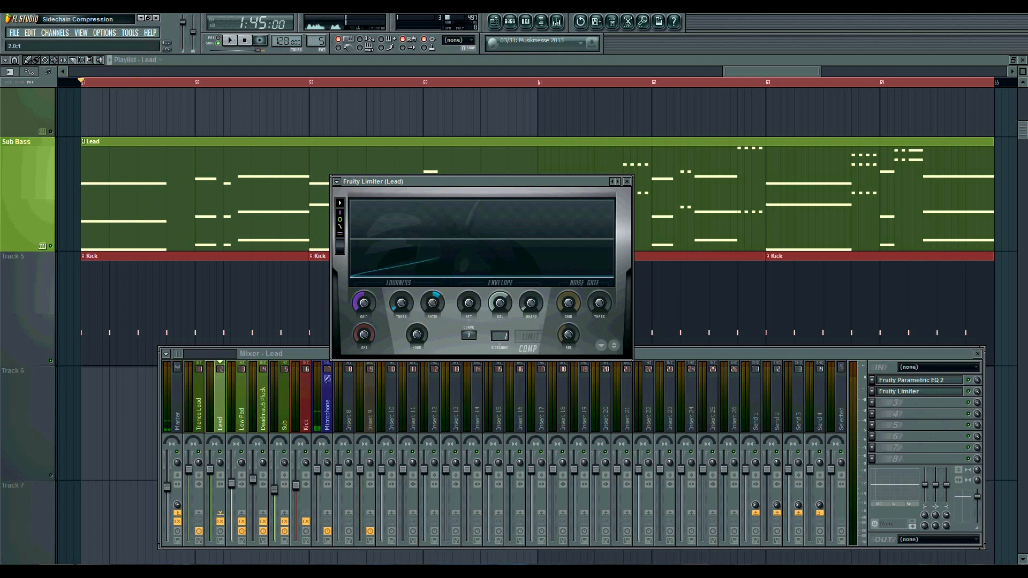
Play the loop to check the sidechain ducking on the Lead
key("space")
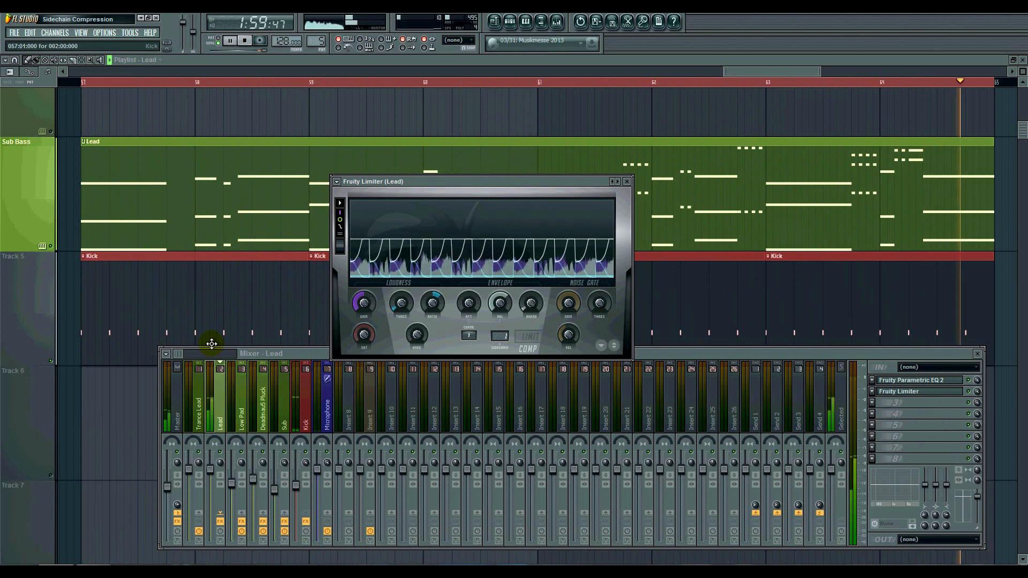
key("space")
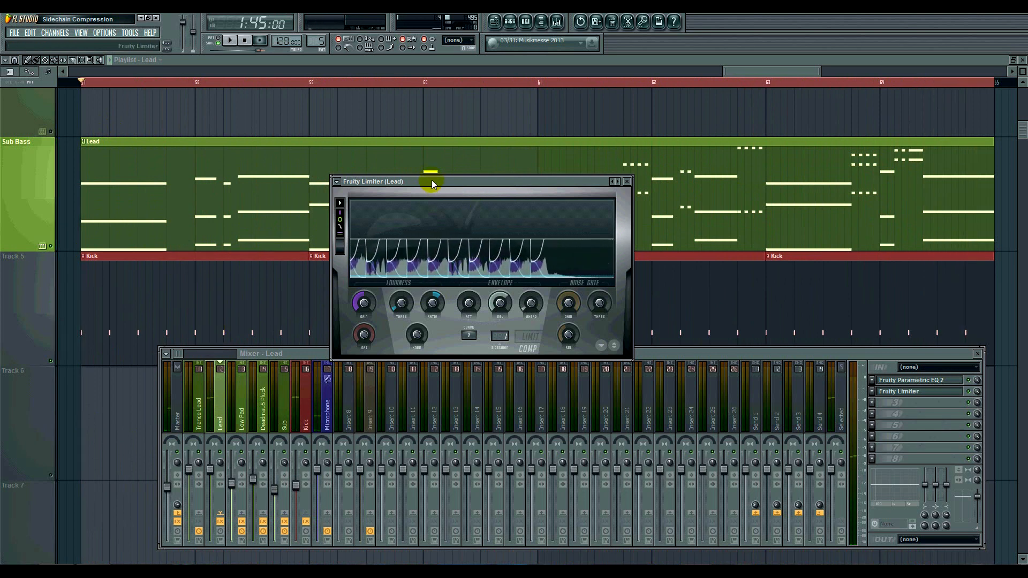
Move the Fruity Limiter window off the Lead clip and adjust the compressor attack to about 3.52 ms
left_click_drag(363, 173, 417, 289)
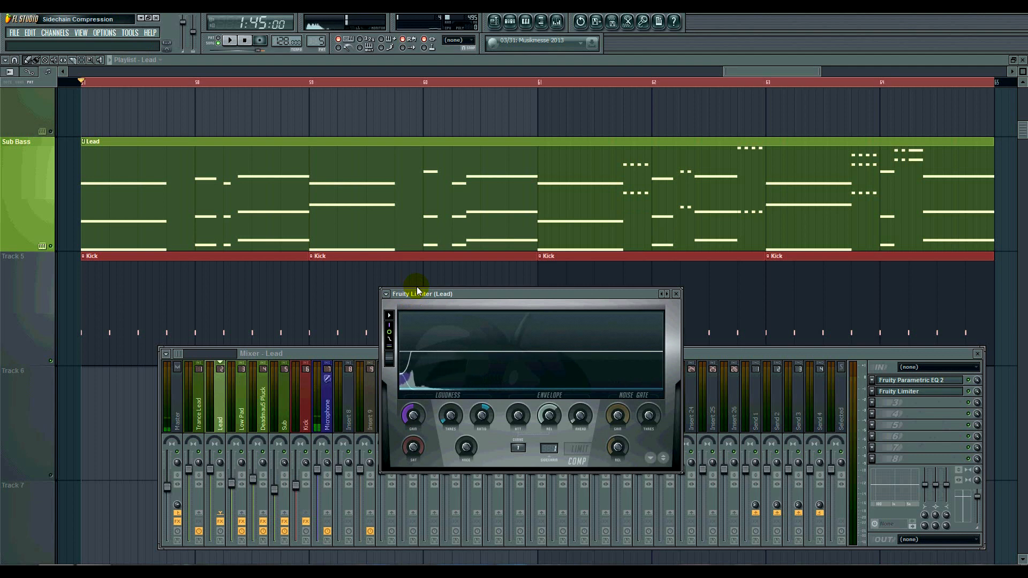
left_click_drag(518, 415, 518, 411)
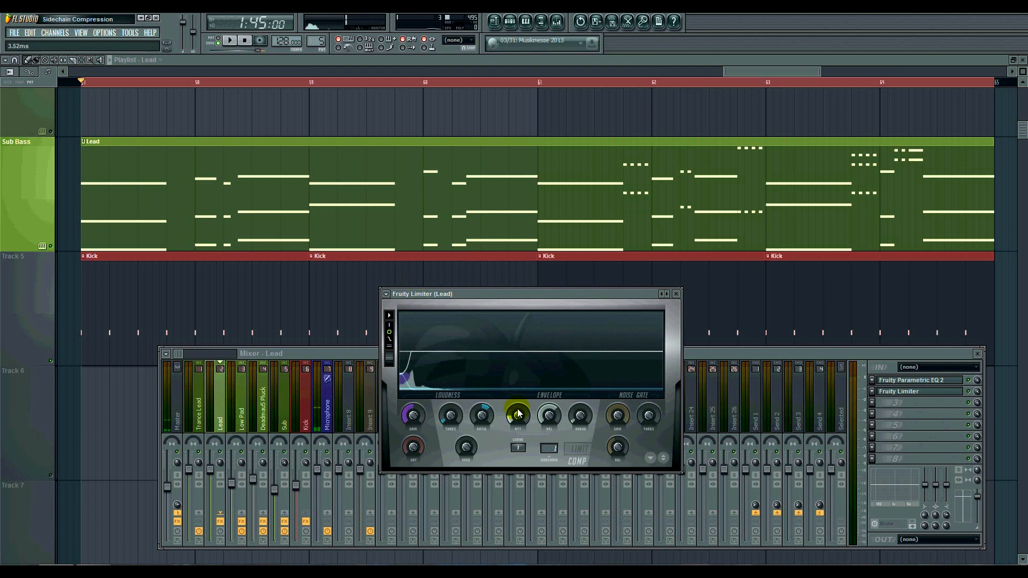
Set the Fruity Limiter's compressor release to about 651 ms while playing the loop
key("space")
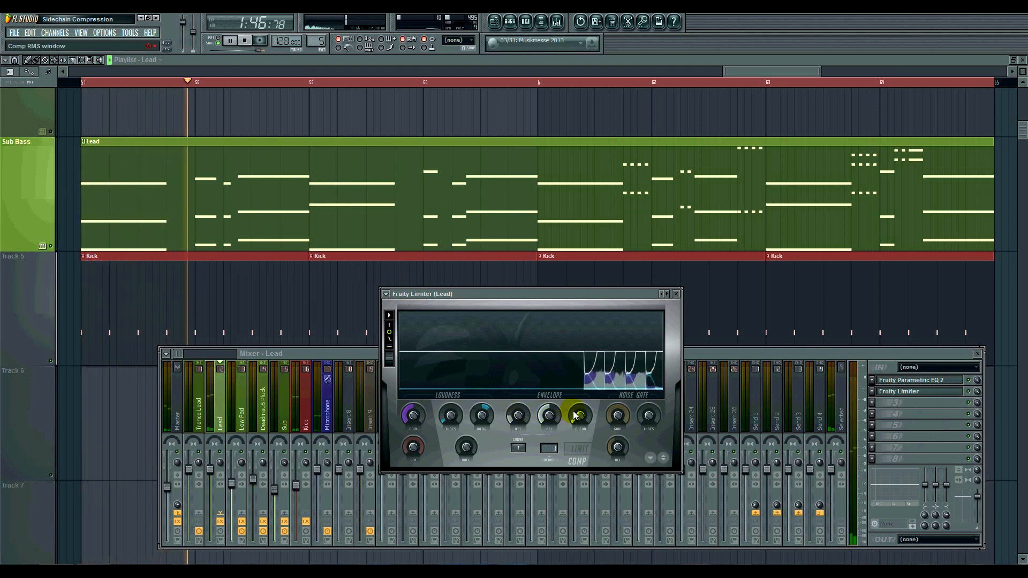
mouse_move(549, 415)
left_mouse_down()
mouse_move(550, 404)
mouse_move(549, 413)
left_mouse_up()
key("space")
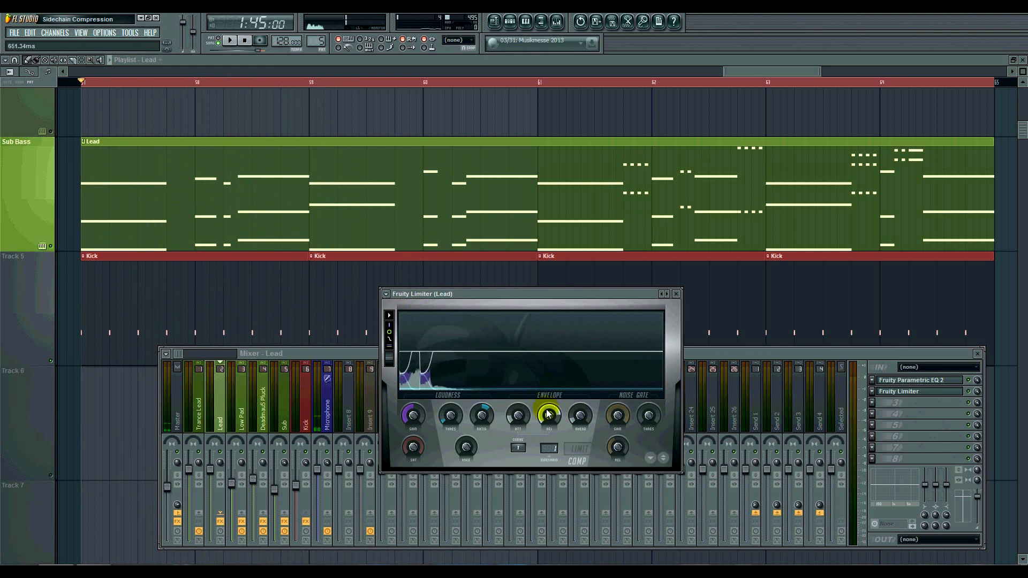
key("space")
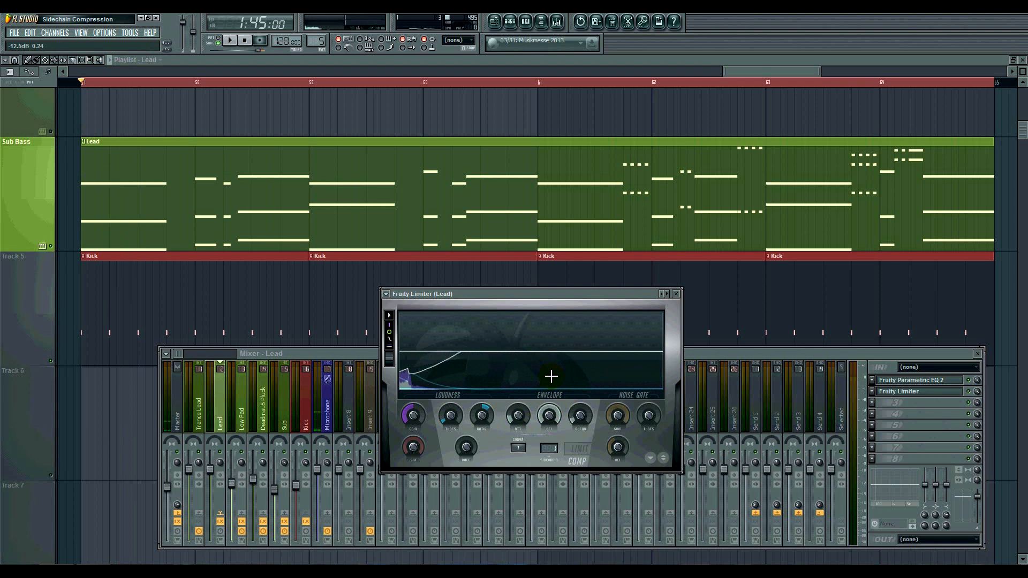
Shorten the compressor release to about 9.20 ms and replay the loop to hear the effect on the Lead
key("space")
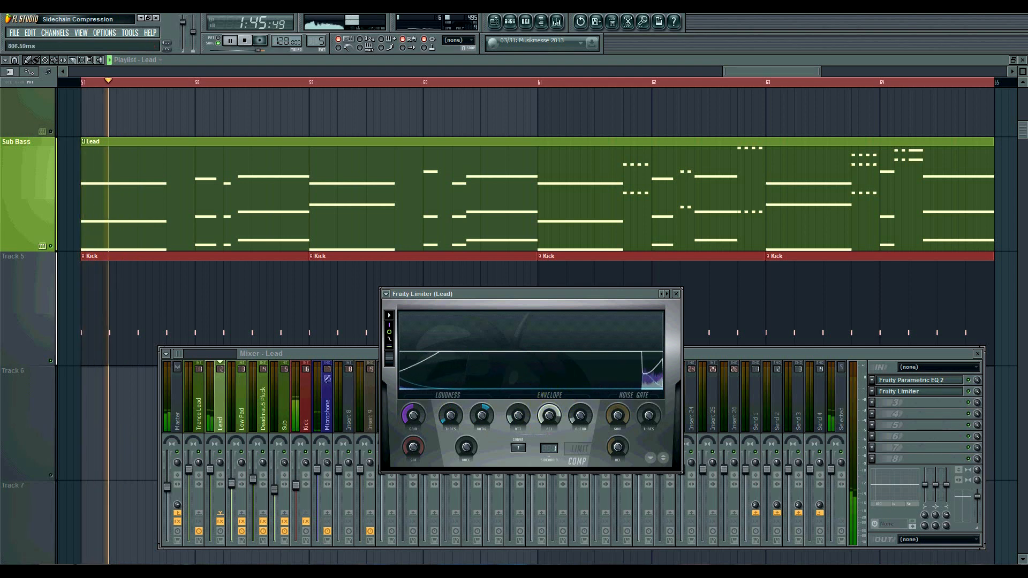
left_click_drag(549, 416, 549, 445)
key("space")
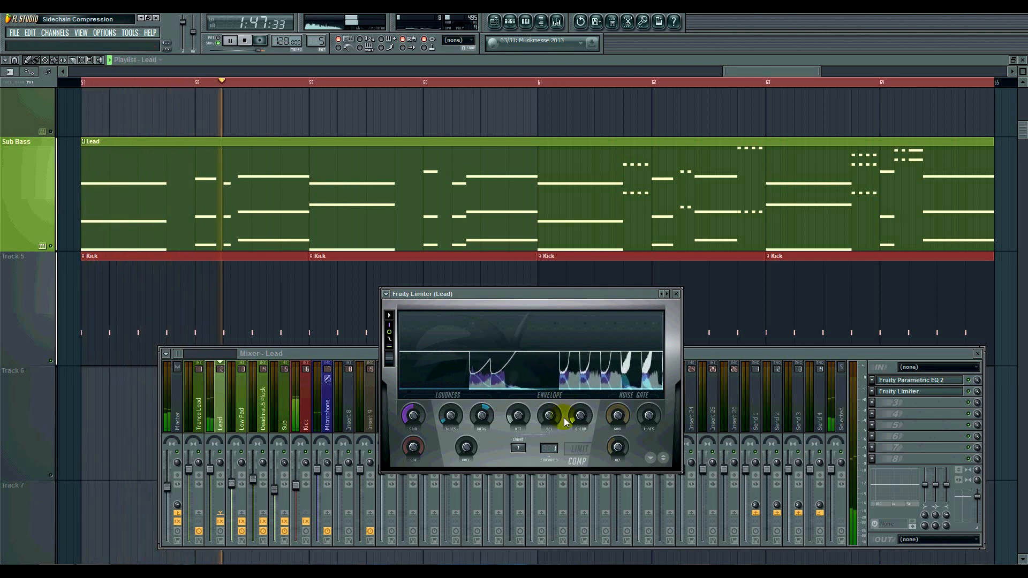
key("space")
mouse_move(550, 416)
left_mouse_down()
mouse_move(551, 434)
mouse_move(550, 413)
left_mouse_up()
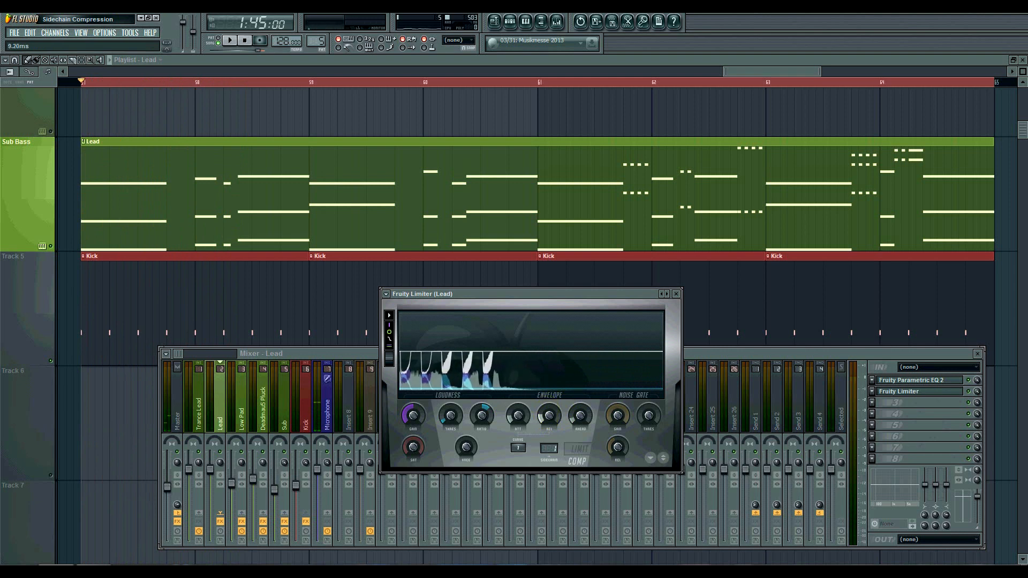
key("space")
key("space")
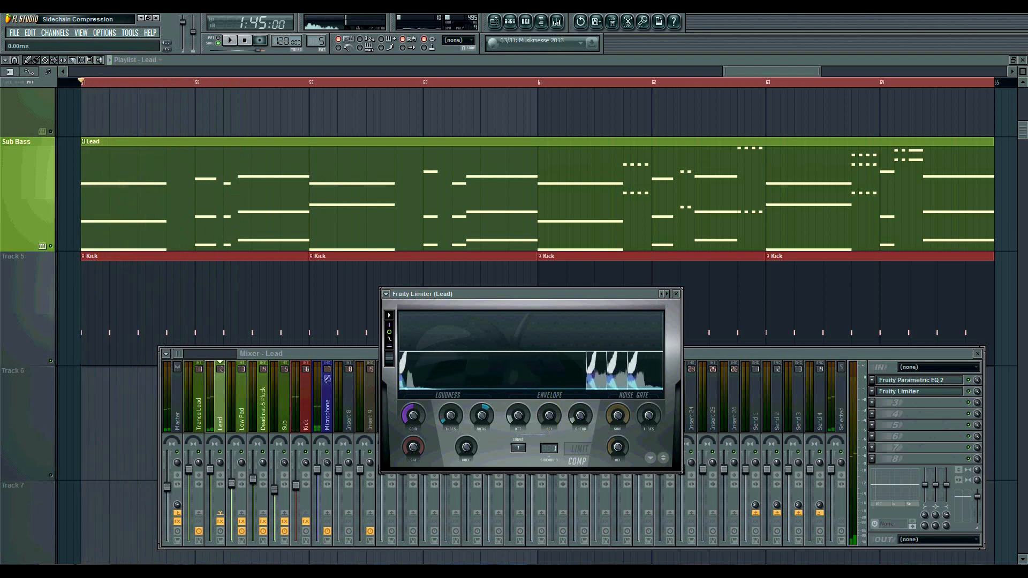
key("space")
key("space")
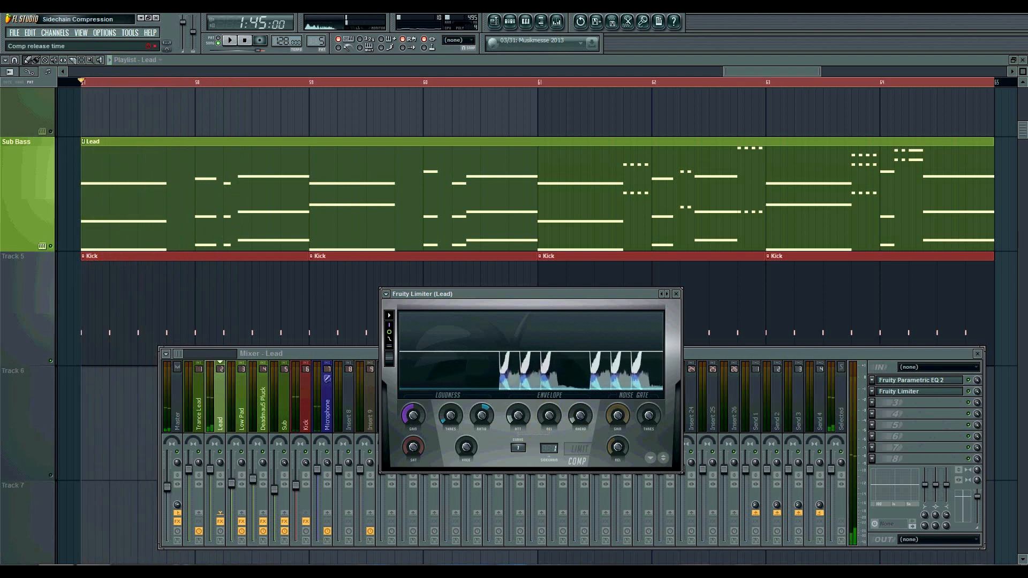
Raise the compressor release again from its short setting while the loop plays
key("space")
left_click_drag(548, 417, 550, 416)
key("space")
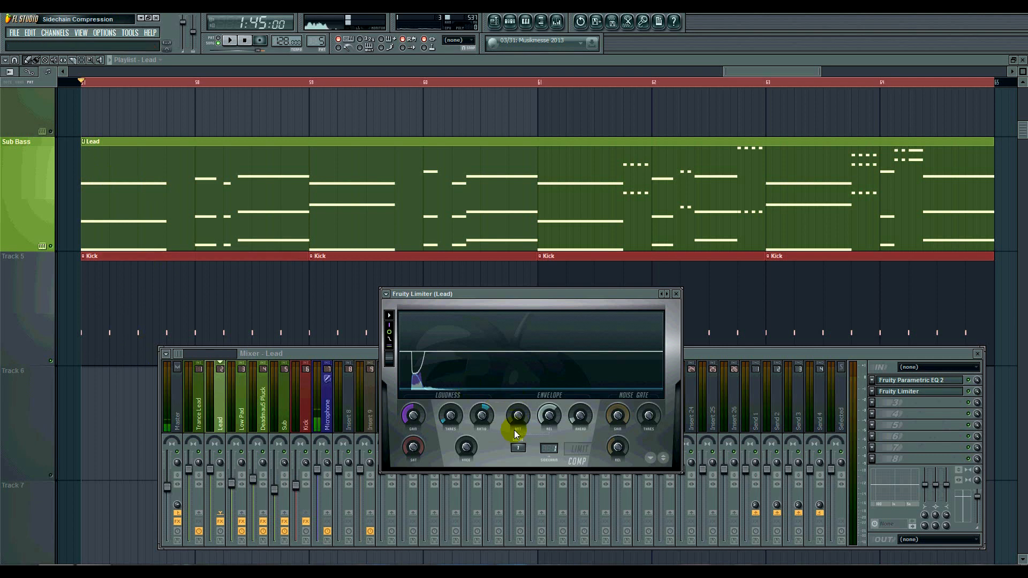
Set the compressor attack to about 6.90 ms and replay the loop to check the ducking
key("space")
key("space")
left_click_drag(513, 413, 514, 399)
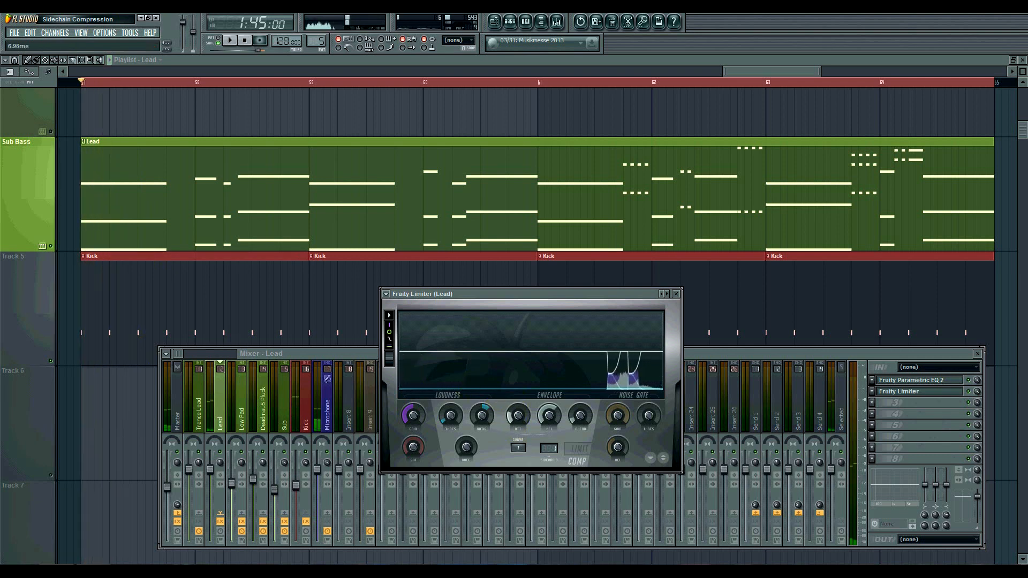
key("space")
key("space")
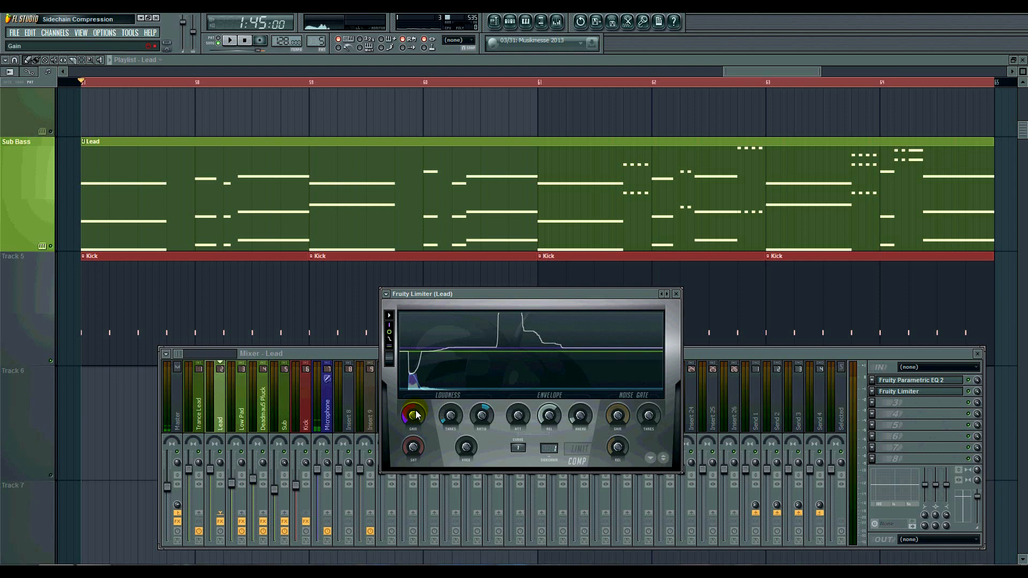
Play the loop with the current compressor settings and close the Fruity Limiter window
key("space")
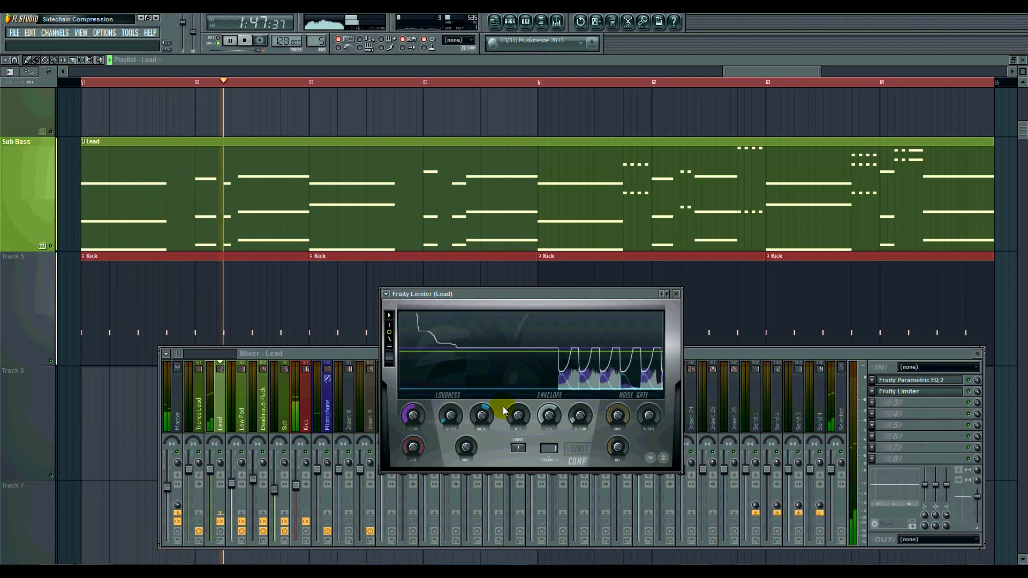
left_click(676, 294)
key("space")
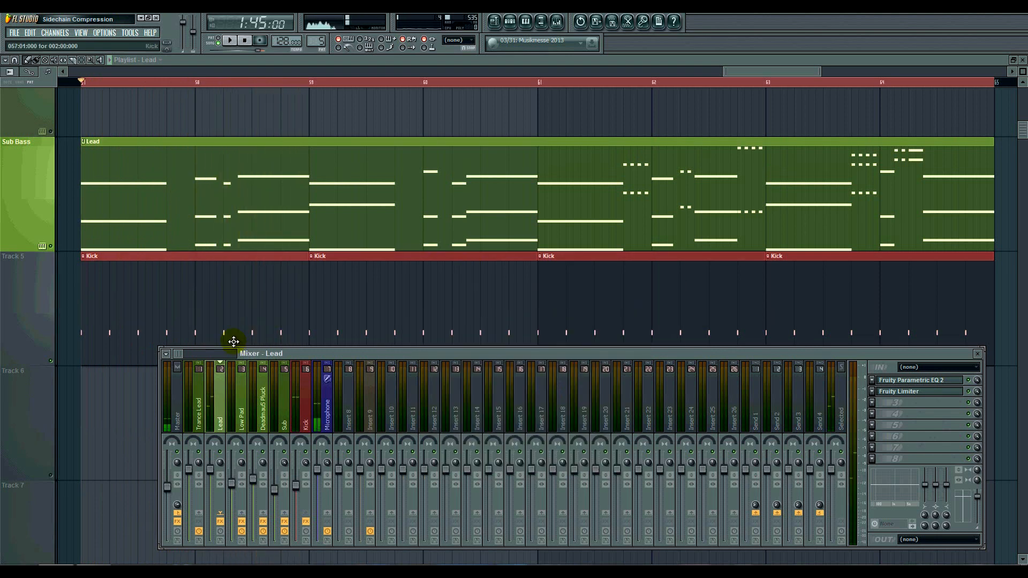
Play the Lead and Kick loop twice to listen to the sidechain ducking
key("space")
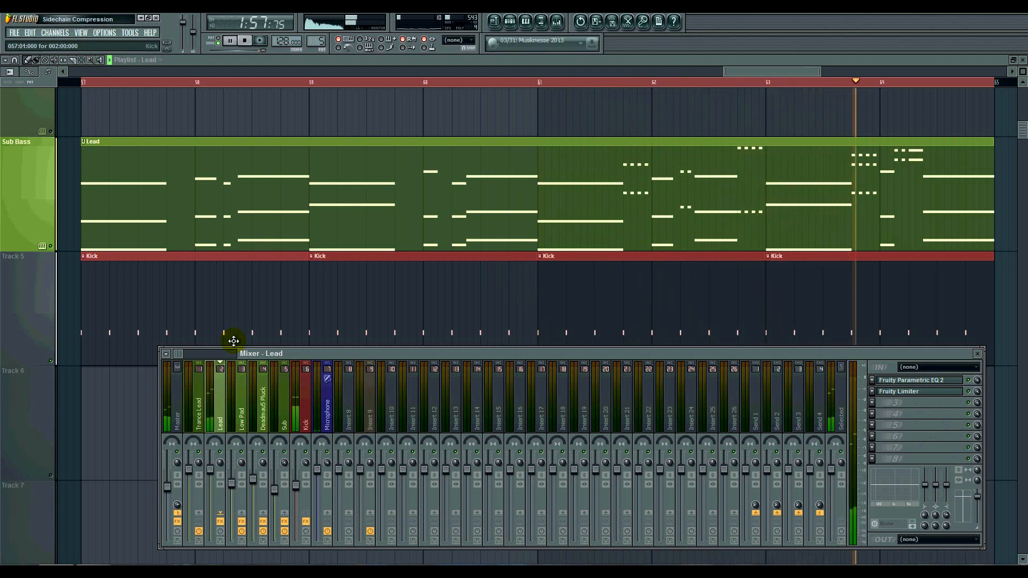
key("space")
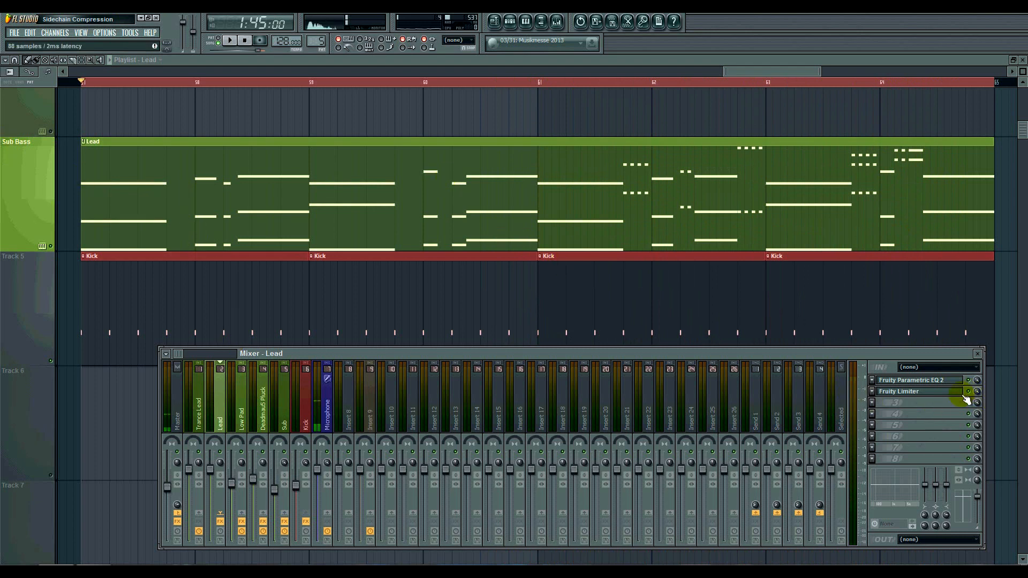
key("space")
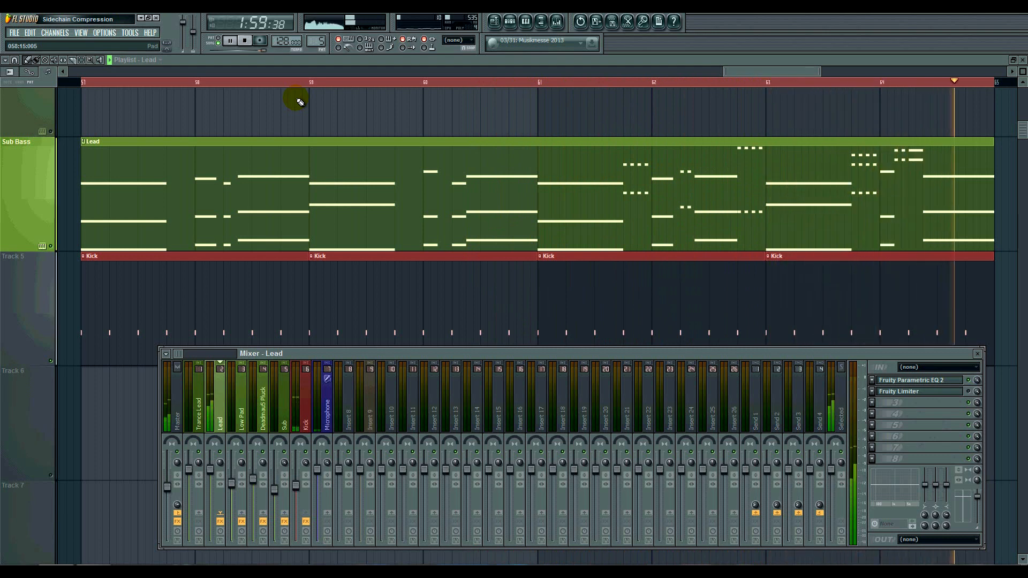
key("space")
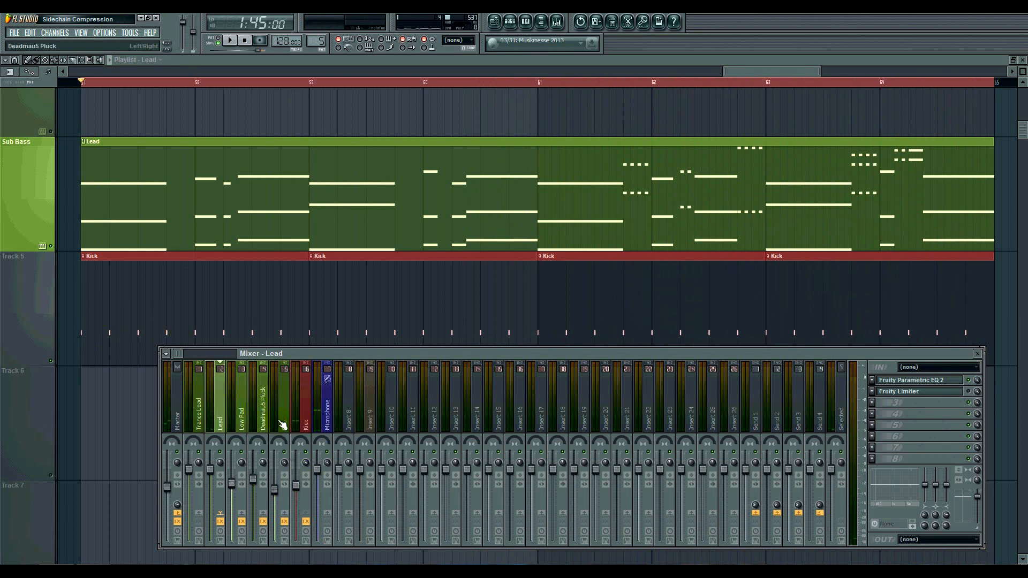
Inspect the Kick and Lead mixer tracks and close the mixer
left_click_drag(295, 486, 296, 452)
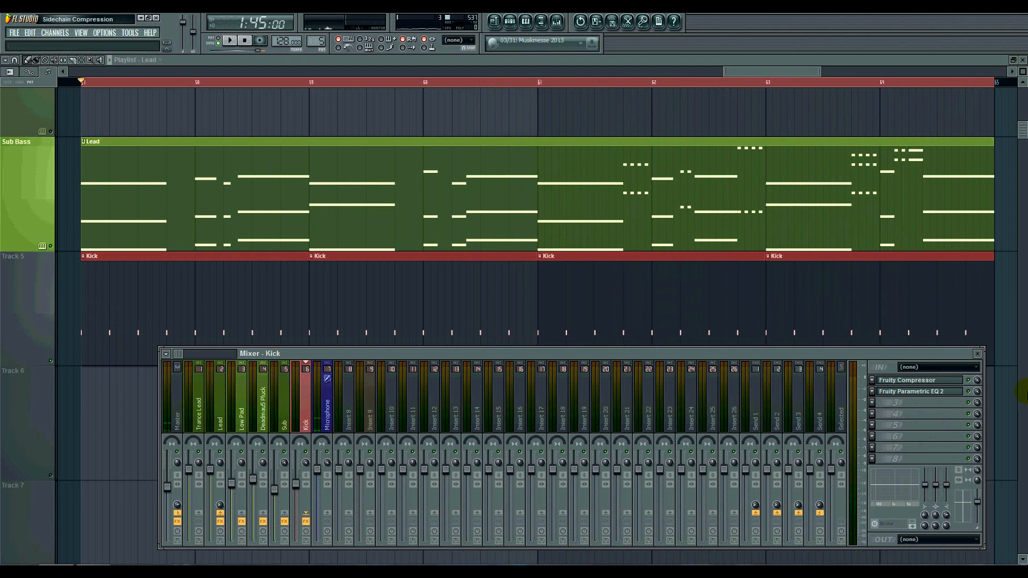
left_click(224, 420)
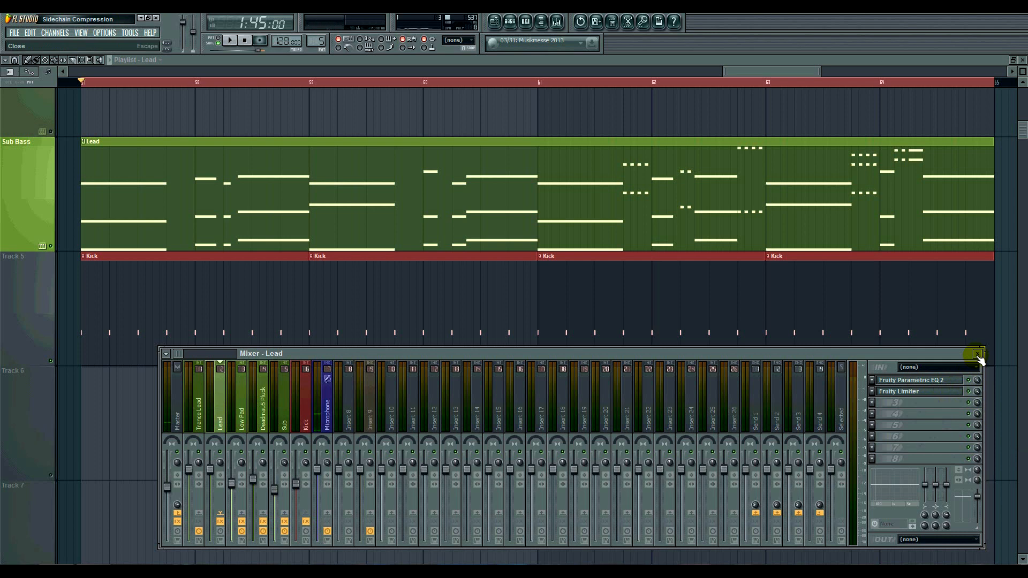
left_click(977, 355)
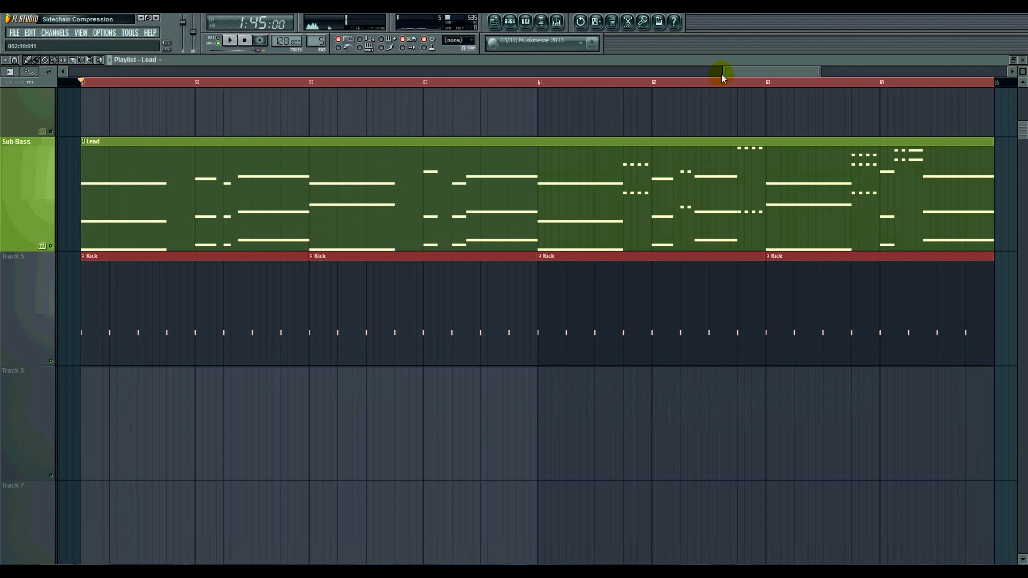
left_click_drag(721, 74, 786, 72)
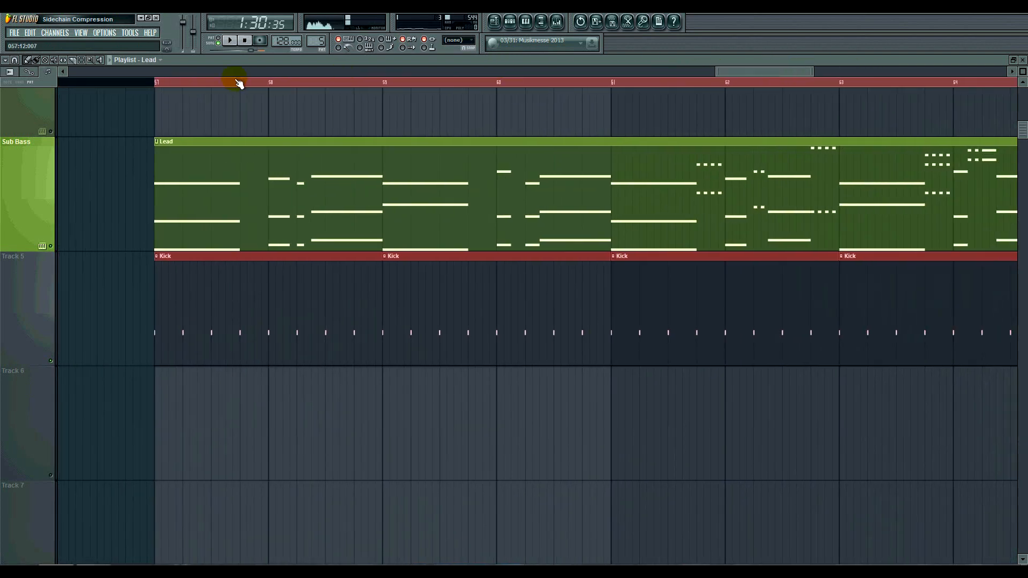
left_click(159, 84)
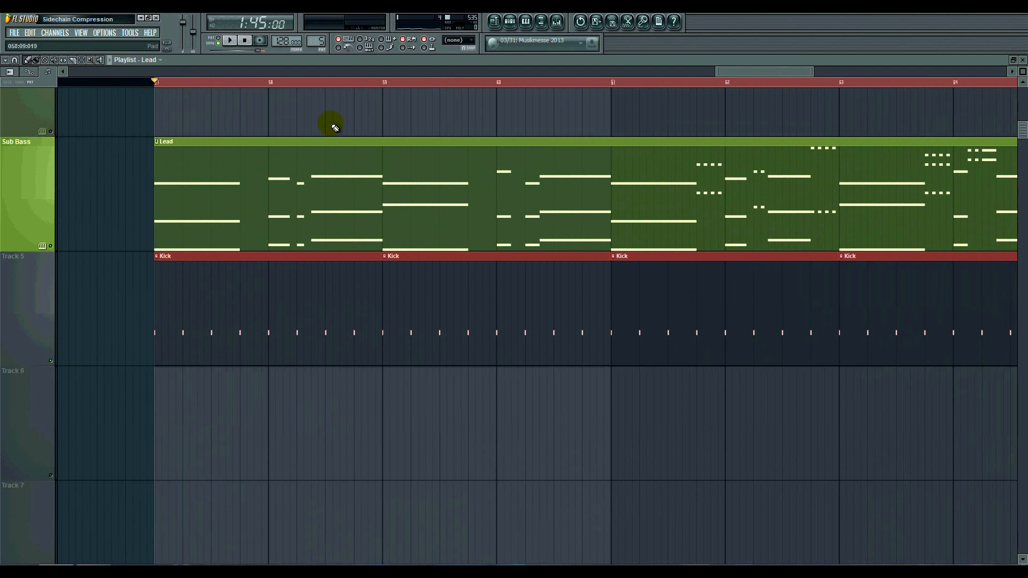
mouse_move(811, 73)
left_mouse_down()
mouse_move(853, 69)
mouse_move(824, 72)
left_mouse_up()
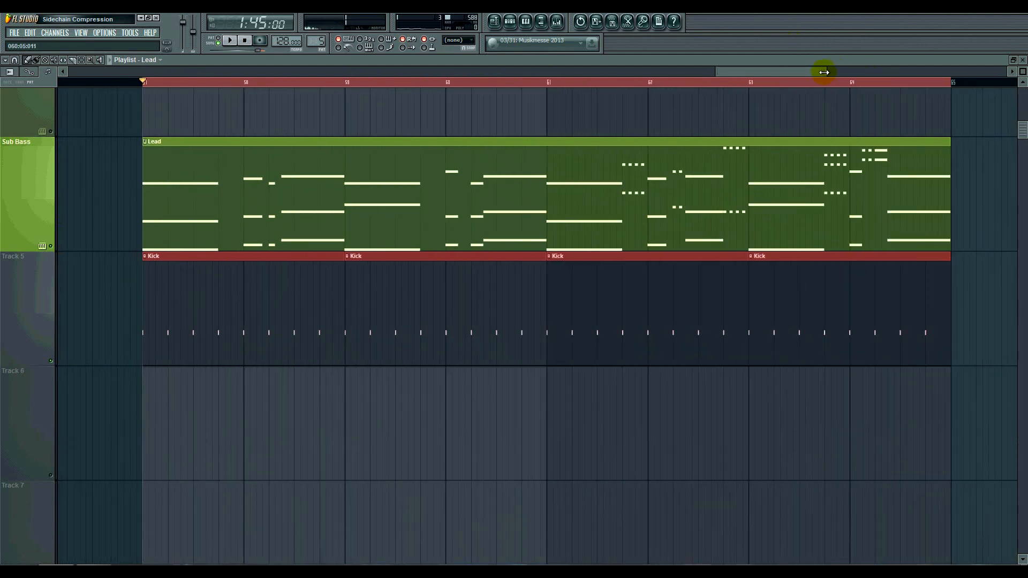
scroll(352, 218, "up", 2)
scroll(351, 218, "down", 3)
scroll(351, 211, "up", 2)
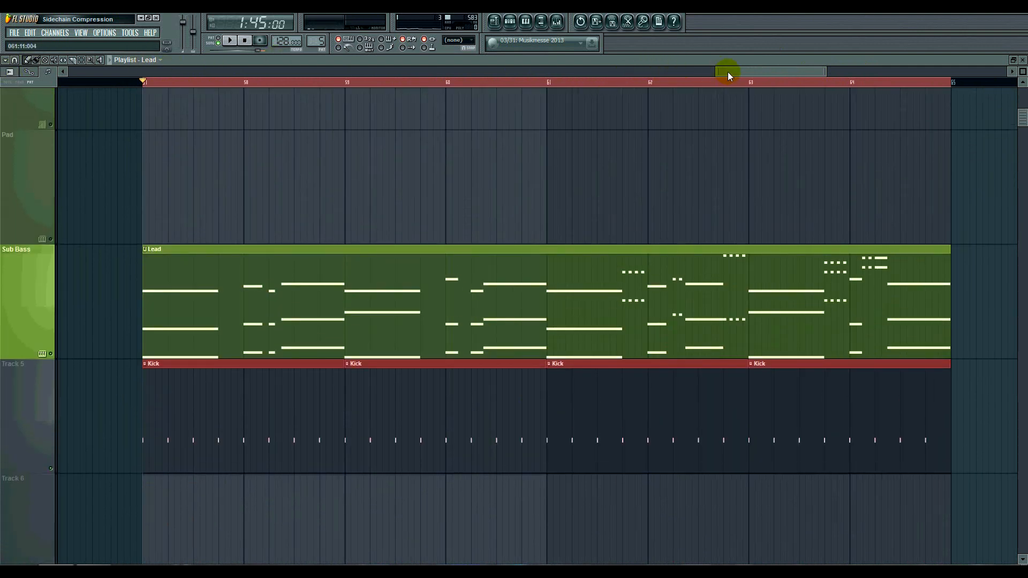
scroll(562, 145, "down", 2)
Open the full arrangement, mute Track 11 and move its Vocal #1 clip to about bar 102
left_click(14, 33)
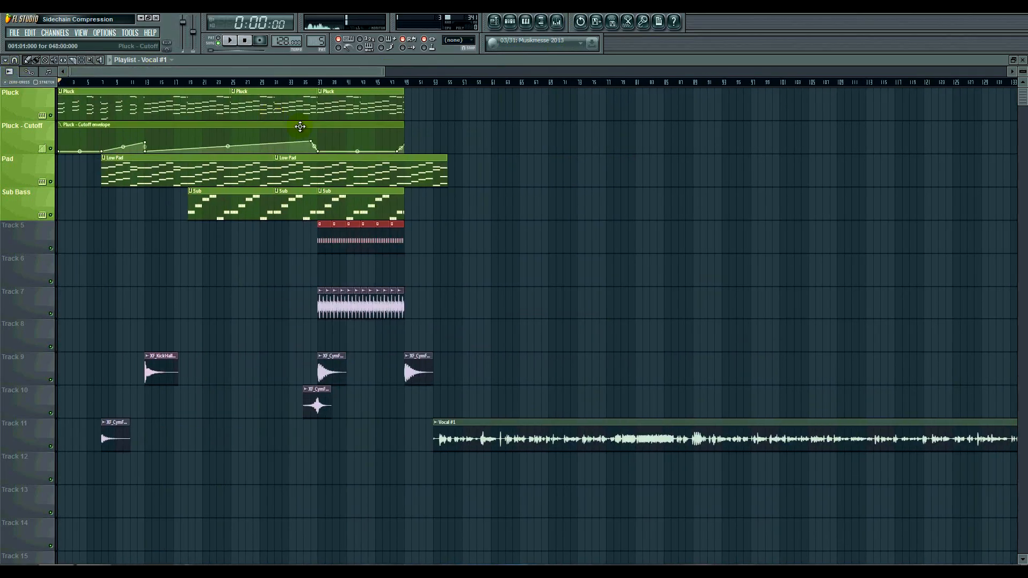
left_click(52, 446)
left_click_drag(474, 448, 827, 448)
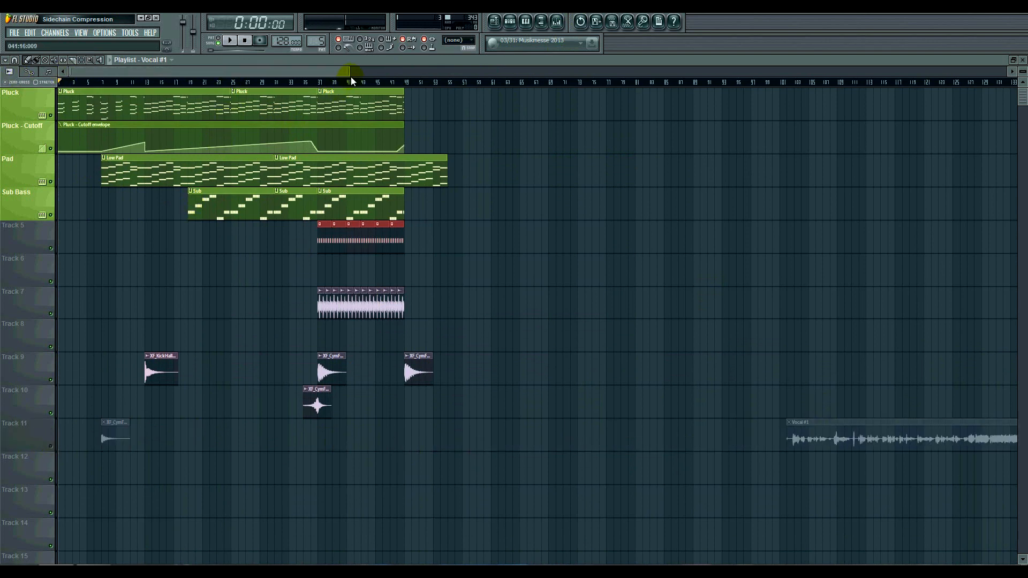
Play the arrangement from the start and unmute Track 11
left_click_drag(349, 72, 151, 101)
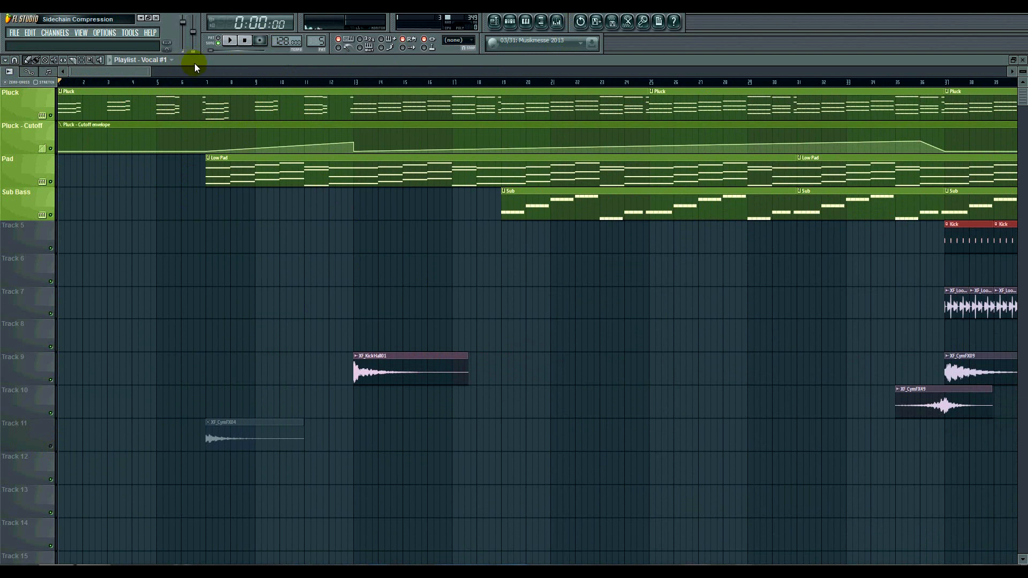
left_click(229, 41)
left_click_drag(148, 73, 143, 72)
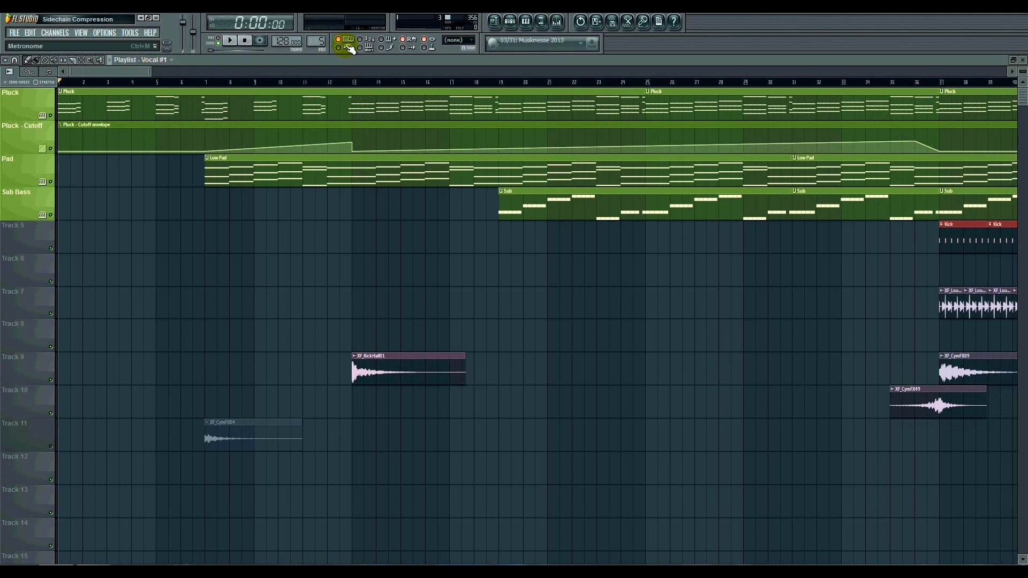
key("space")
left_click(51, 446)
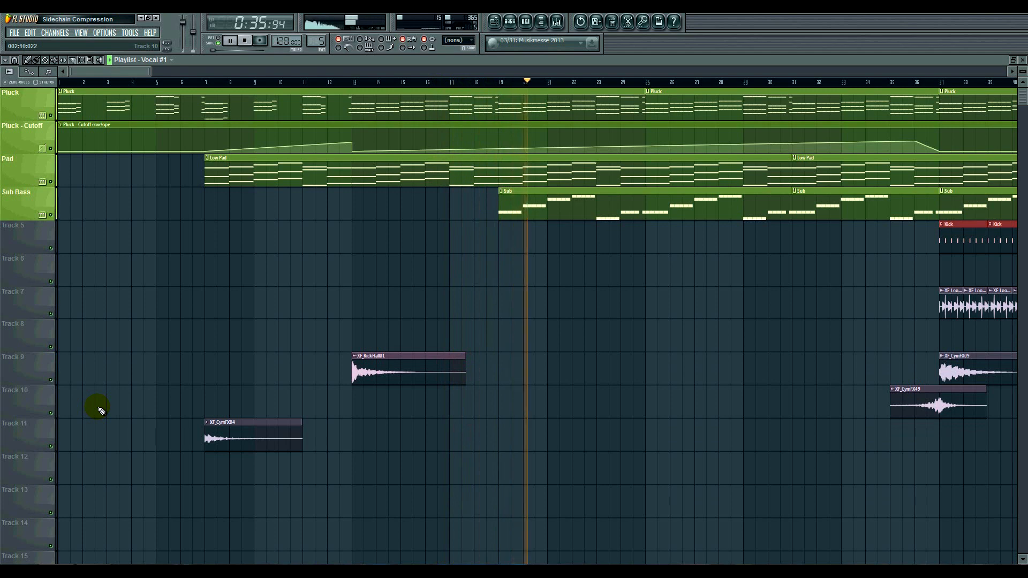
key("space")
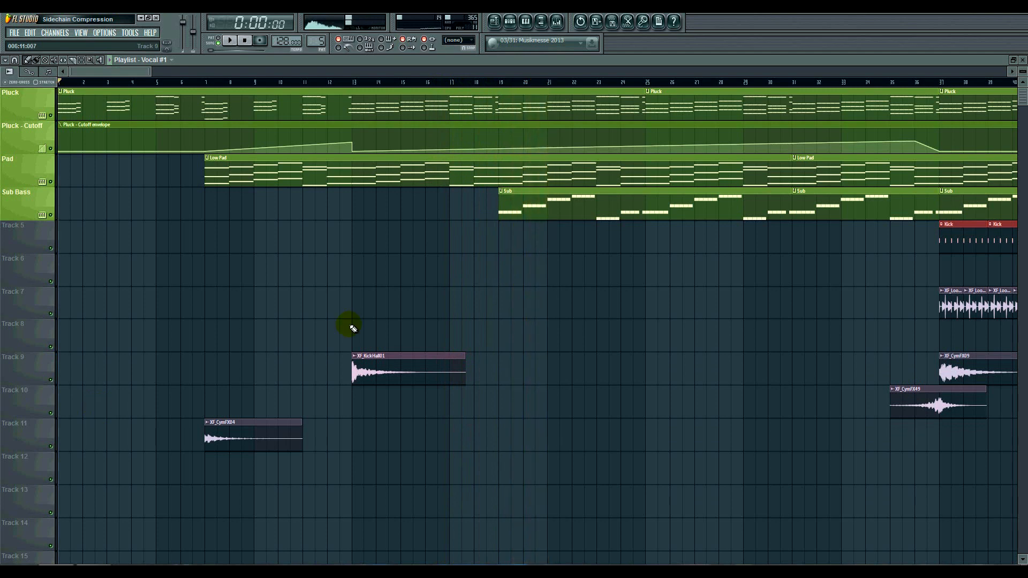
Play the arrangement from bar 36 to hear the section where the Kick enters
left_click_drag(118, 70, 174, 72)
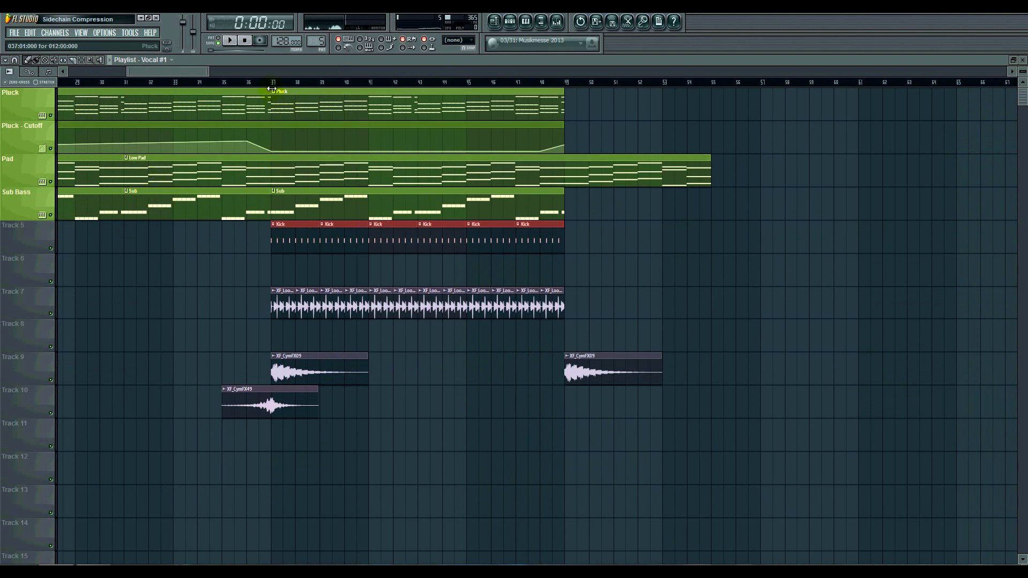
left_click(250, 84)
key("space")
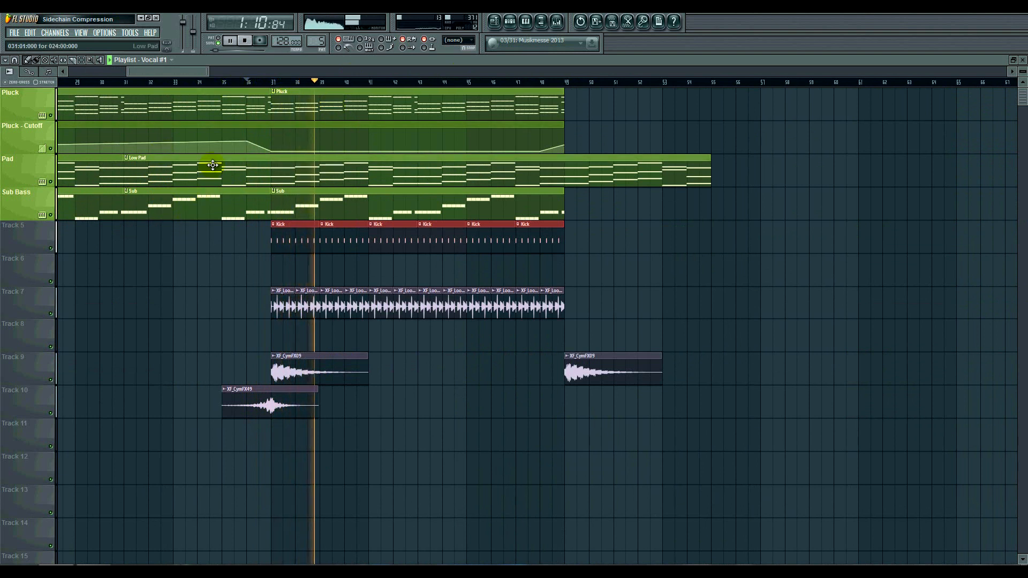
key("space")
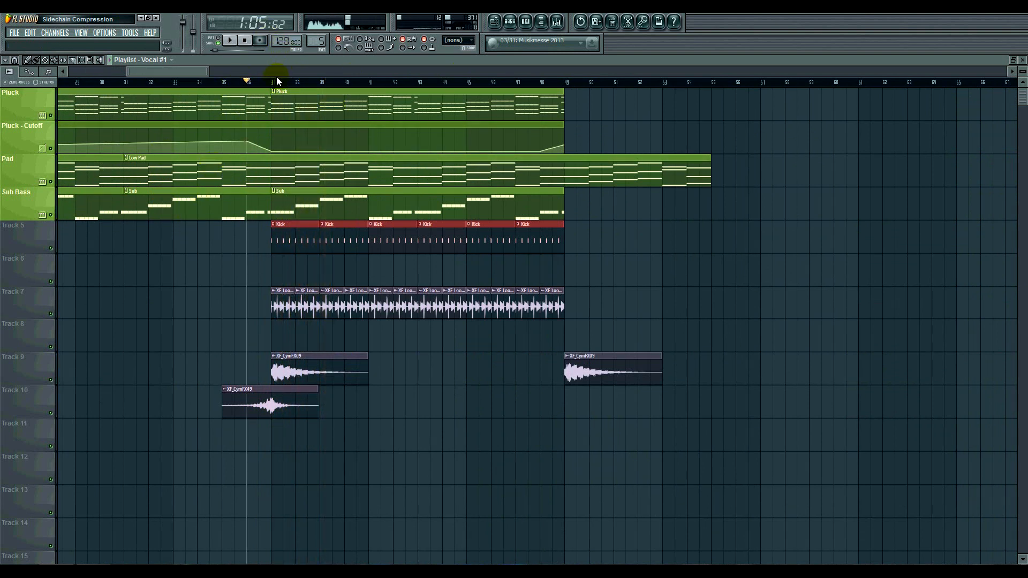
Select bars 37 to 49 in the playlist, clear the selection and place the playhead just before bar 37
left_click_drag(273, 84, 564, 107)
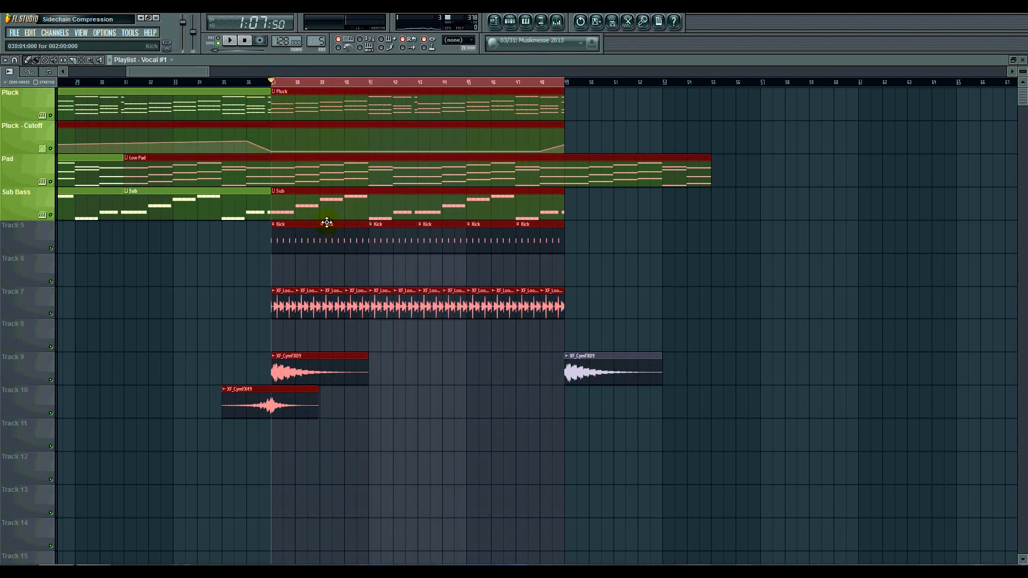
double_click(259, 82)
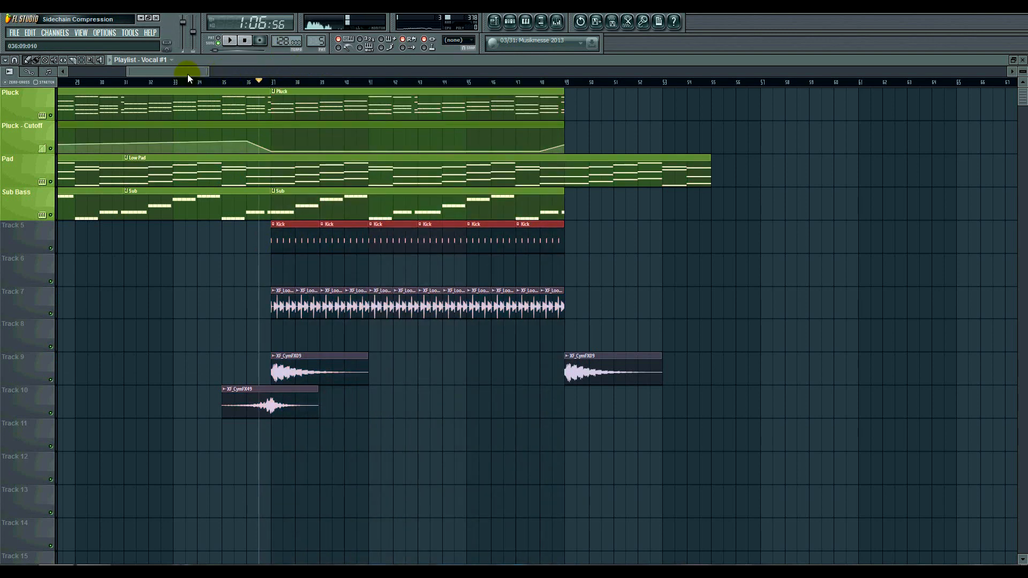
Play the arrangement from bar 37, where the Kick clips begin
mouse_move(187, 73)
left_mouse_down()
mouse_move(105, 69)
mouse_move(187, 71)
left_mouse_up()
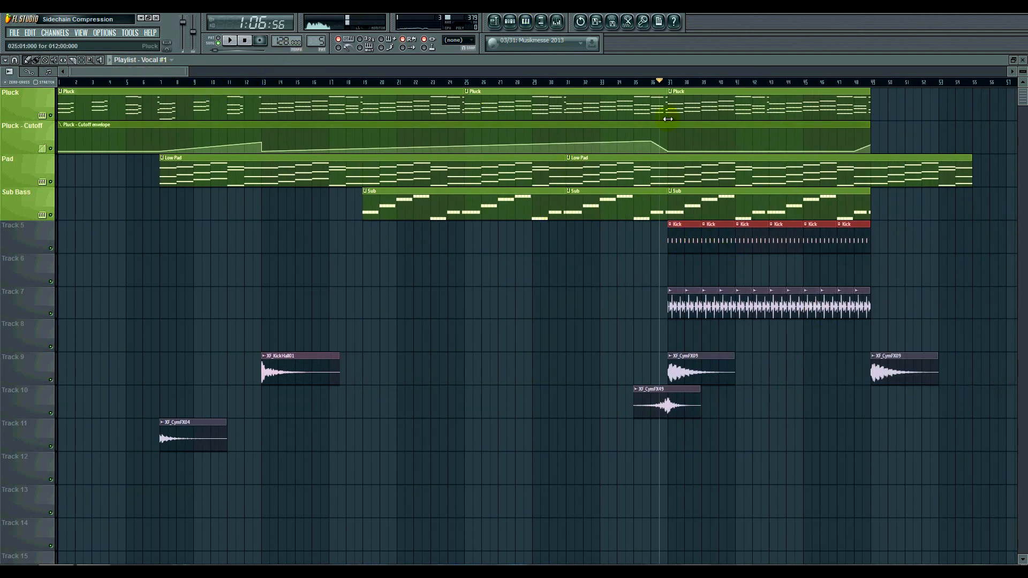
left_click(669, 82)
key("space")
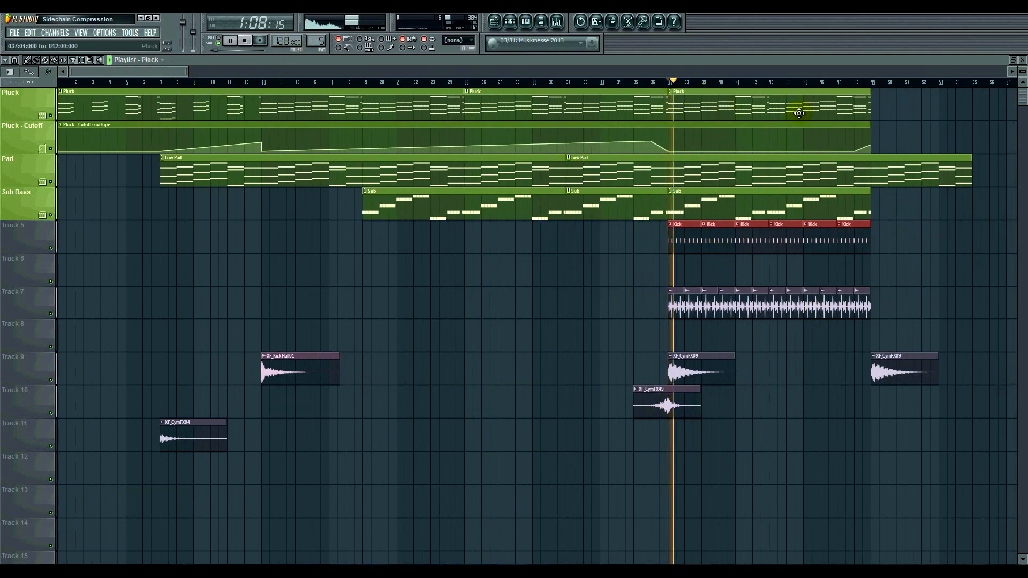
key("space")
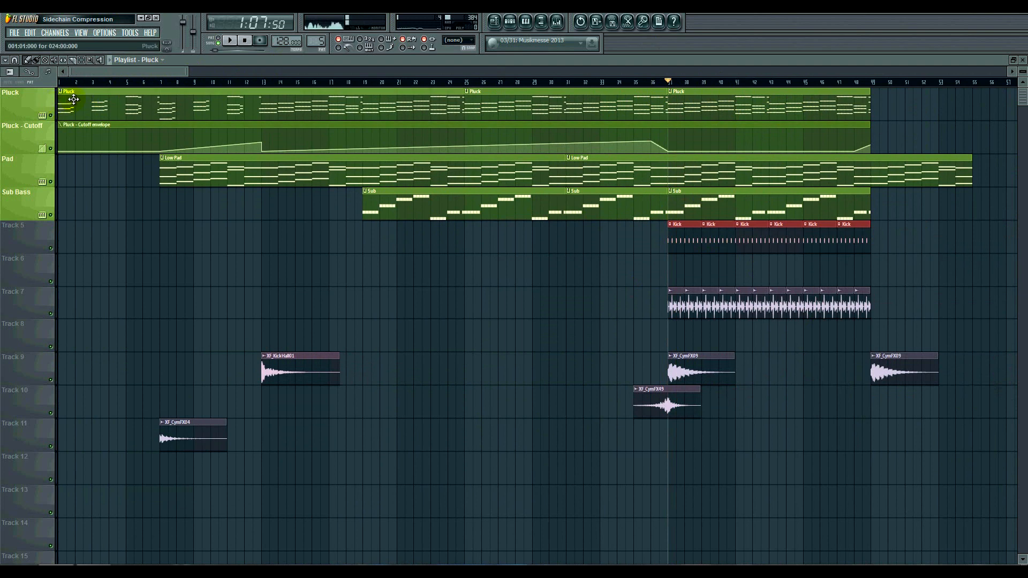
Delete the existing Sidechain channel and return the playhead to the start of the song
left_click(368, 203)
left_click(525, 21)
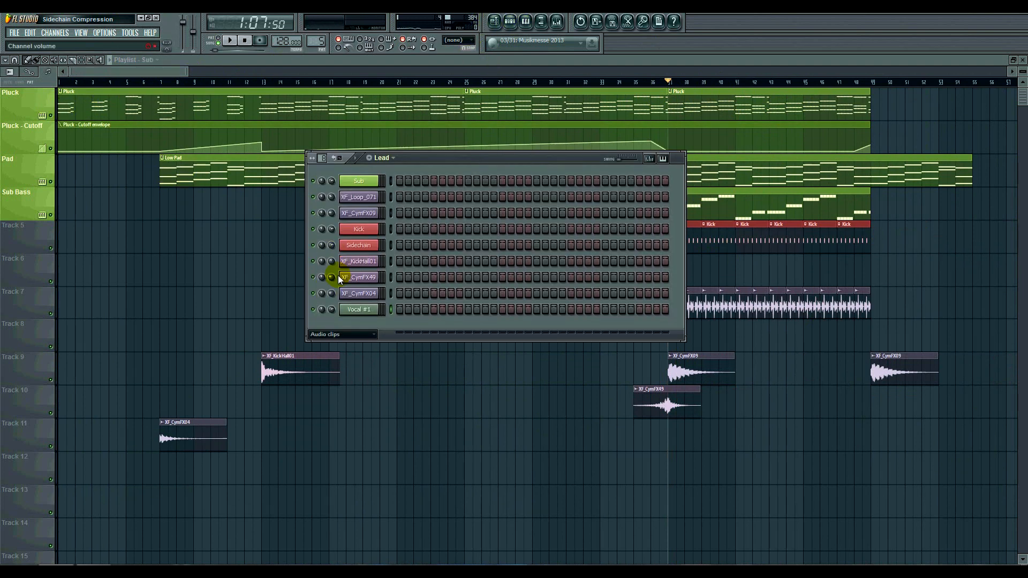
right_click(358, 245)
left_click(403, 385)
left_click(565, 336)
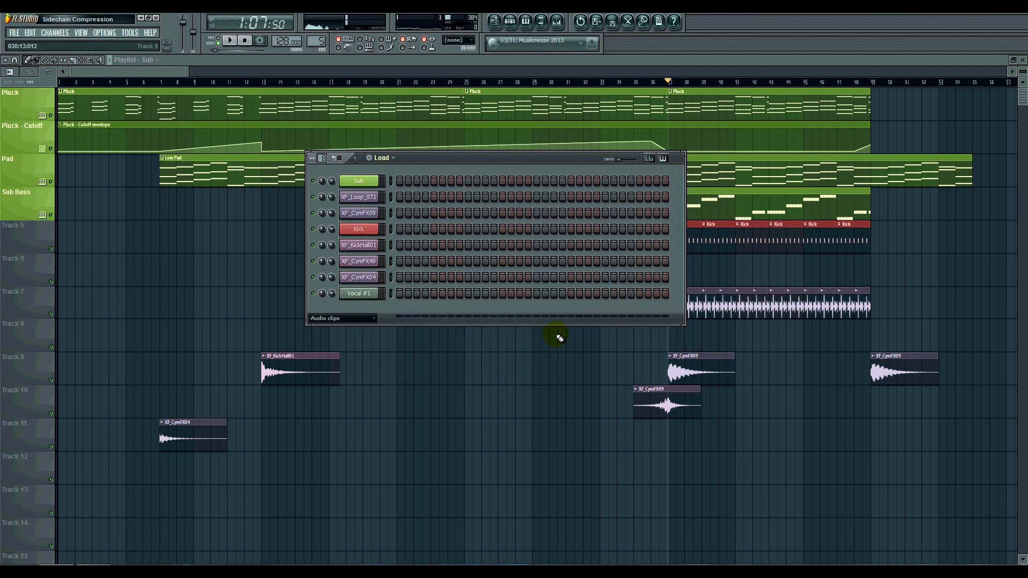
left_click(557, 21)
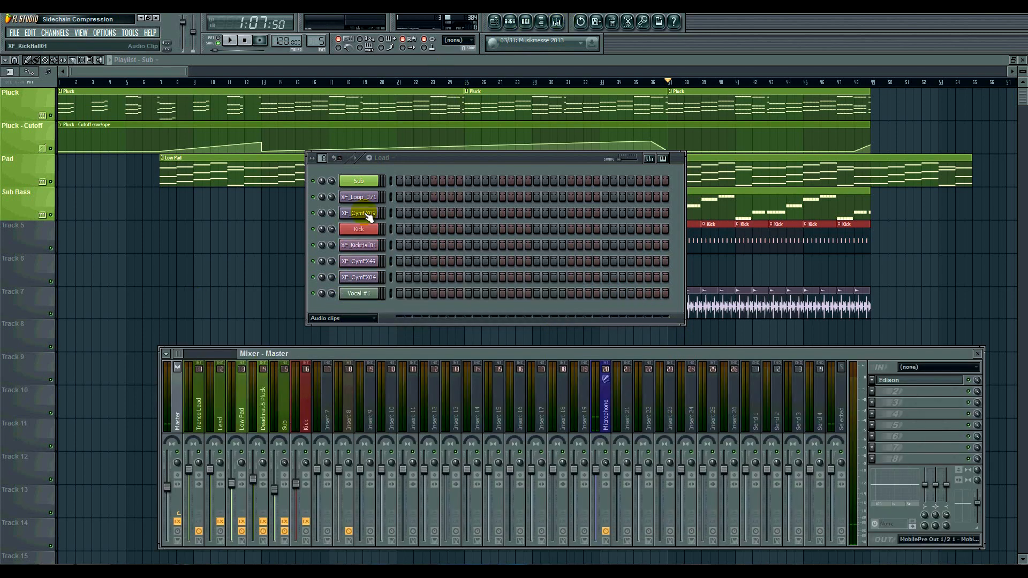
left_click(172, 73)
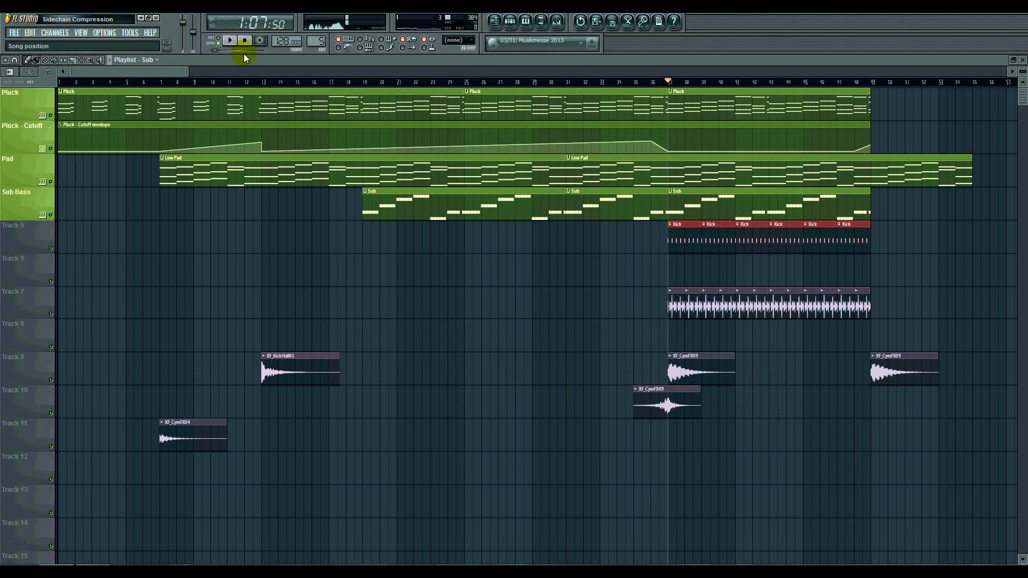
key("space")
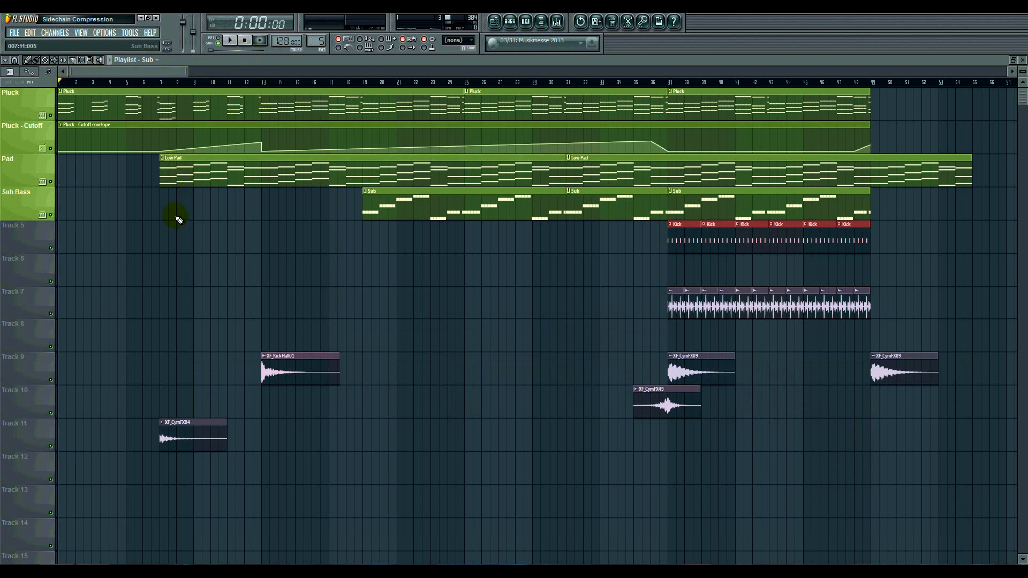
Clone the Kick channel and rename the clone Sidechain
left_click(510, 22)
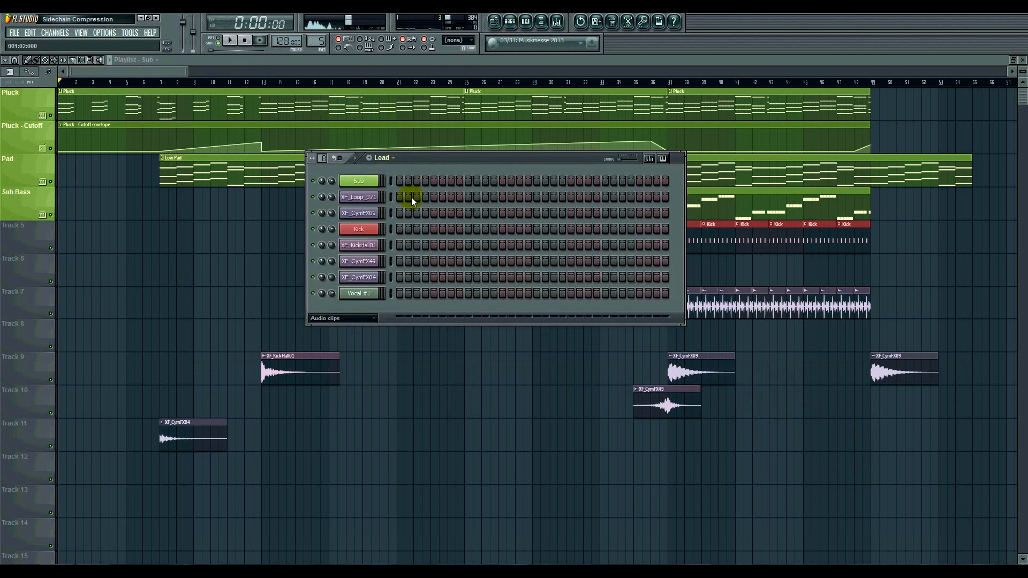
right_click(360, 233)
left_click(394, 359)
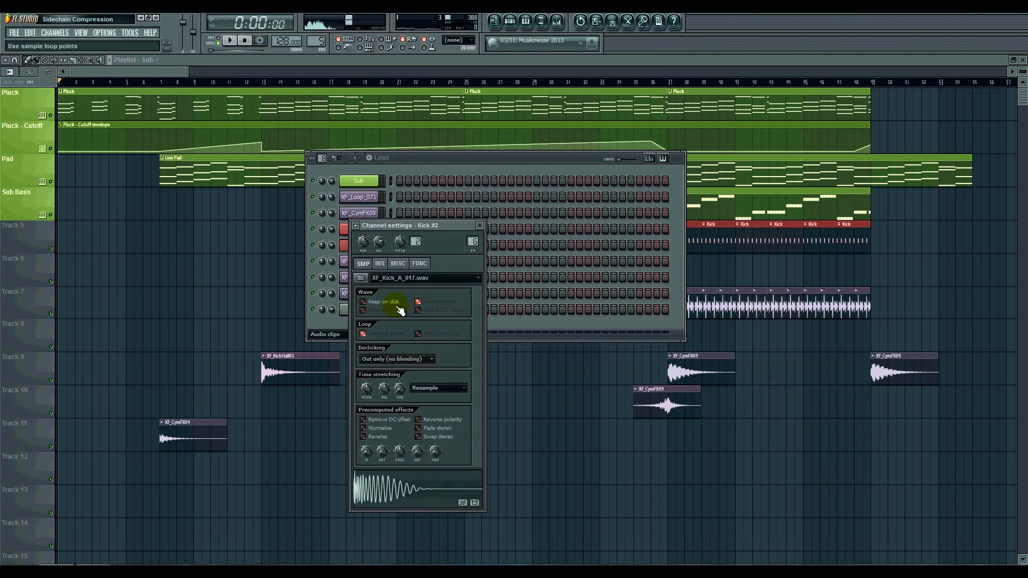
left_click(481, 226)
right_click(376, 241)
left_click(410, 252)
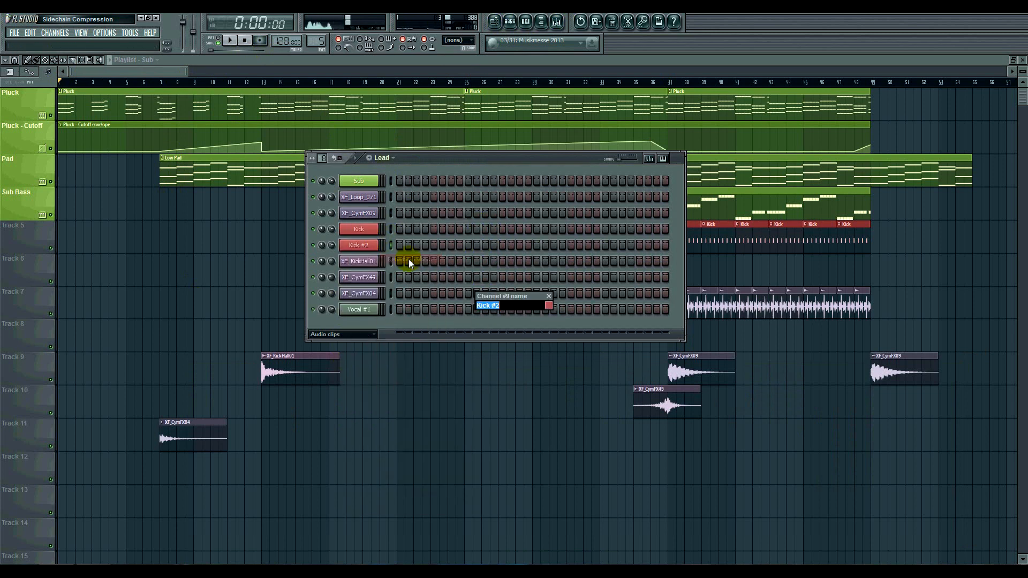
type("Sidechain")
key("Return")
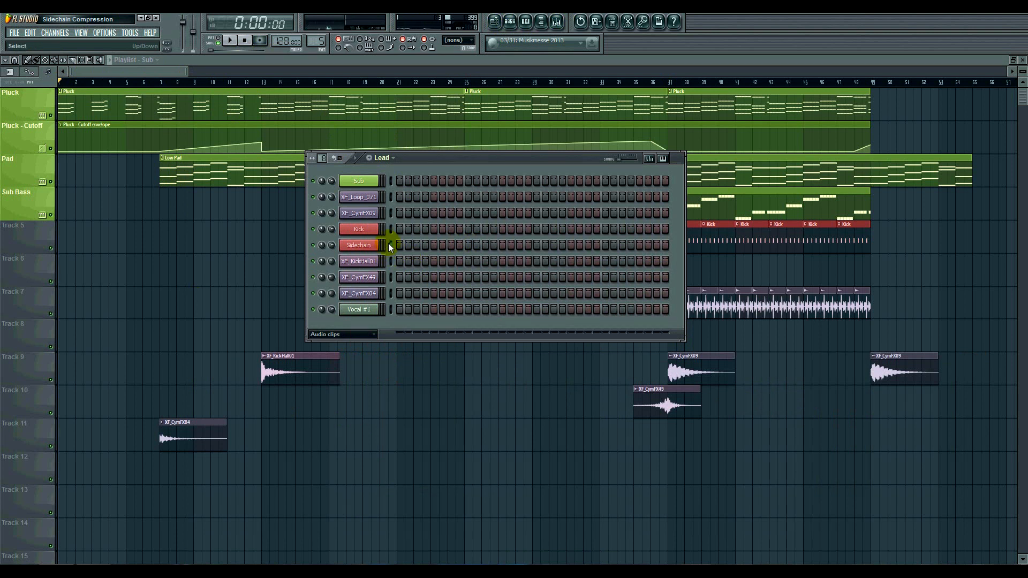
Link the Sidechain channel to mixer track Insert 7 so that the track takes the channel's name and colour
left_click(359, 250)
left_click(362, 249)
left_click(557, 22)
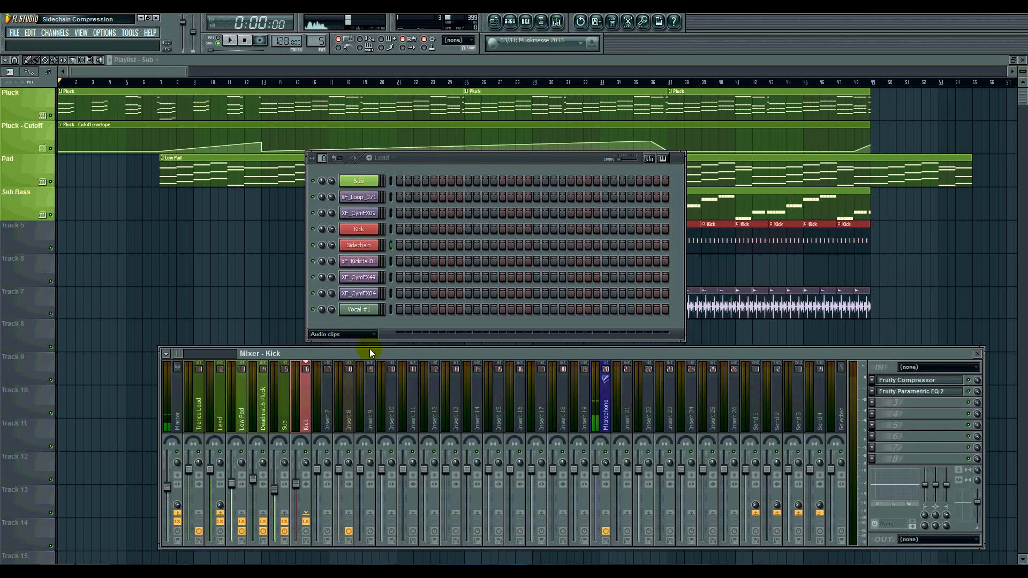
left_click(325, 428)
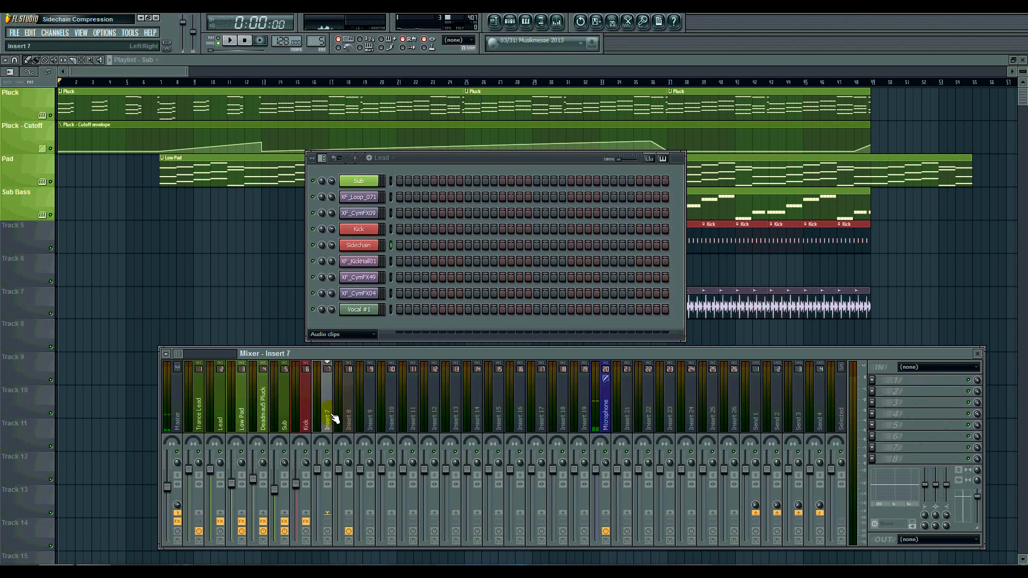
right_click(329, 413)
mouse_move(385, 400)
left_click(473, 399)
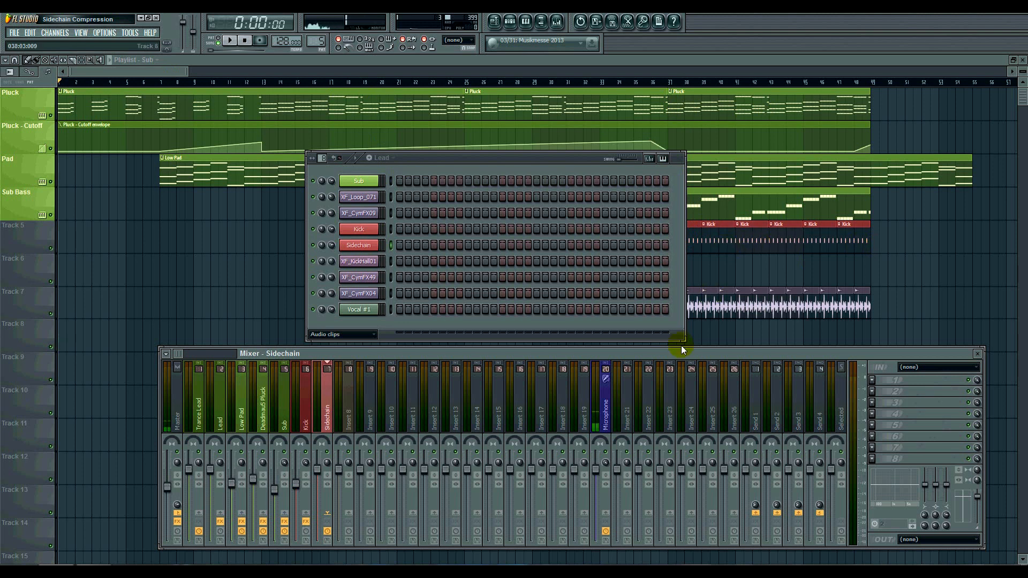
Compare the effect slots of the Kick and Sidechain mixer tracks, moving the step sequencer clear of the Kick clips
left_click(307, 411)
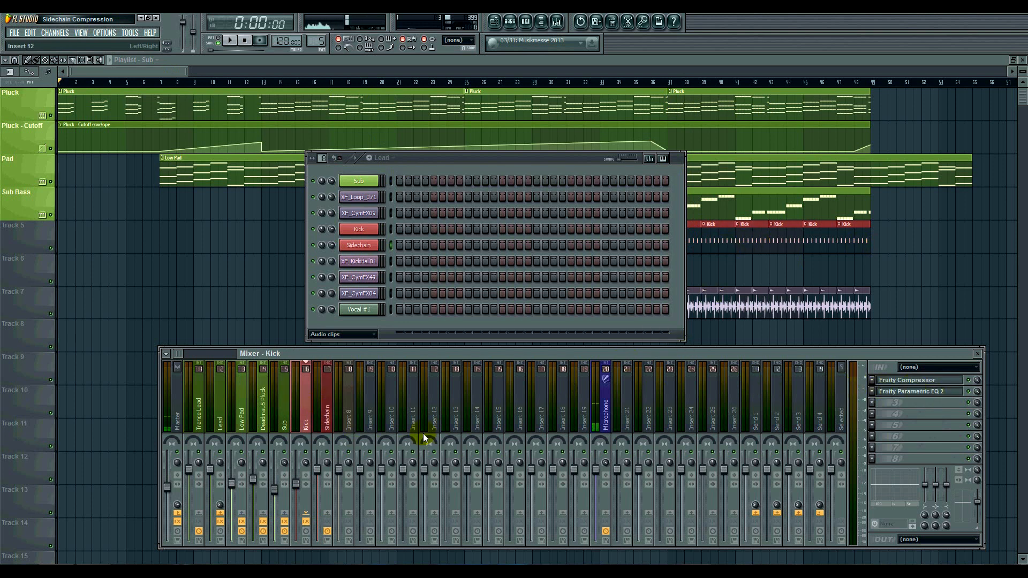
left_click(327, 416)
left_click(298, 418)
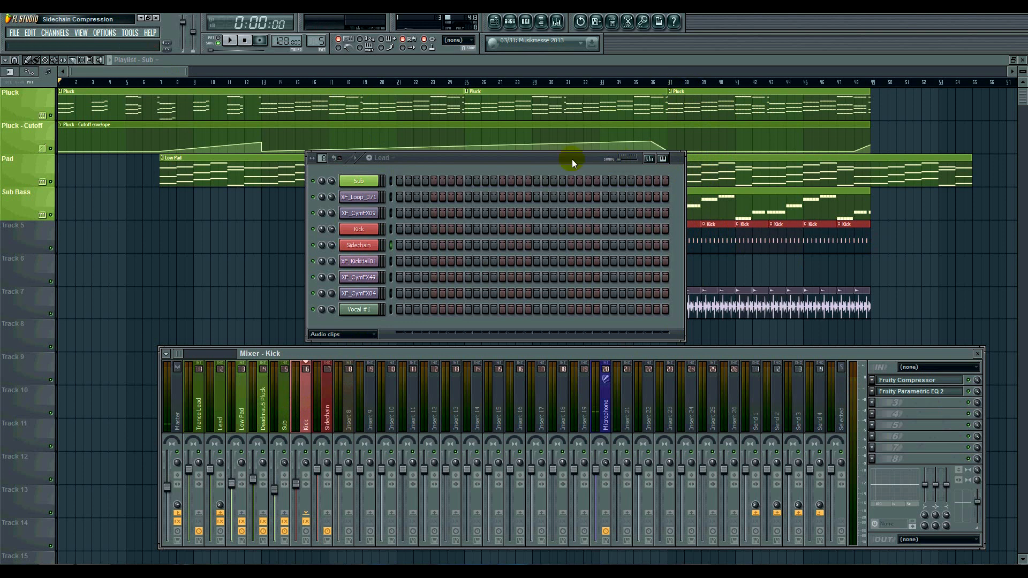
left_click_drag(572, 159, 458, 152)
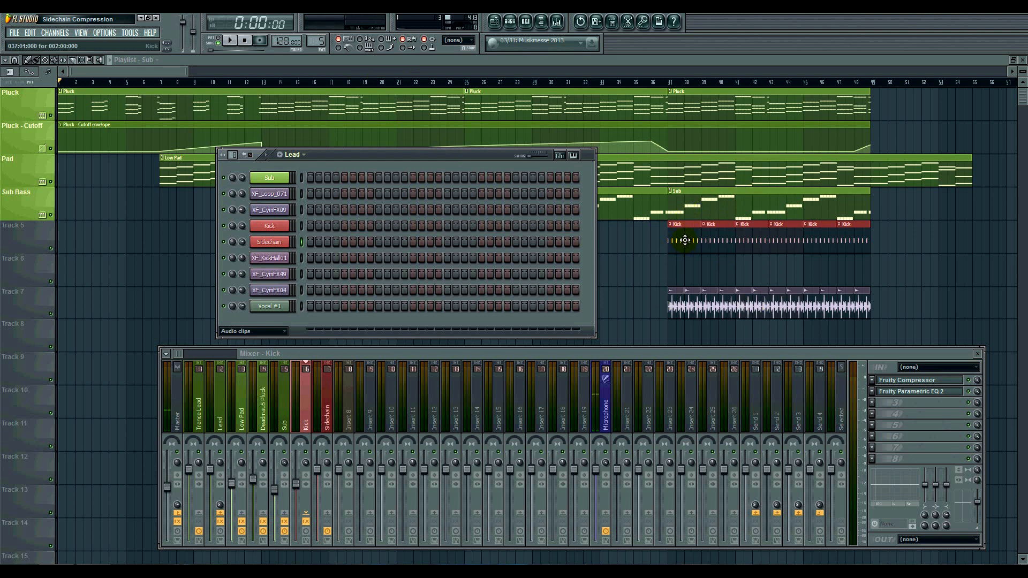
left_click(326, 421)
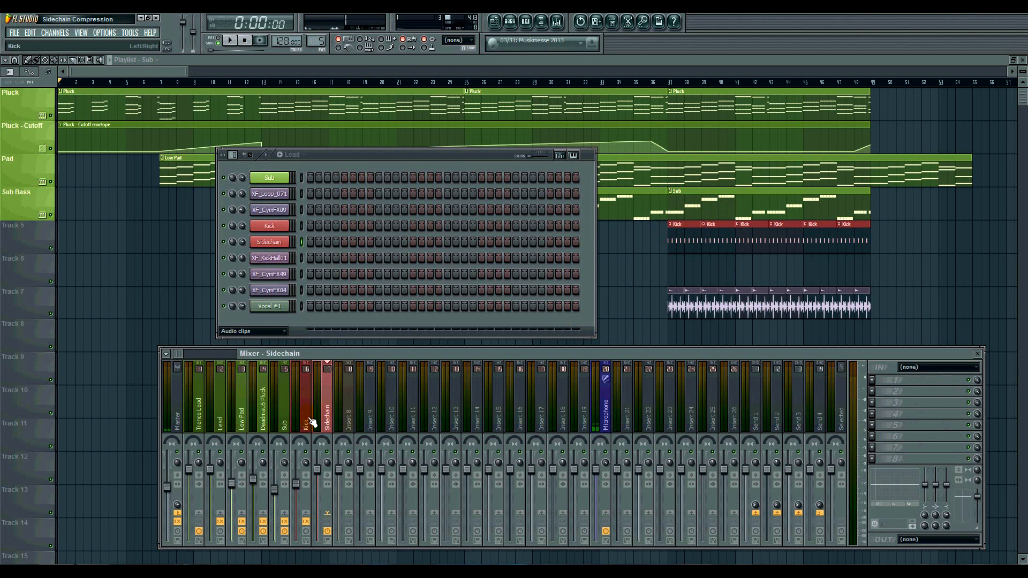
left_click(308, 417)
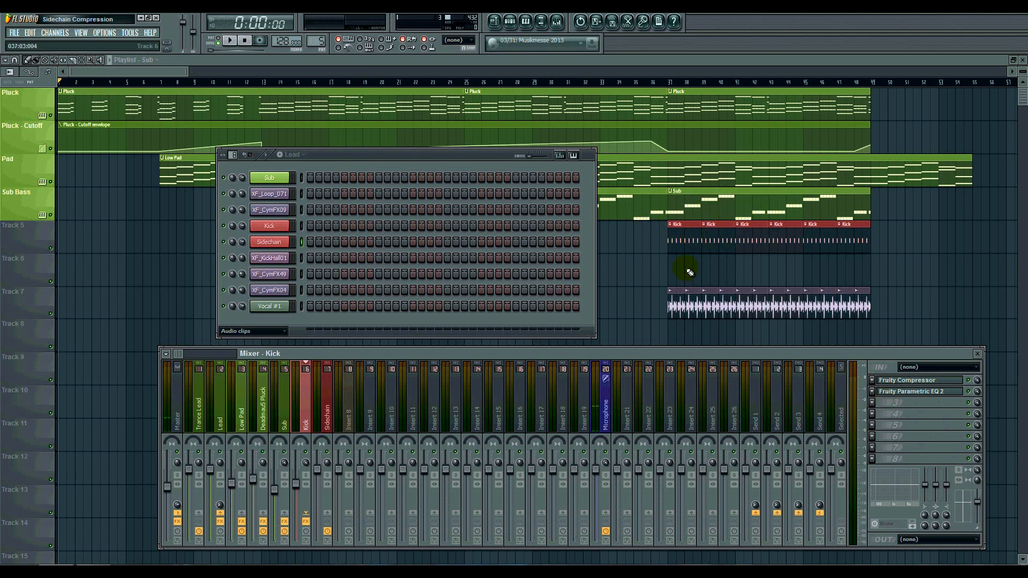
left_click(324, 420)
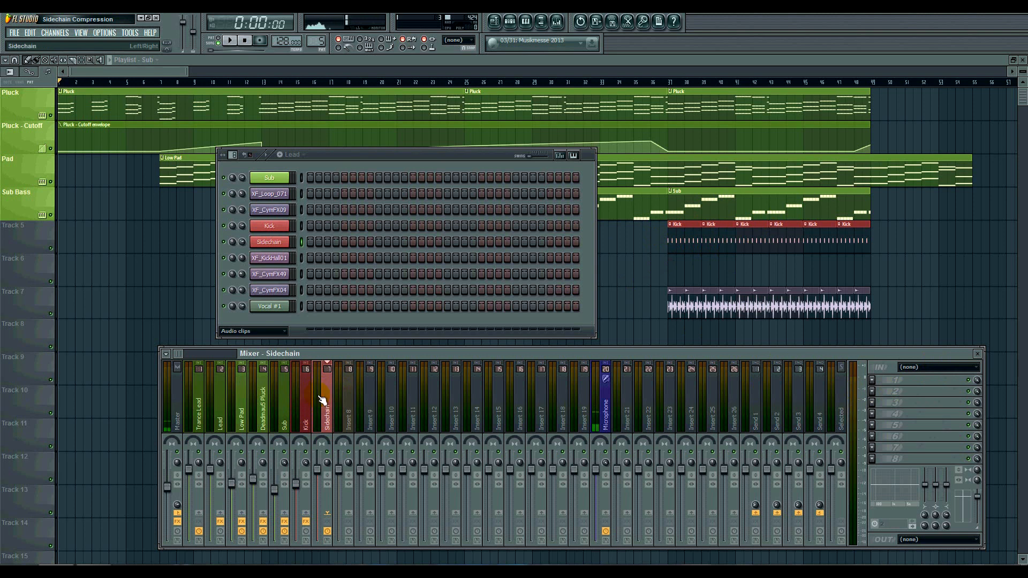
Review the Kick mixer track's Fruity Compressor settings and copy that compressor preset onto the Sidechain track
left_click(307, 403)
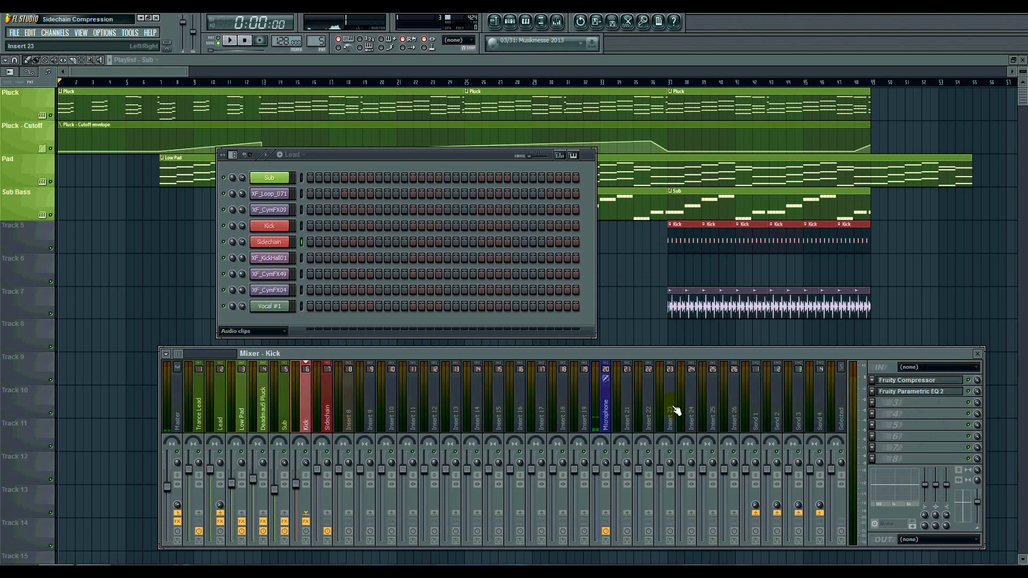
left_click(909, 381)
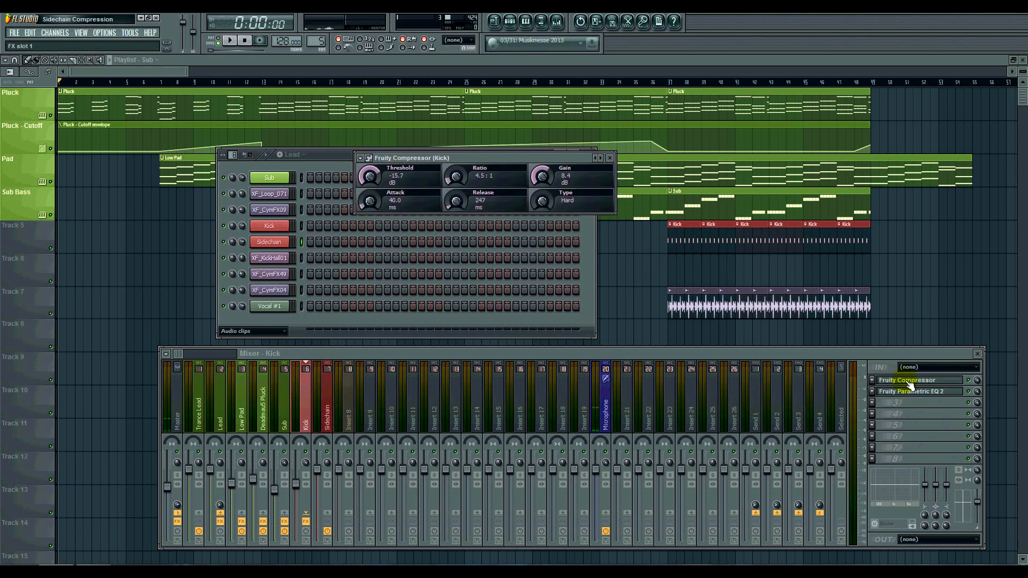
left_click_drag(524, 159, 522, 162)
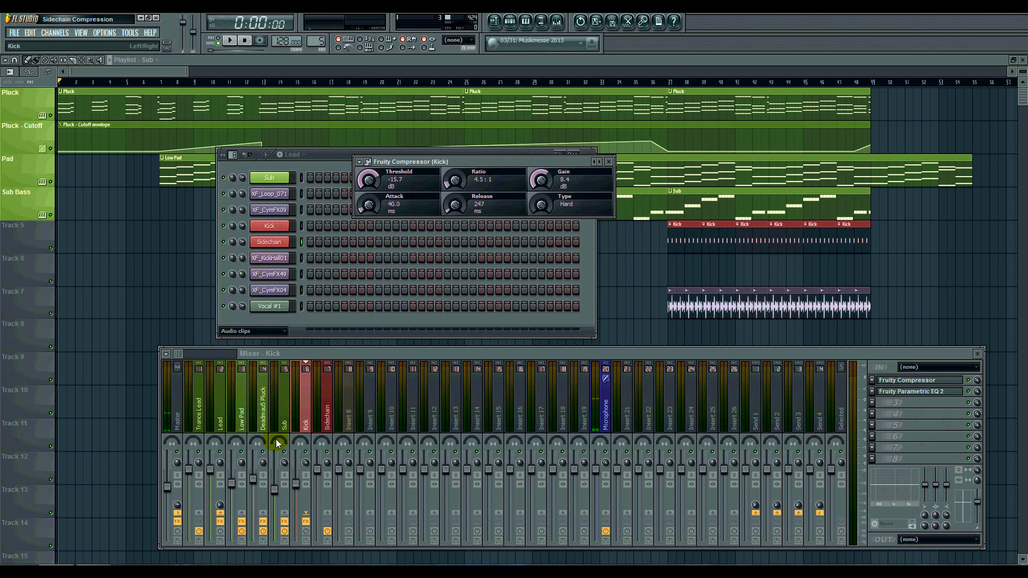
left_click(441, 229)
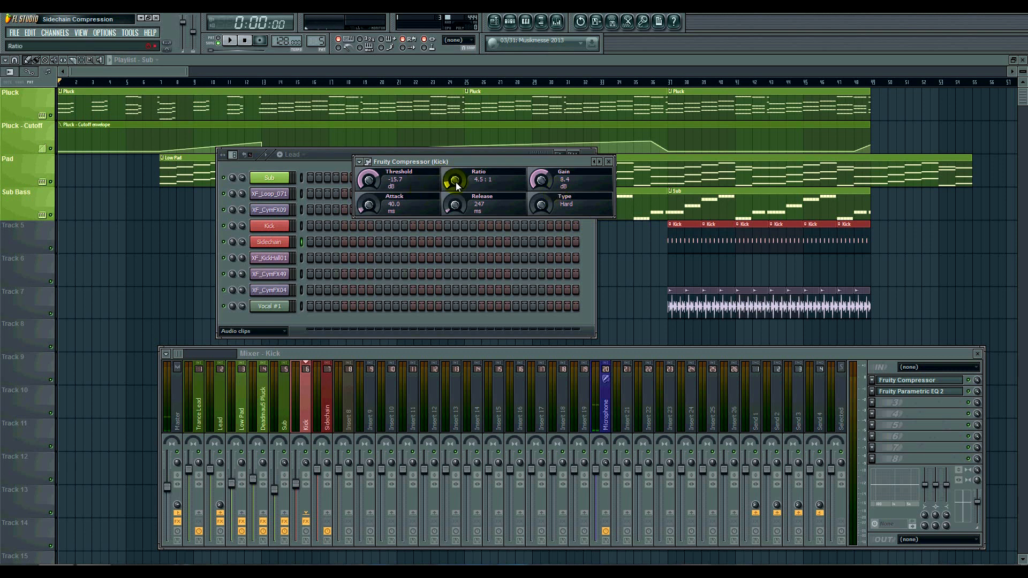
left_click(608, 161)
left_click(872, 380)
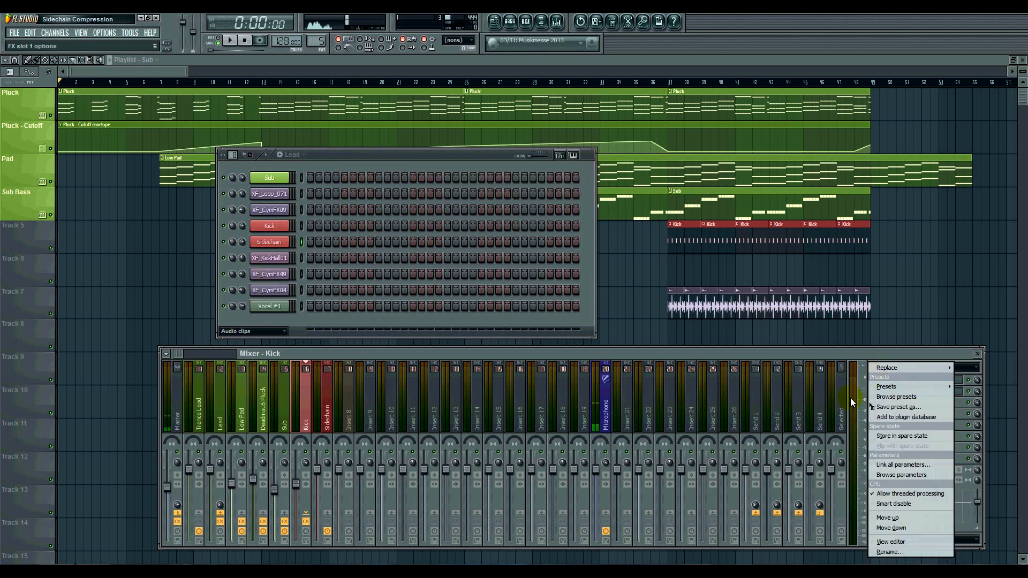
left_click(322, 413)
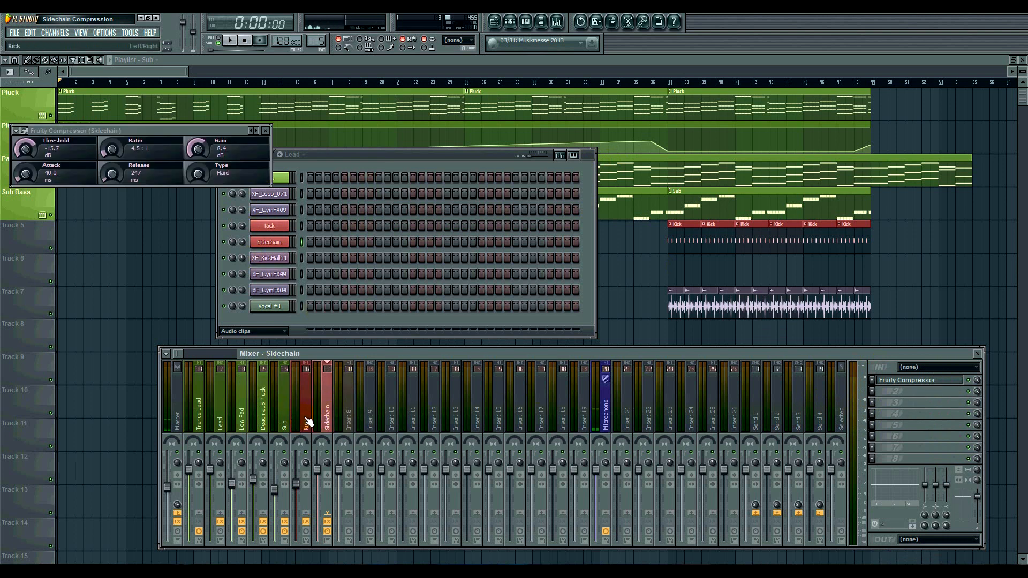
Copy the Kick track's Fruity Parametric EQ 2 preset onto the Sidechain track and close both copied plugin windows
left_click(308, 419)
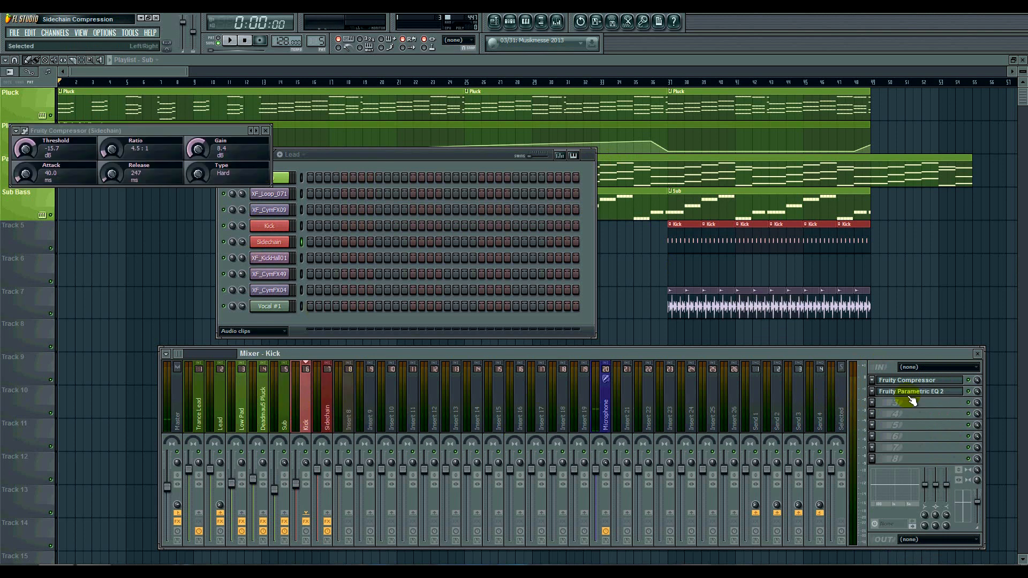
left_click(872, 391)
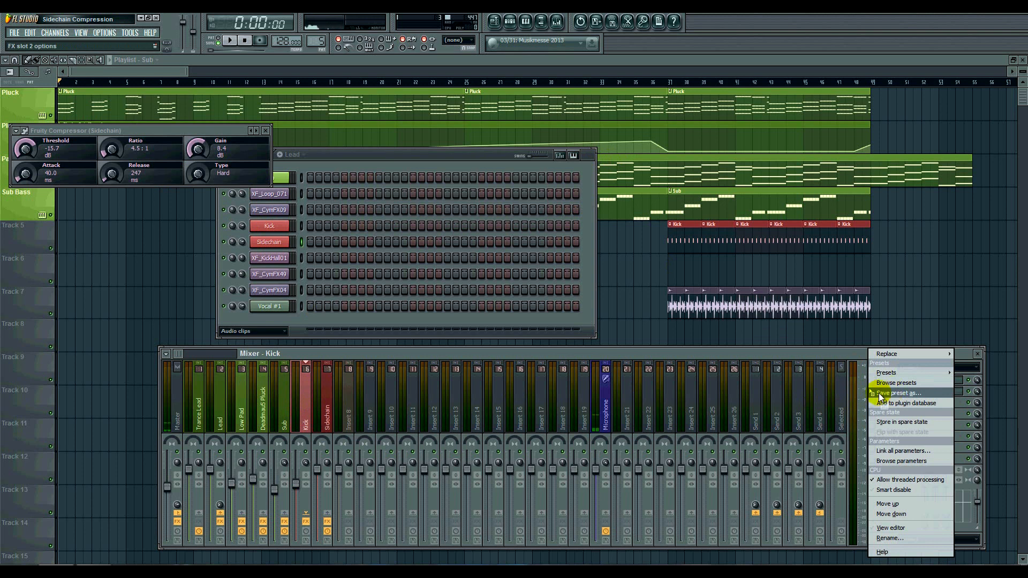
left_click_drag(893, 395, 323, 406)
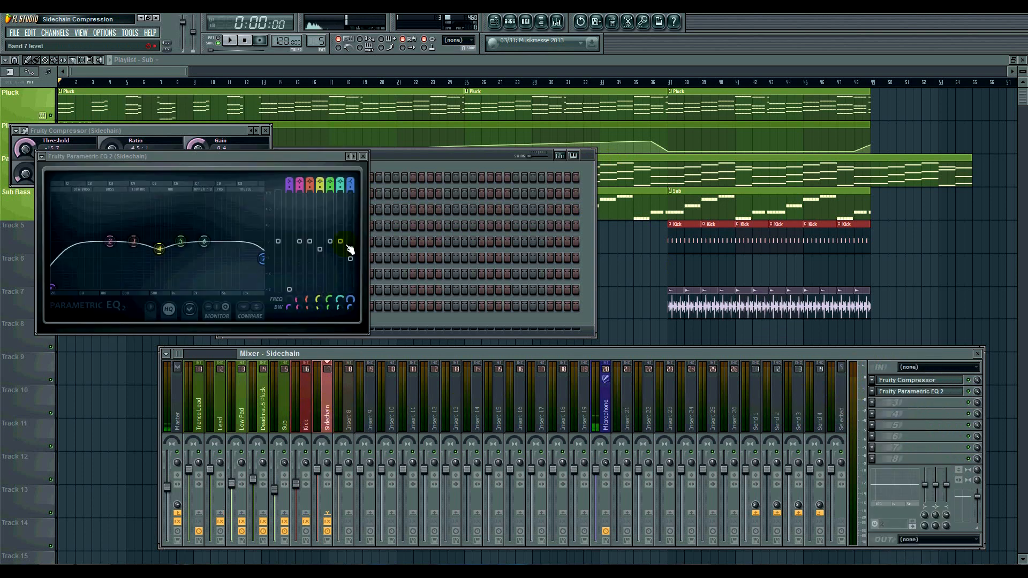
left_click(364, 157)
left_click(265, 130)
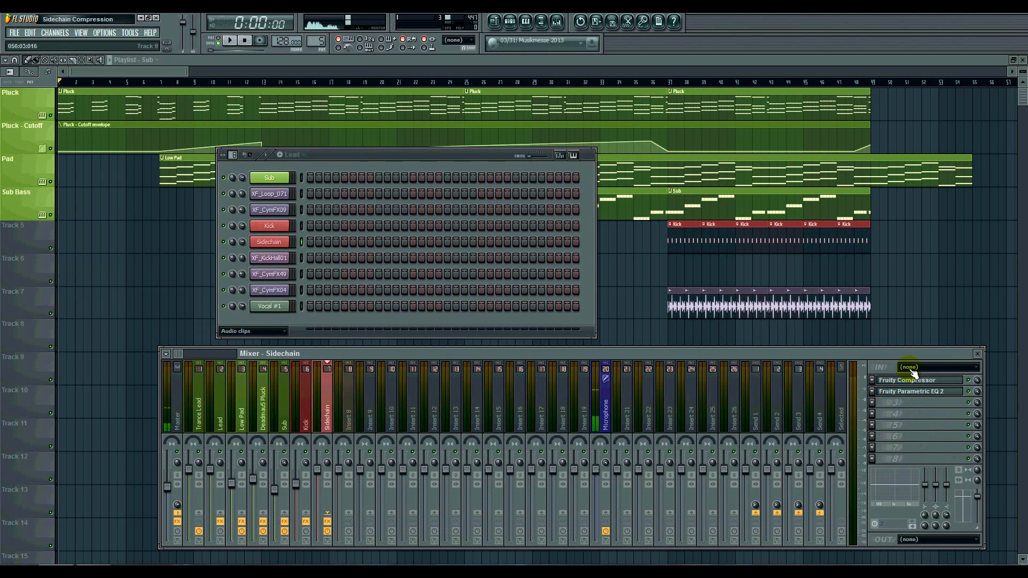
Add a Fruity Peak Controller to the Sidechain track's third effect slot and switch to the Sidechain pattern
left_click(872, 402)
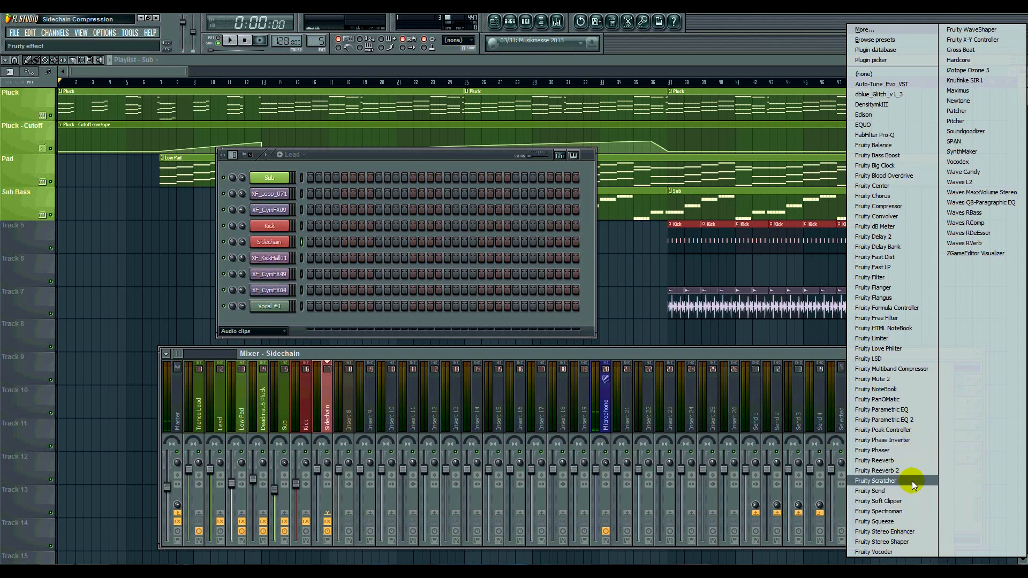
left_click(891, 432)
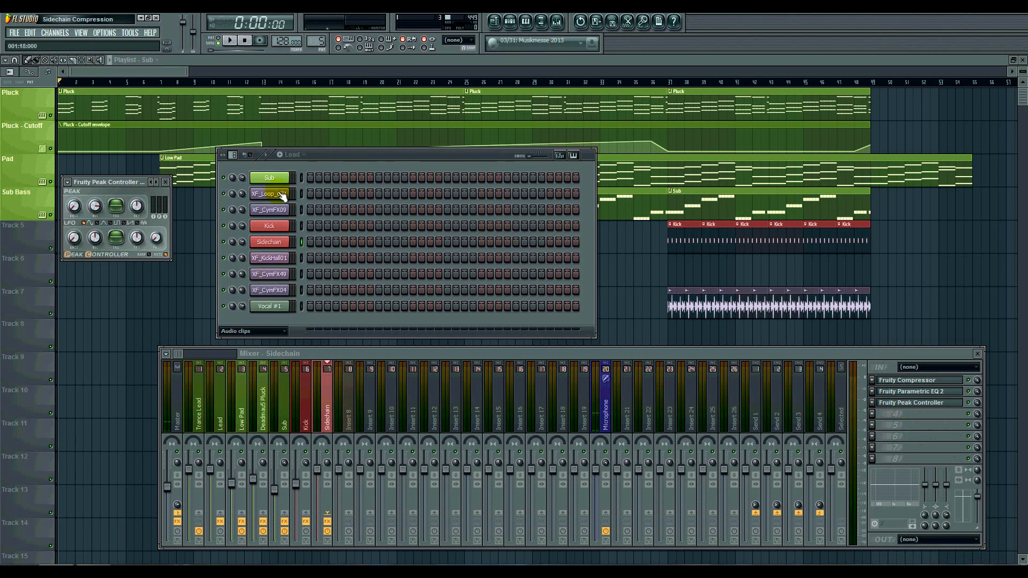
left_click(301, 155)
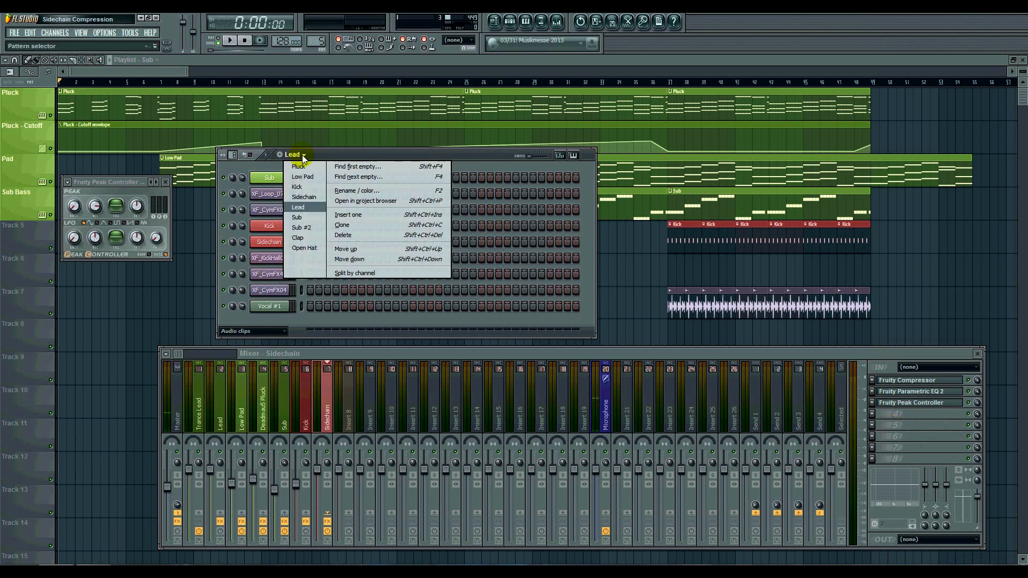
left_click(303, 197)
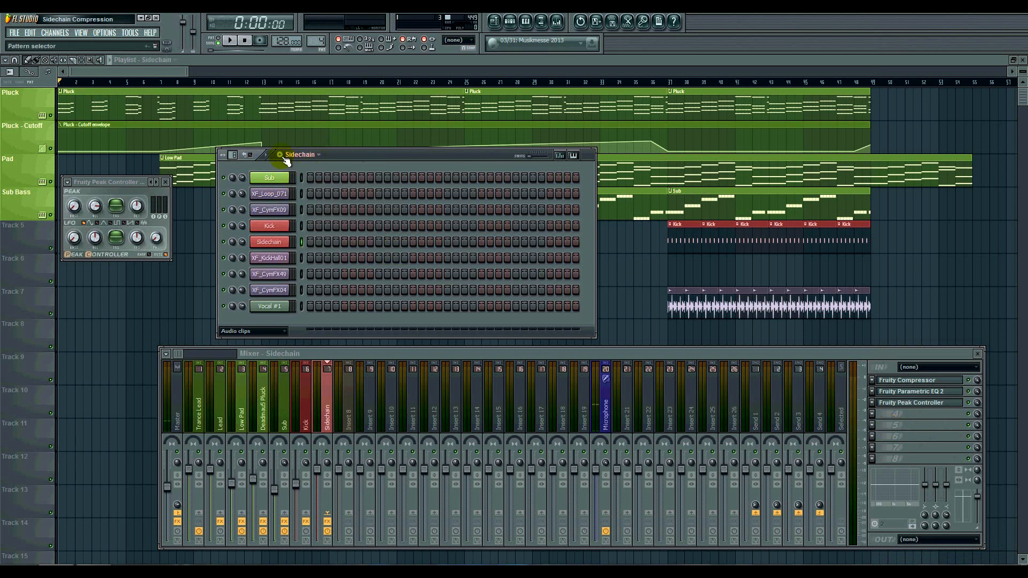
Fill every fourth step of the Sidechain channel in the Sidechain pattern
left_click(310, 155)
left_click(313, 157)
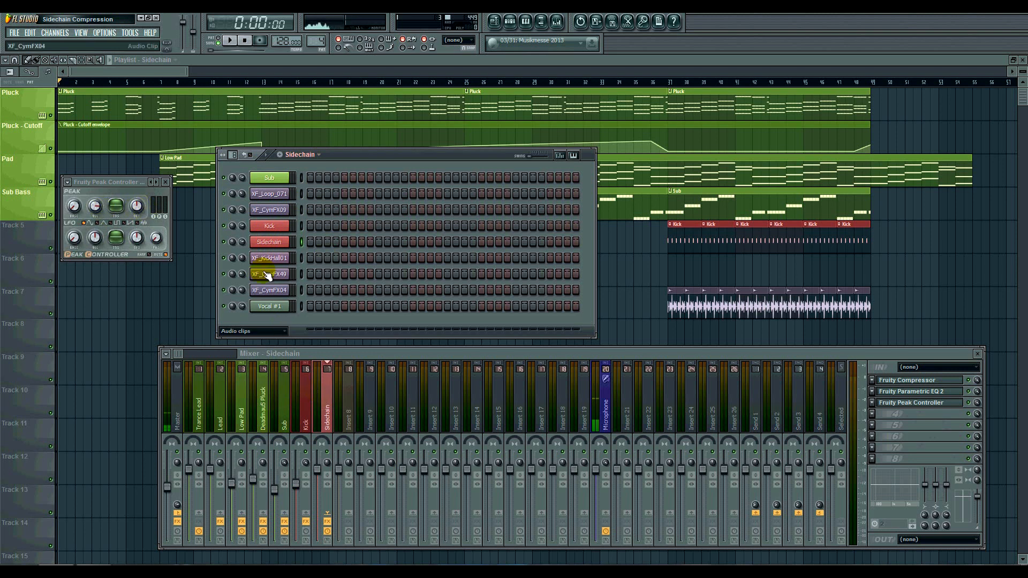
right_click(274, 242)
left_click(321, 327)
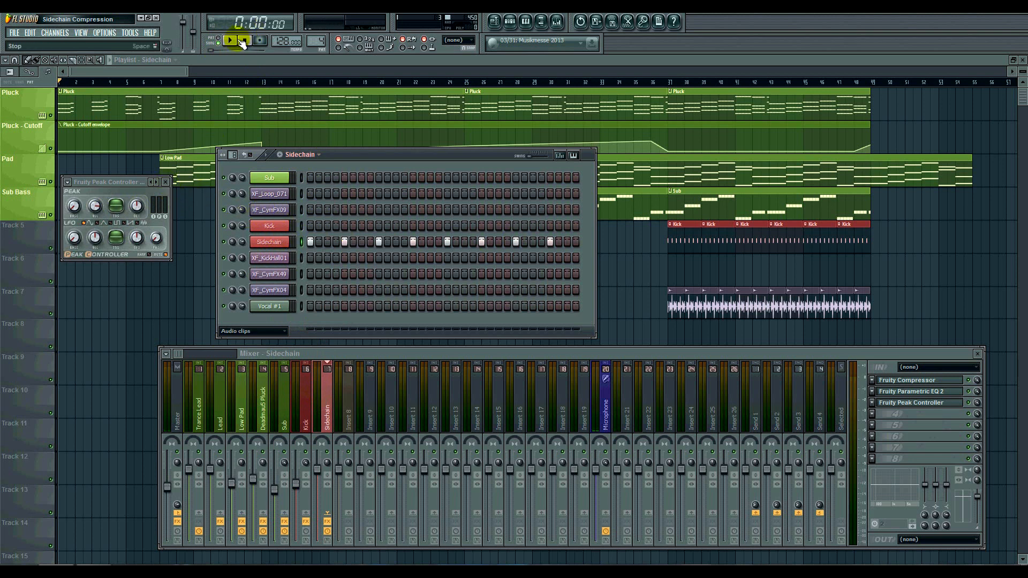
Play the Sidechain pattern in pattern mode to check the output of the Sidechain mixer track
left_click(218, 40)
left_click(231, 40)
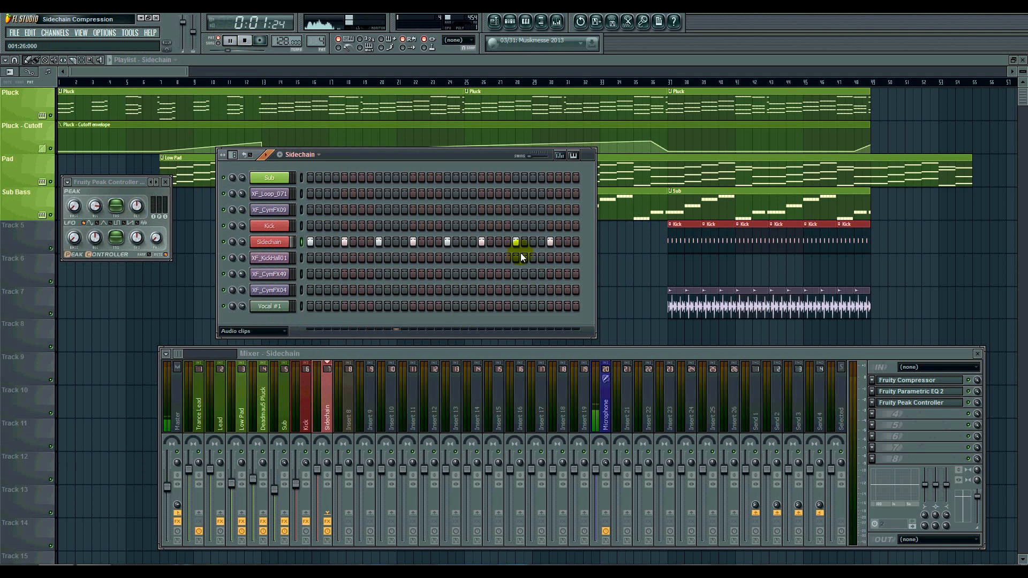
key("space")
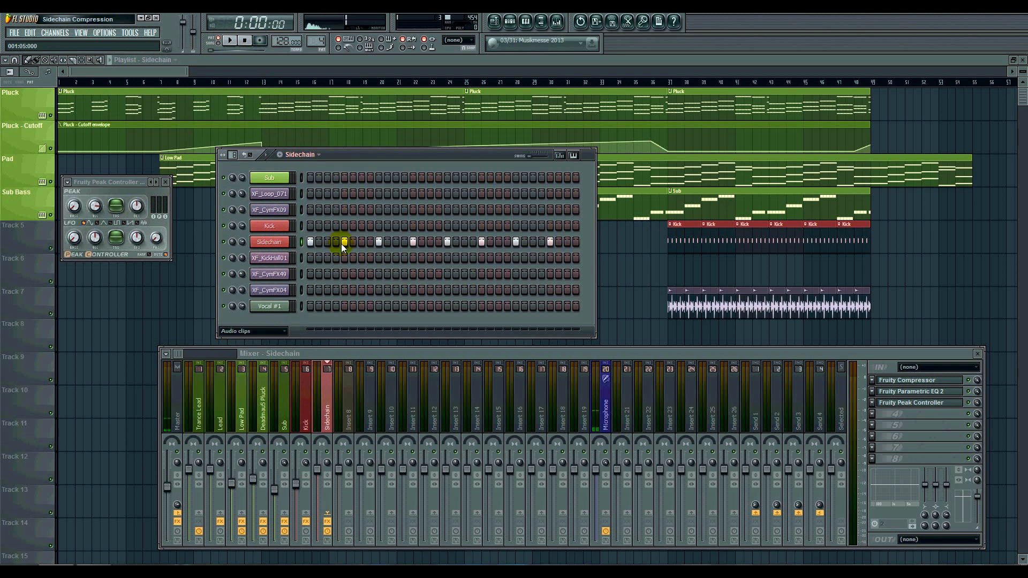
left_click_drag(129, 182, 154, 135)
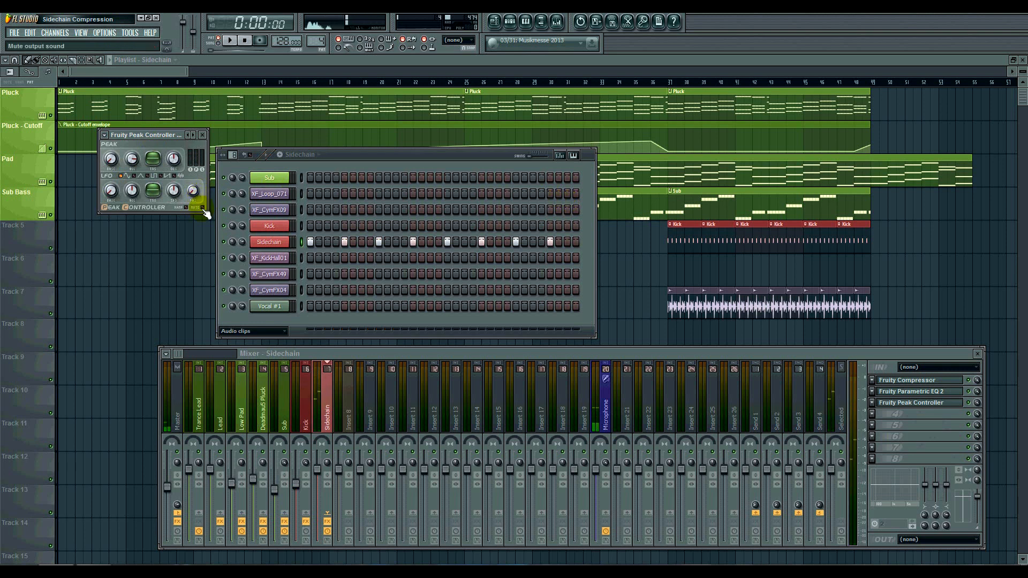
key("space")
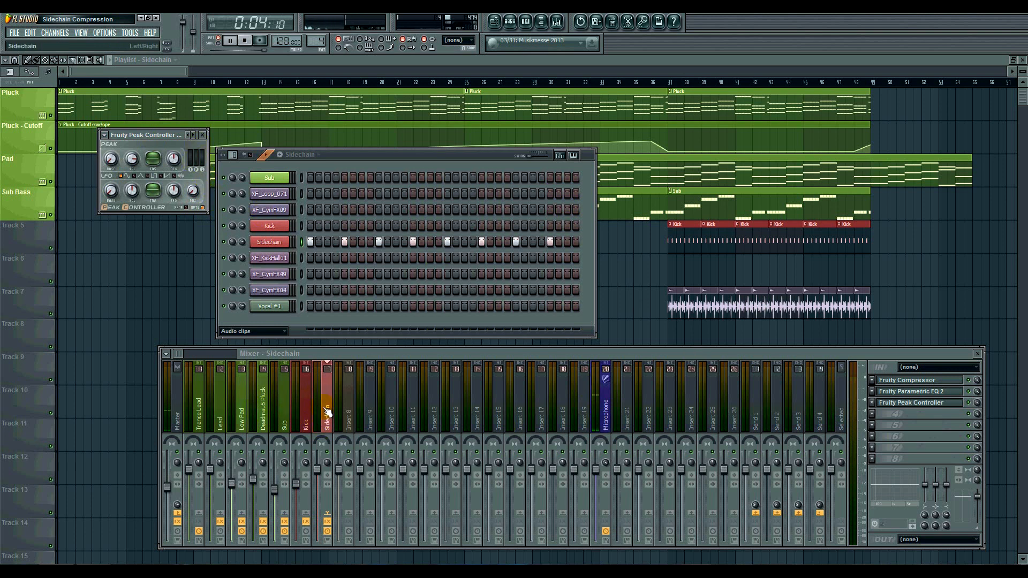
key("space")
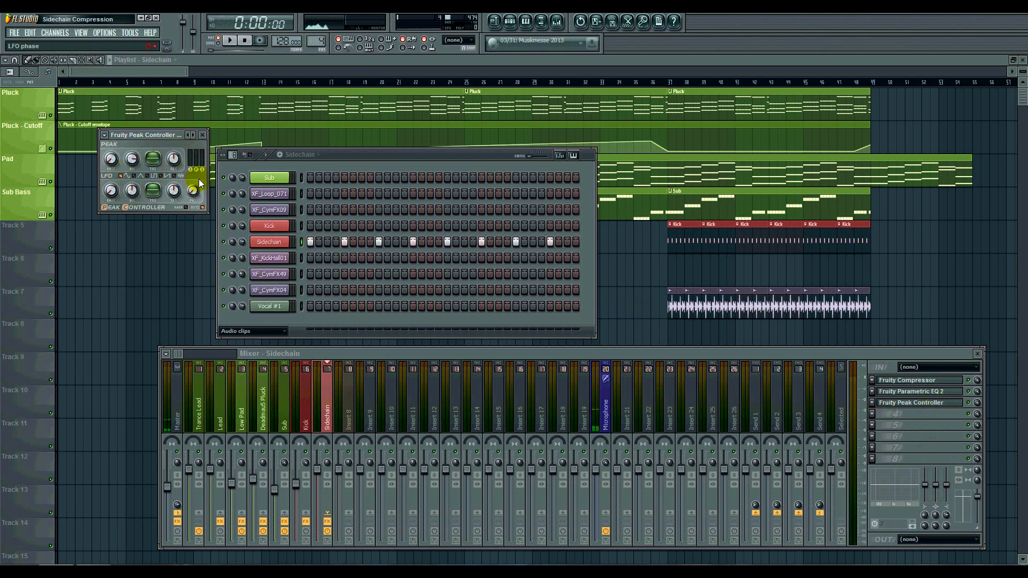
Watch the Fruity Peak Controller's output meters during playback of the pattern and close the plugin window
key("space")
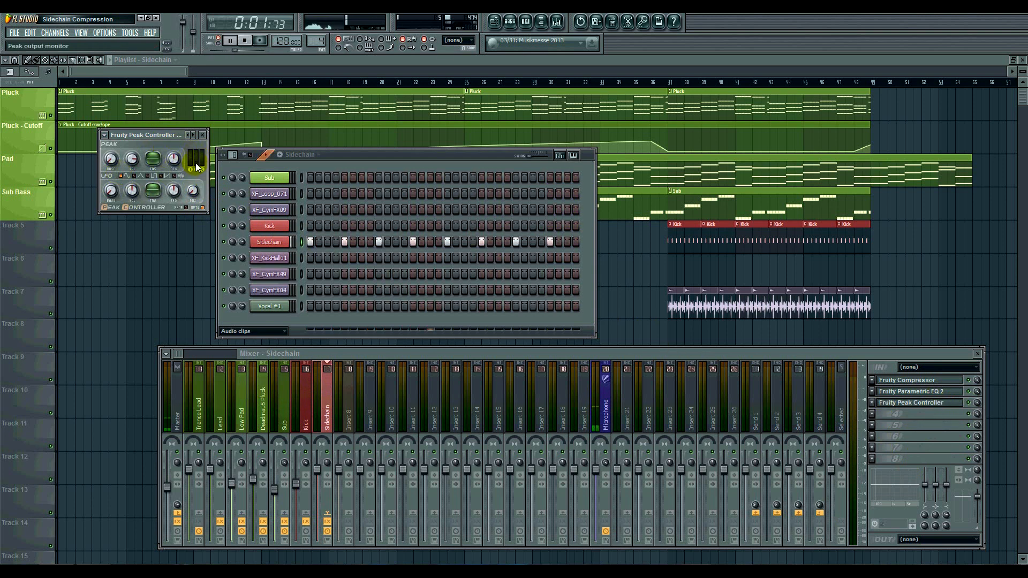
left_click_drag(195, 161, 334, 193)
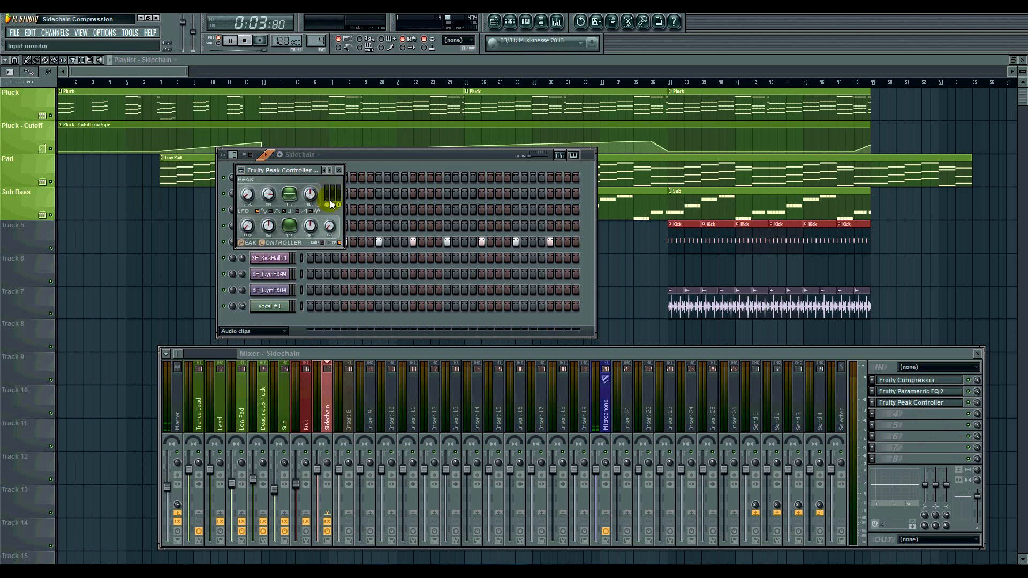
key("space")
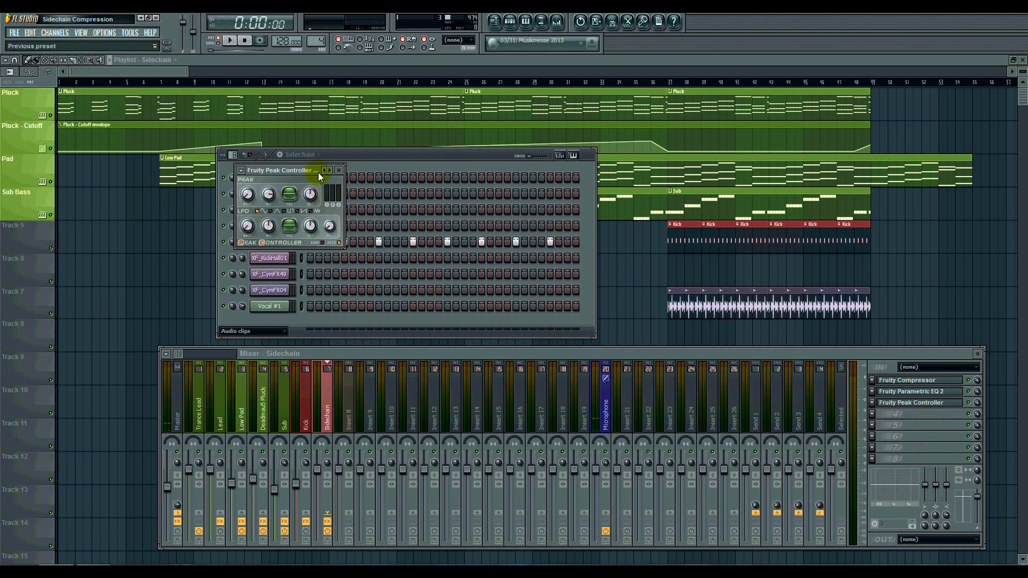
left_click_drag(288, 169, 673, 175)
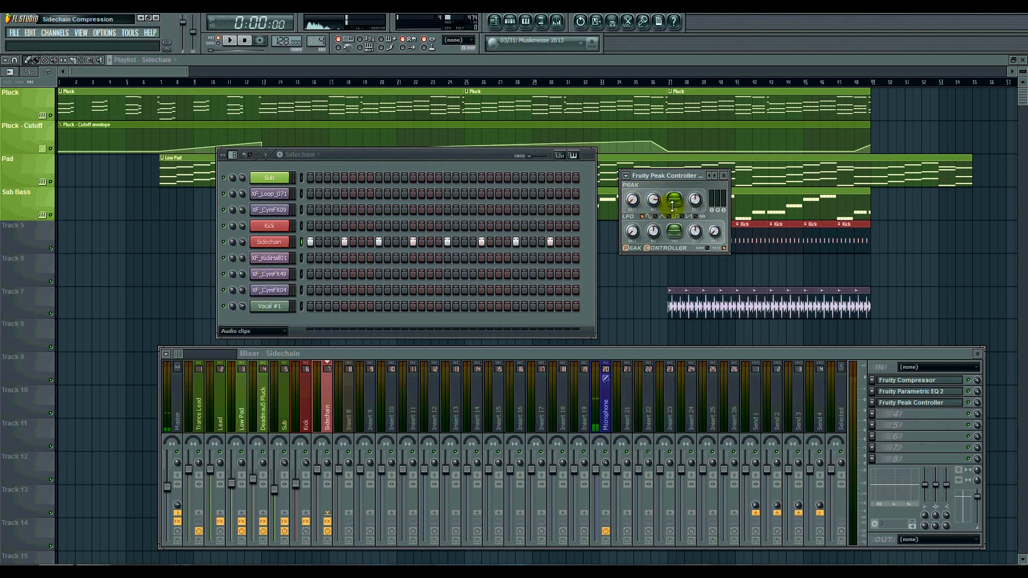
left_click(724, 176)
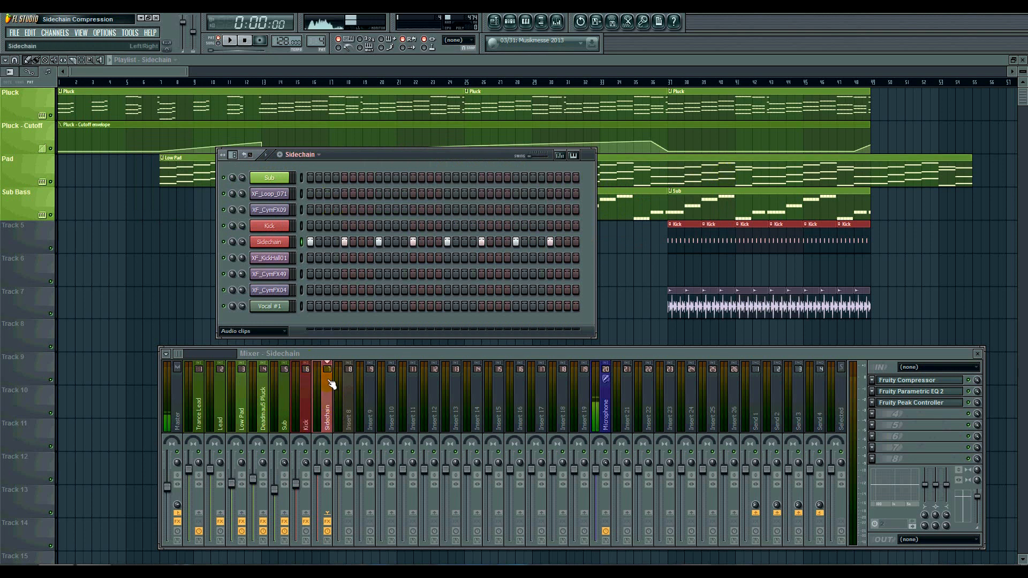
Place six Sidechain clips on Track 5 from bar 7 to bar 19 and audition them with the Pluck in song mode
left_click(61, 85)
key("space")
left_click(170, 235)
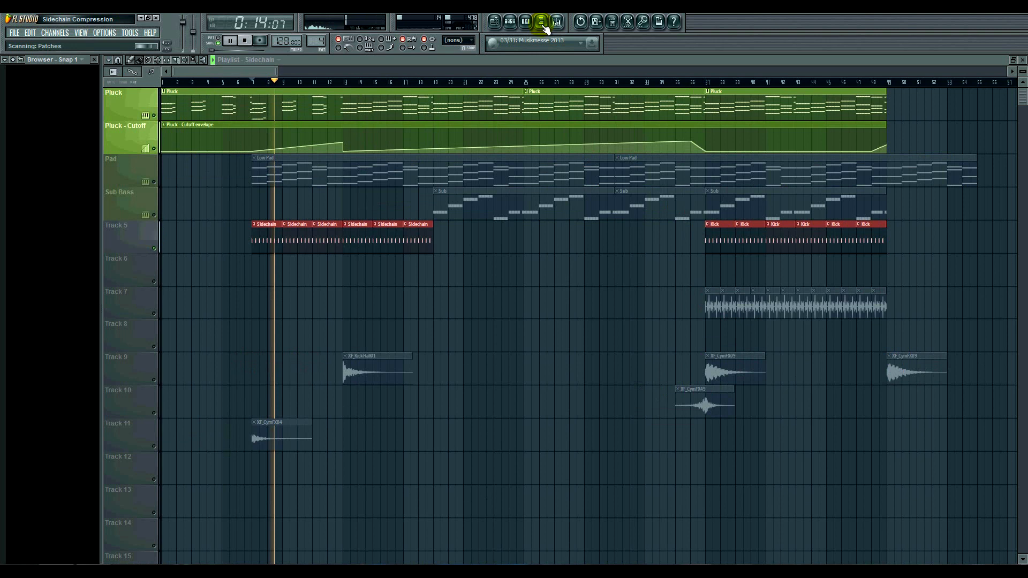
left_click(543, 24)
key("space")
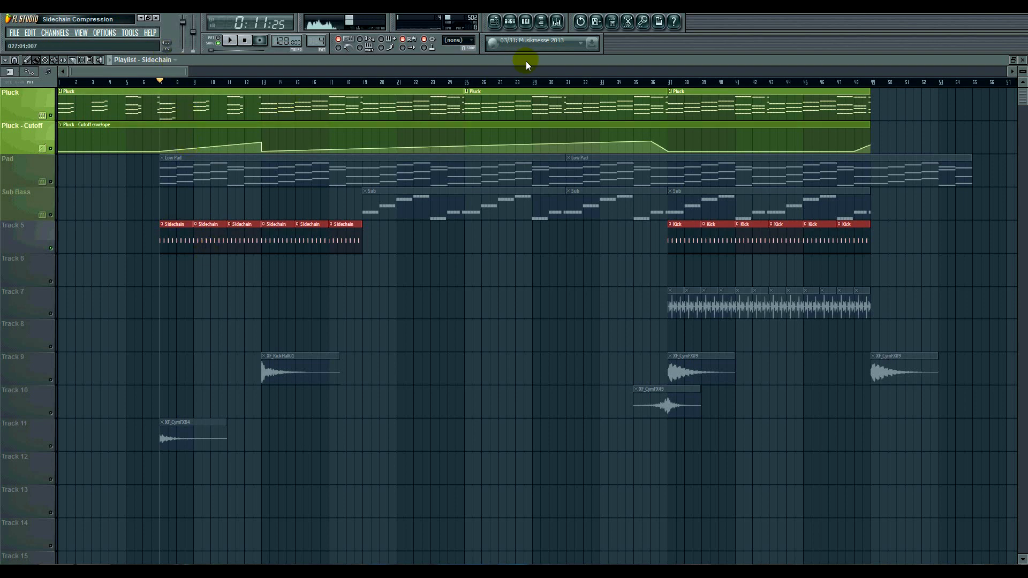
Show the mixer higher up over the playlist and open the Deadmau5 Pluck track's Fruity Parametric EQ 2
left_click(556, 22)
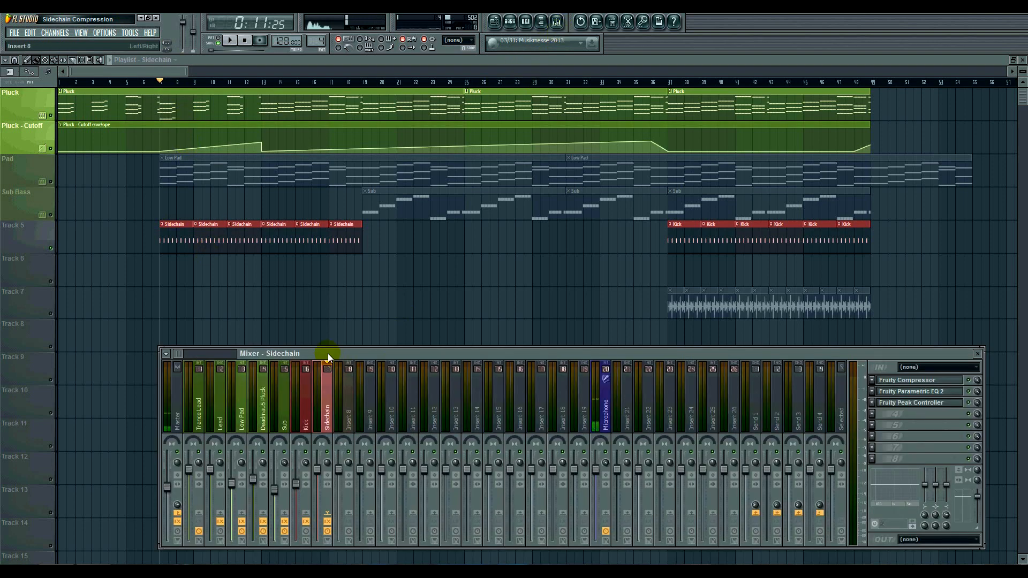
left_click_drag(328, 354, 252, 269)
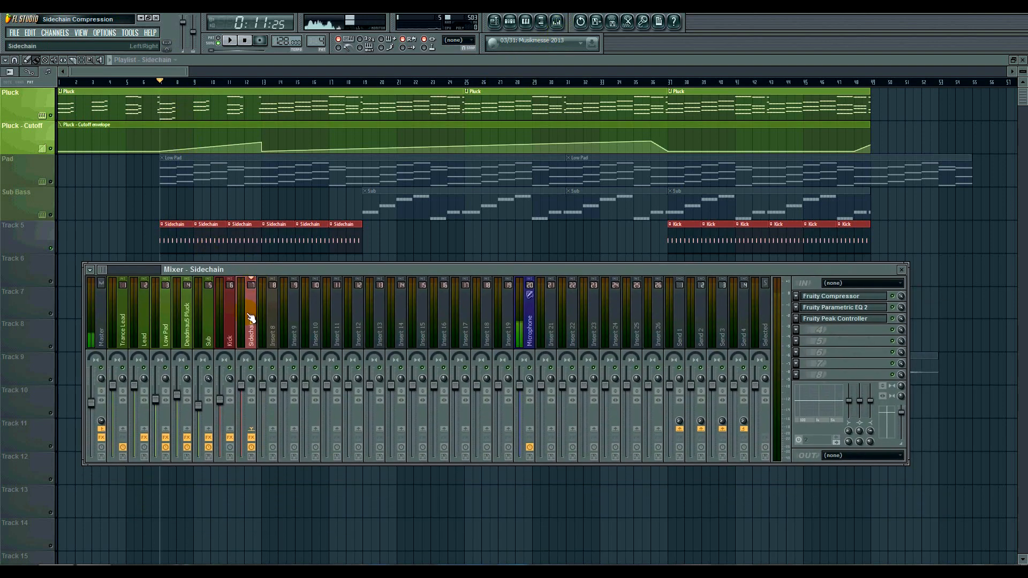
left_click(164, 342)
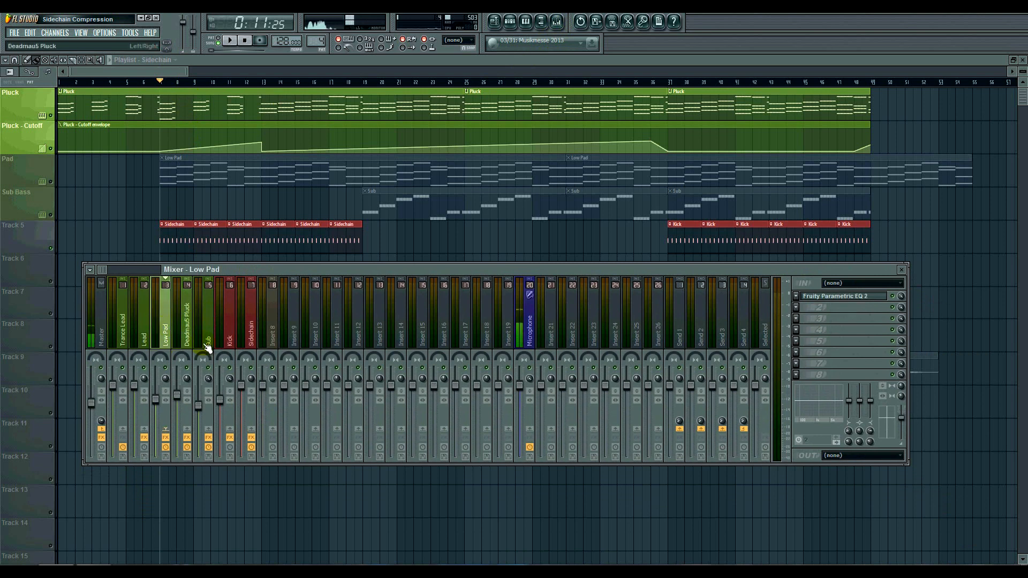
left_click(178, 396)
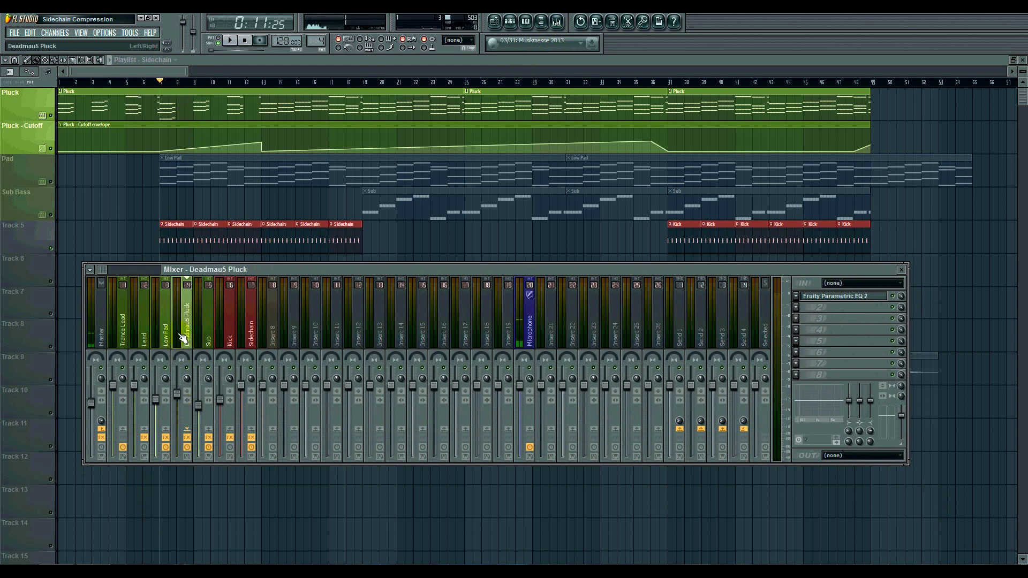
left_click_drag(180, 396, 179, 395)
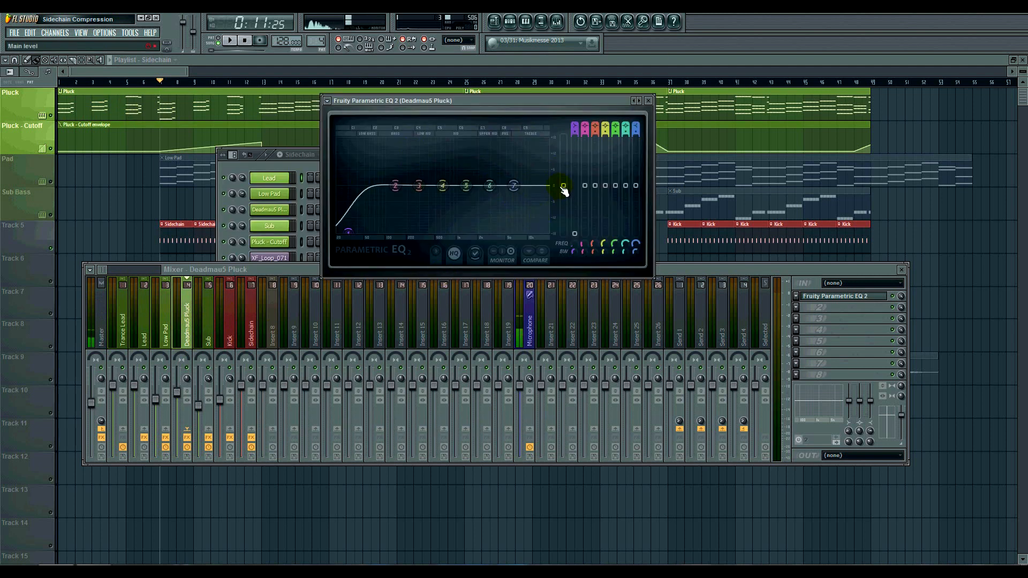
Link the Pluck EQ's main level to the internal controller Peak ctrl (Sidechain) - Peak with the Inverted mapping formula
right_click(566, 190)
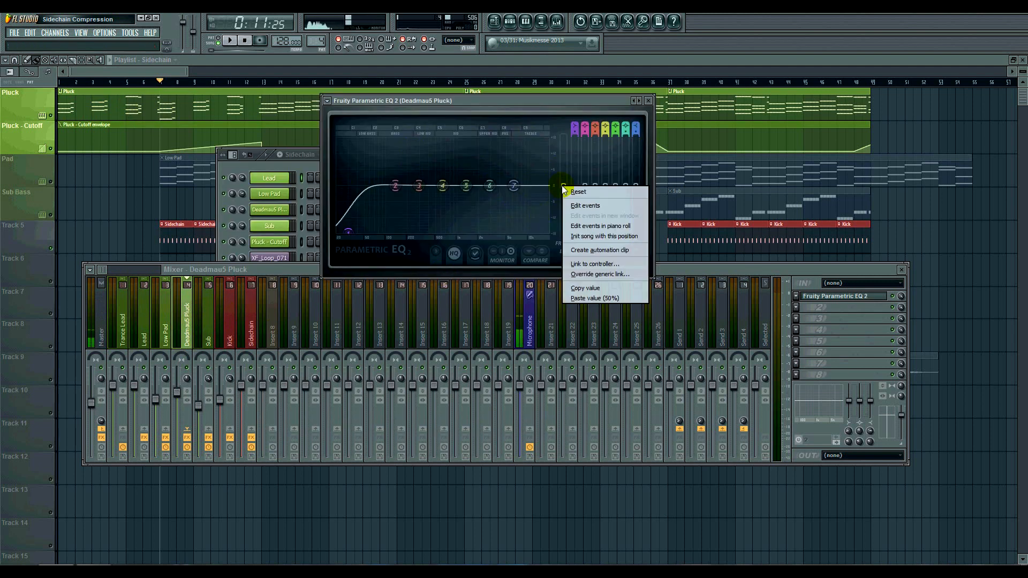
left_click(592, 261)
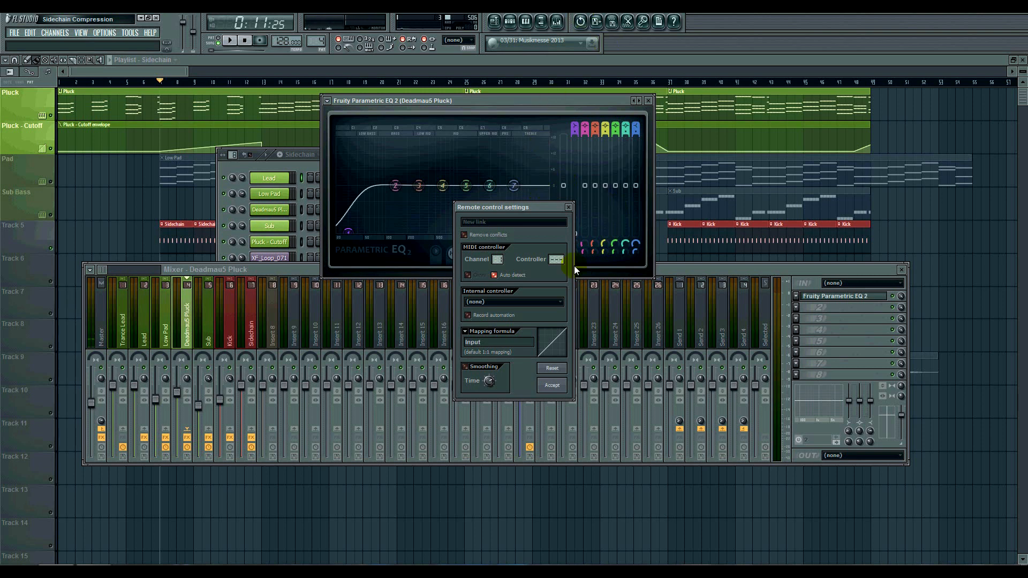
left_click(493, 303)
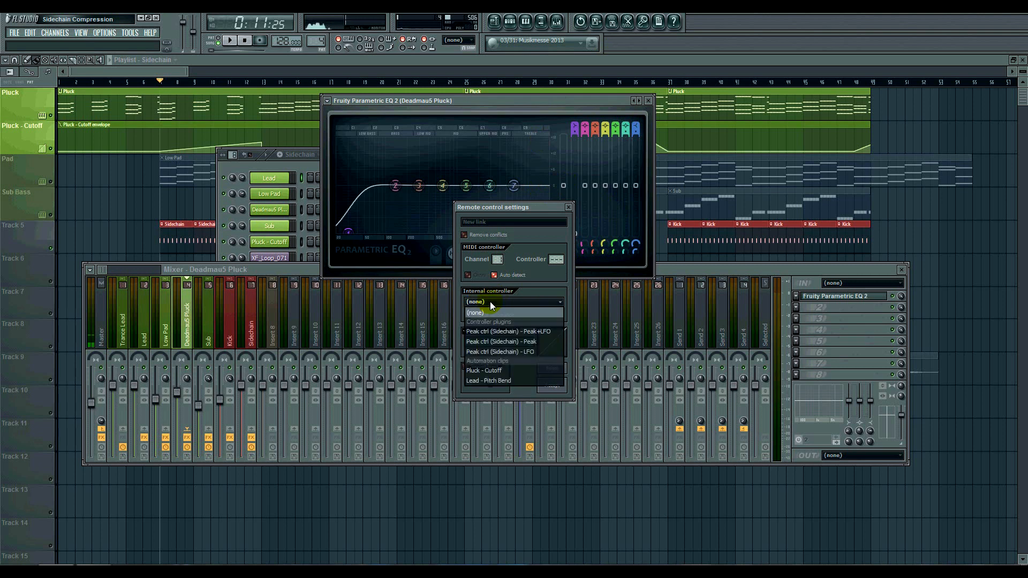
left_click(526, 342)
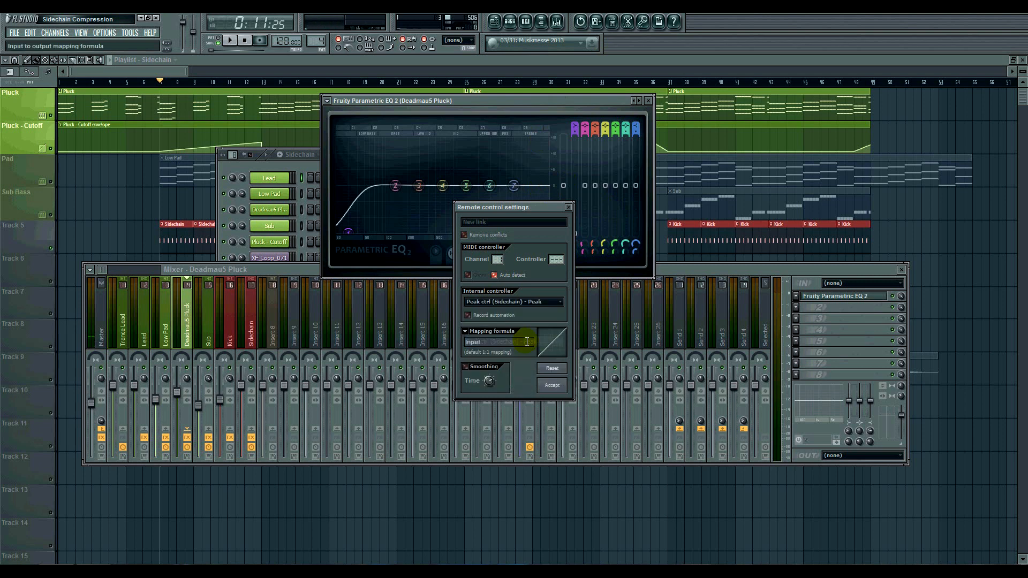
left_click(470, 333)
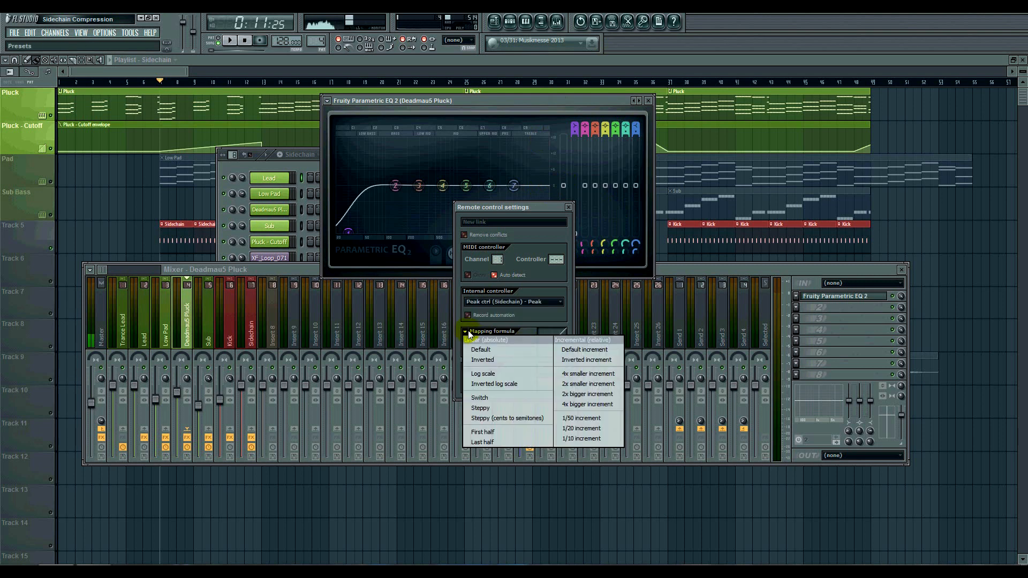
left_click(507, 330)
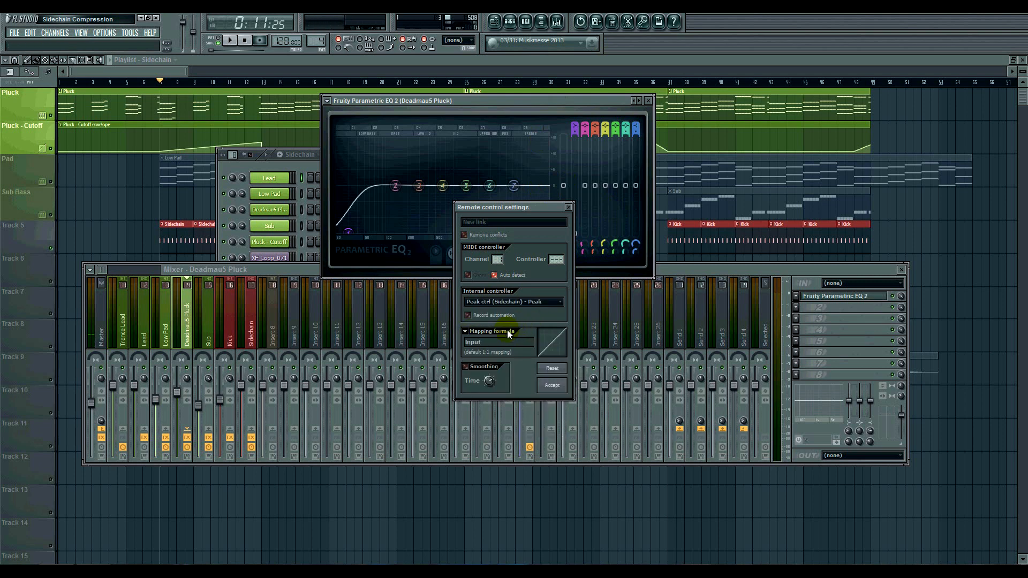
left_click(471, 335)
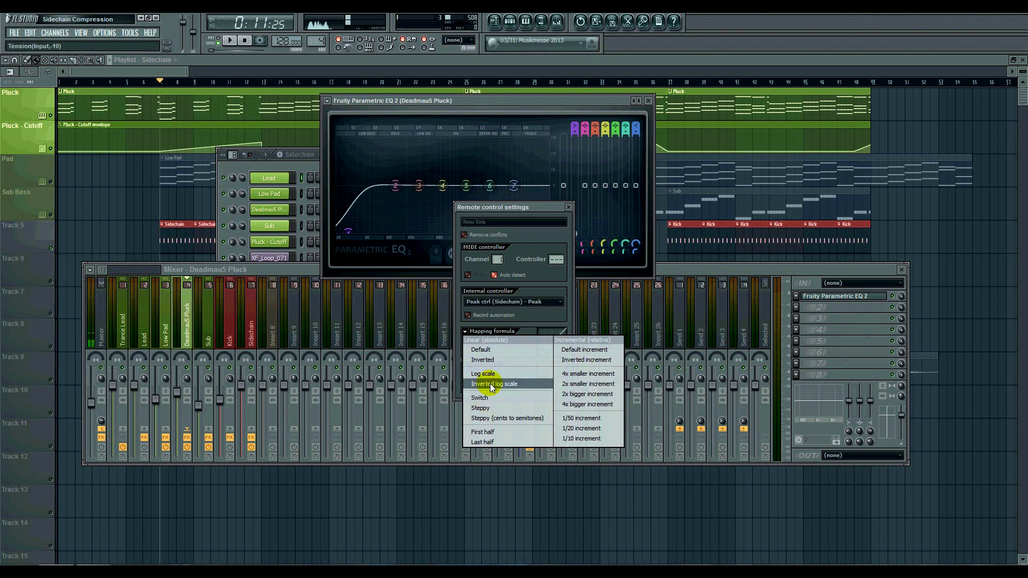
left_click(481, 360)
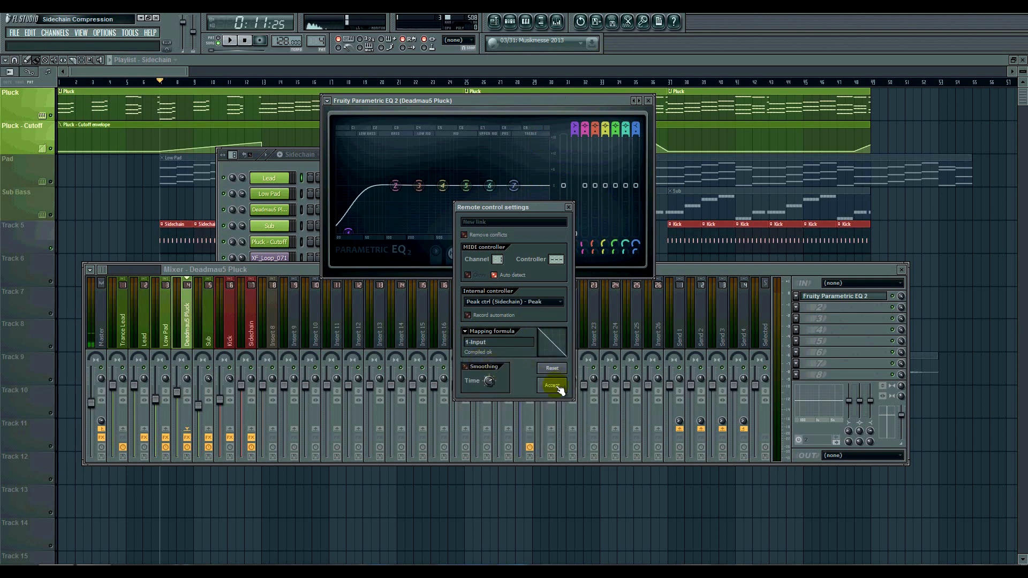
left_click(553, 386)
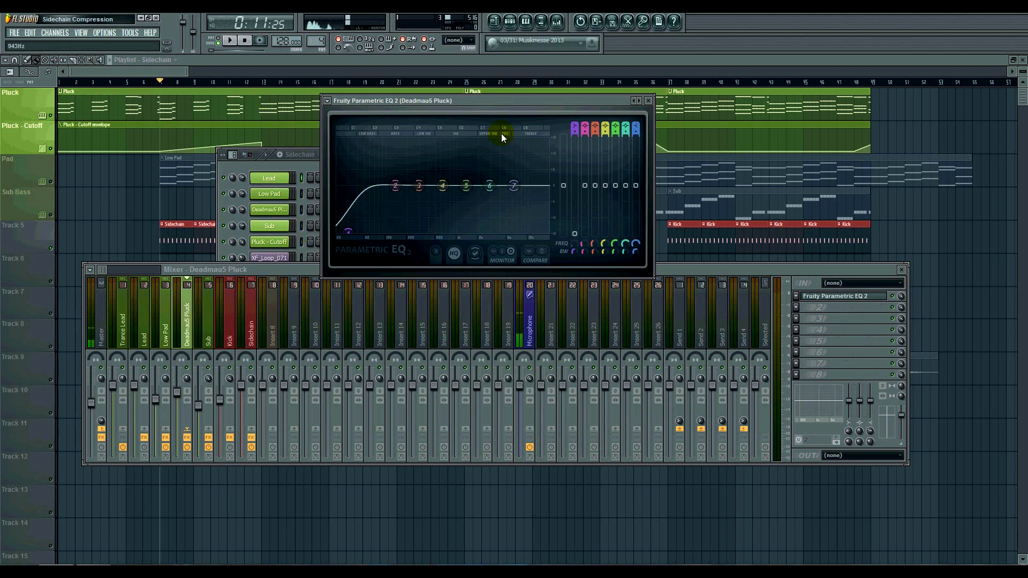
Open the Sidechain track's Fruity Peak Controller and adjust its peak base level until the Pluck EQ's main level sits at the centre
left_click(249, 338)
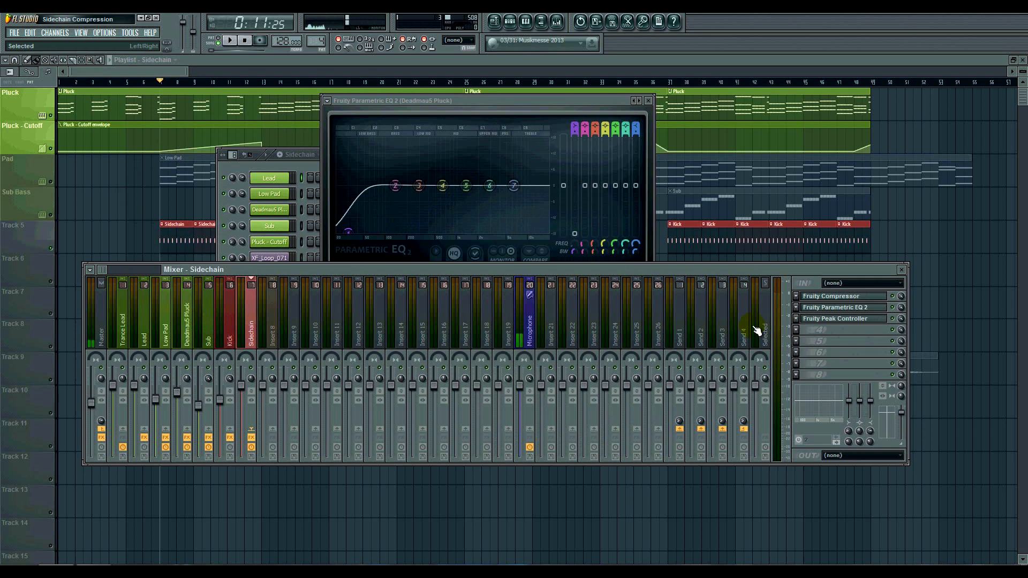
left_click(837, 319)
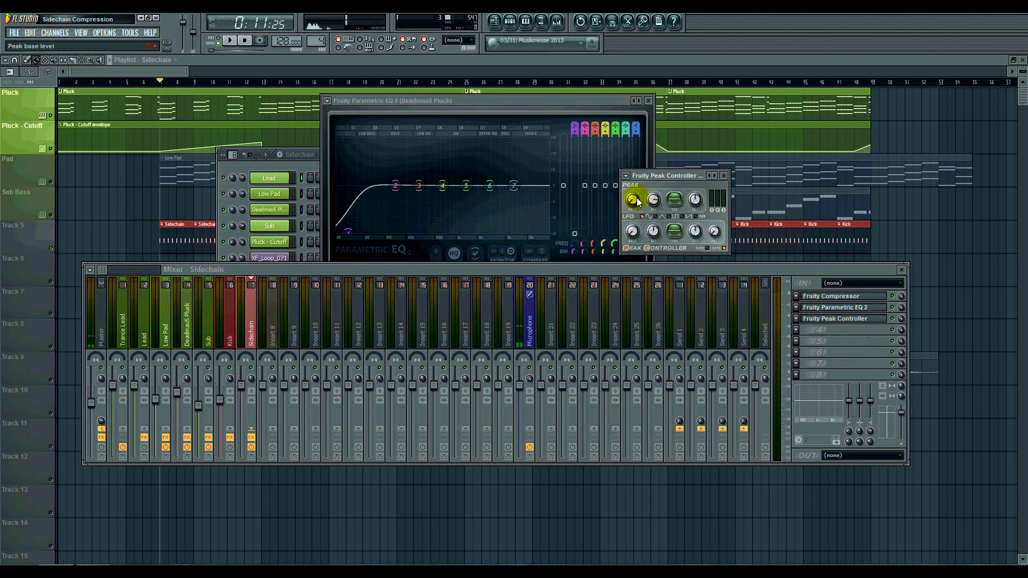
left_click_drag(633, 204, 633, 204)
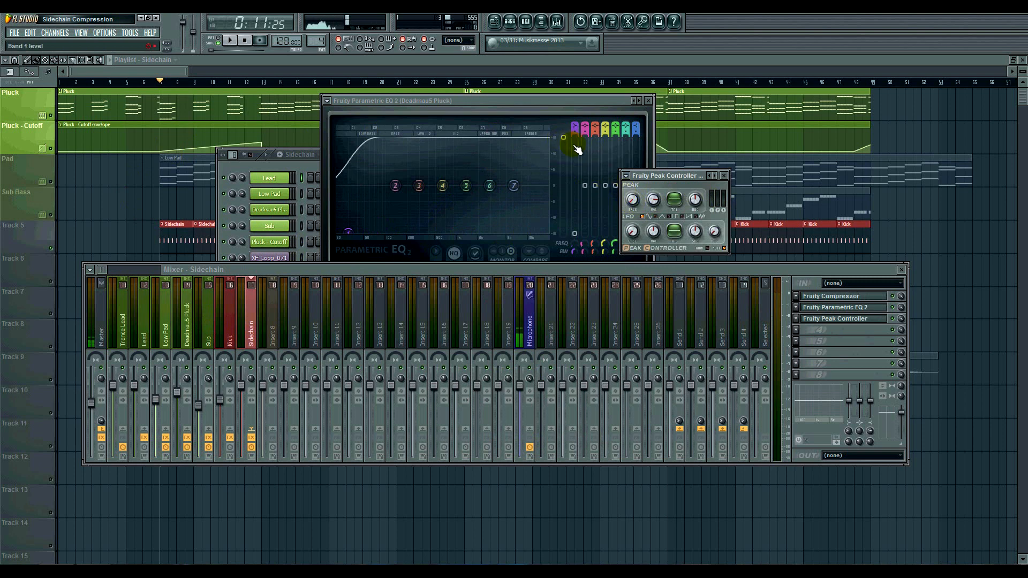
left_click_drag(633, 201, 632, 172)
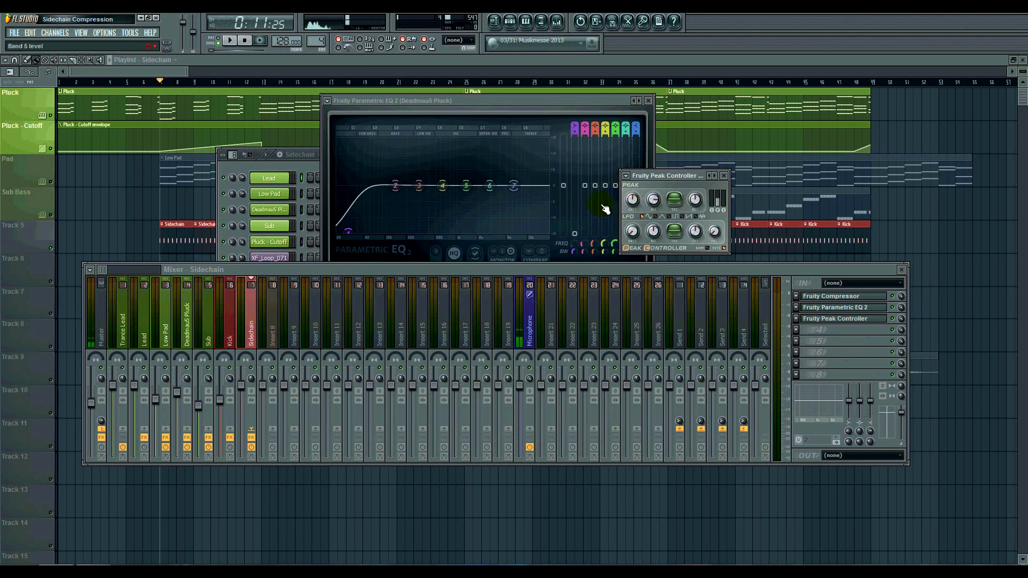
Copy the Pluck EQ's main level value and paste it as 50% onto the Peak Controller's base level
right_click(563, 190)
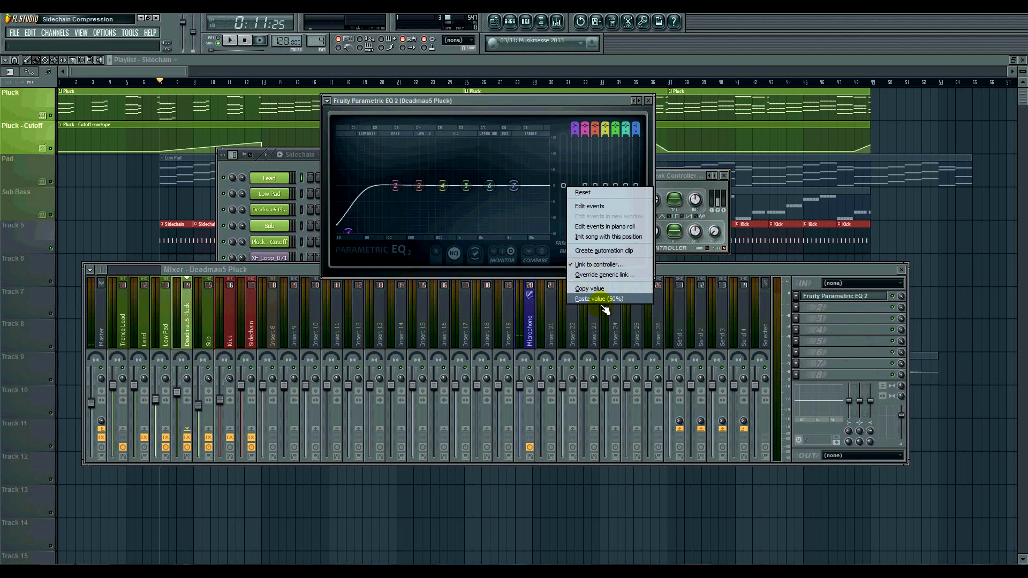
left_click(592, 288)
left_click(663, 184)
right_click(630, 196)
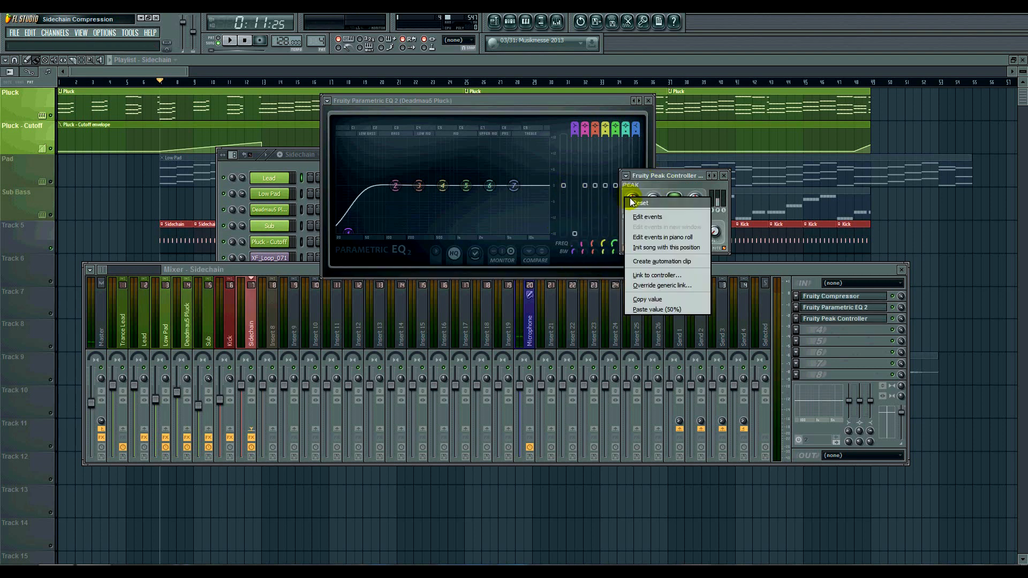
left_click(647, 308)
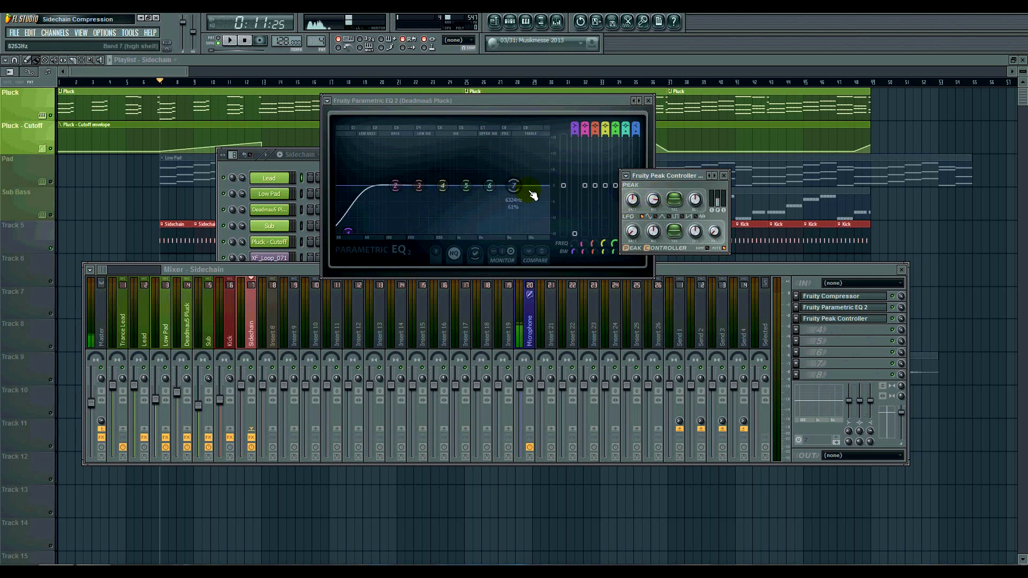
Reset the Pluck EQ's main level and bring the Fruity Peak Controller window in front of the EQ
mouse_move(565, 190)
left_mouse_down()
mouse_move(563, 233)
mouse_move(563, 186)
left_mouse_up()
right_click(564, 186)
left_click(582, 194)
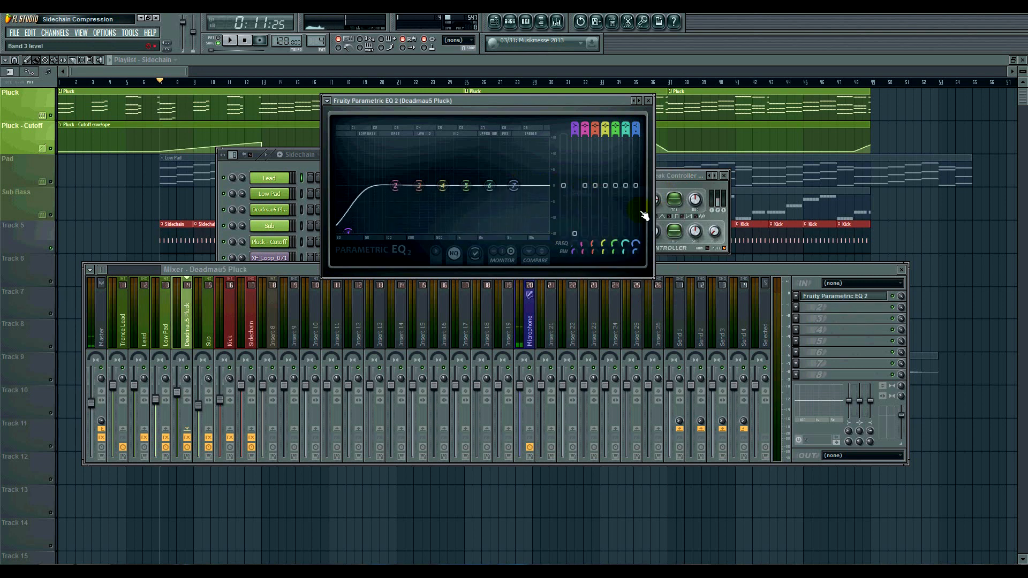
left_click(668, 177)
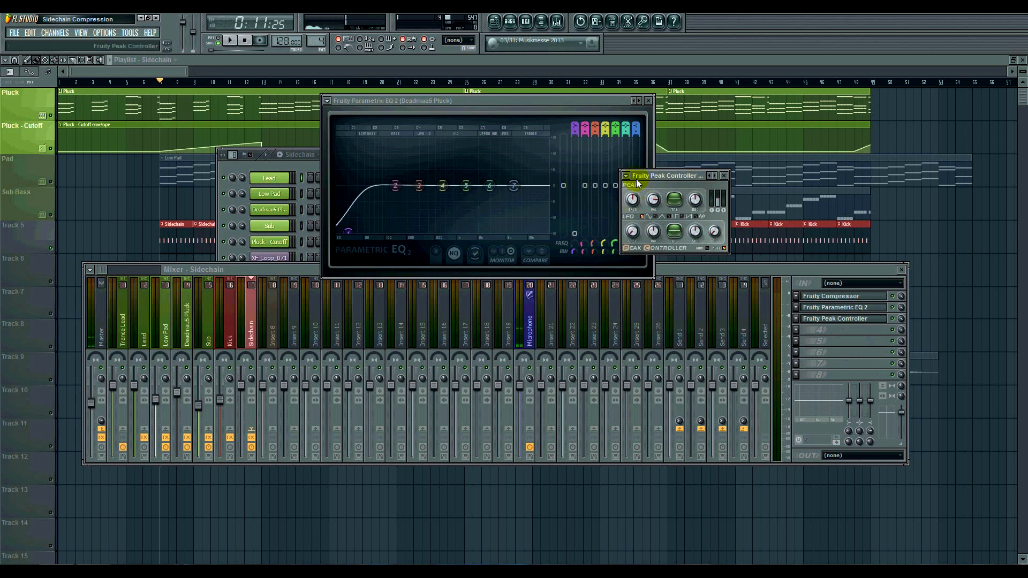
left_click_drag(636, 178, 641, 179)
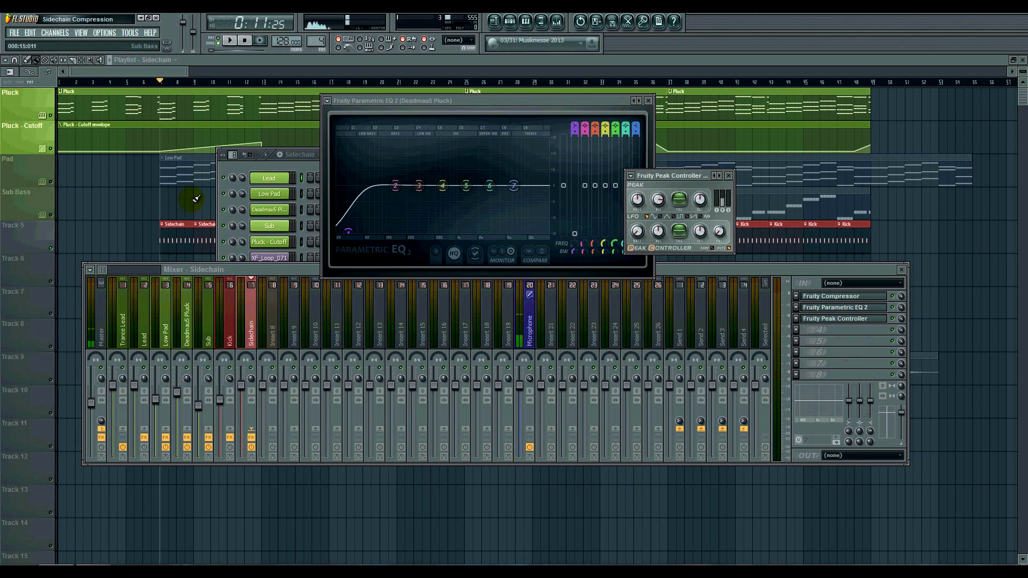
Close the open windows and play the Pluck with the Sidechain clips on Track 5 active, muted, and active again from bar 13
key("F12")
key("space")
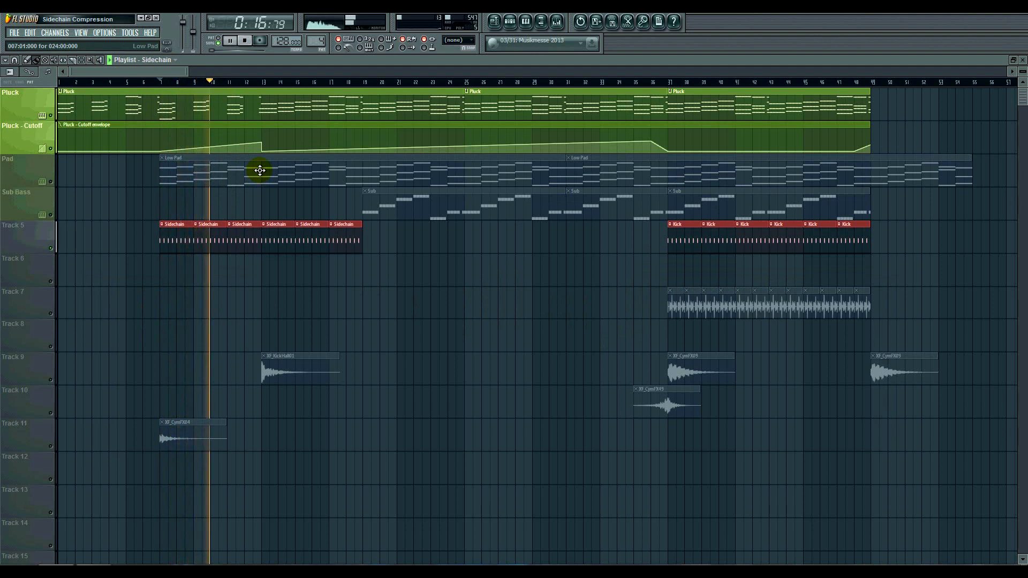
left_click(56, 247)
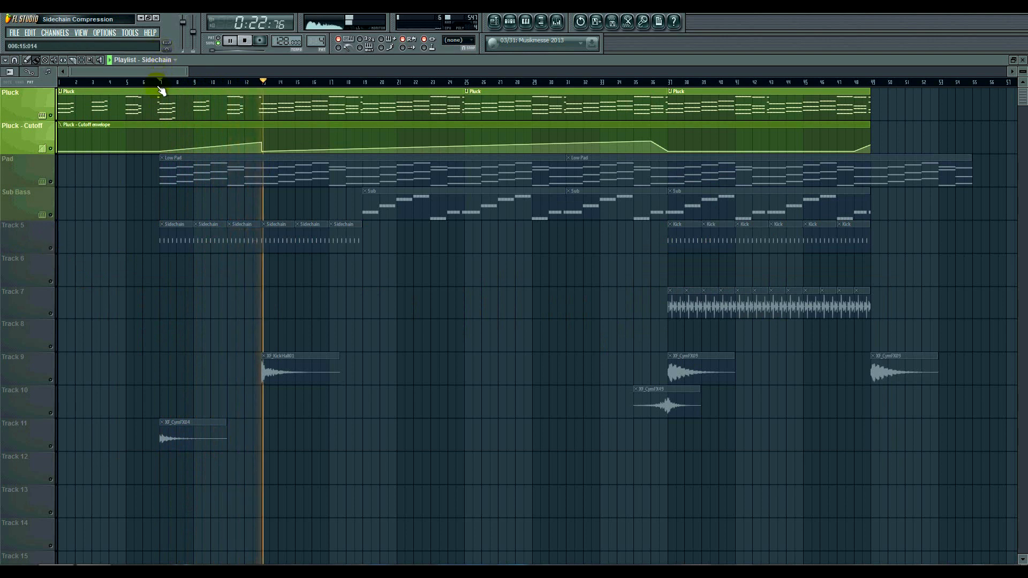
key("space")
left_click(261, 83)
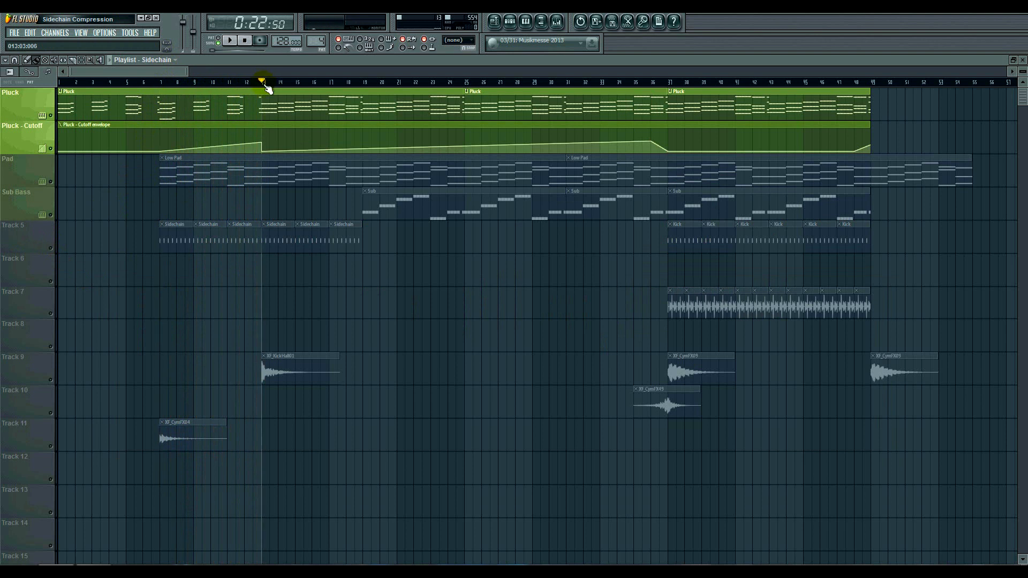
left_click(56, 248)
key("space")
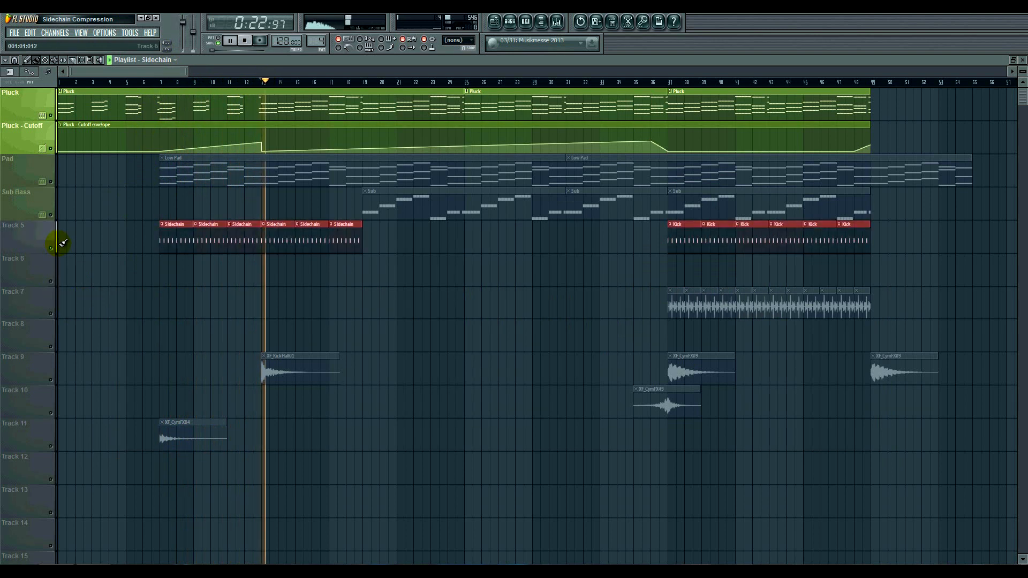
key("space")
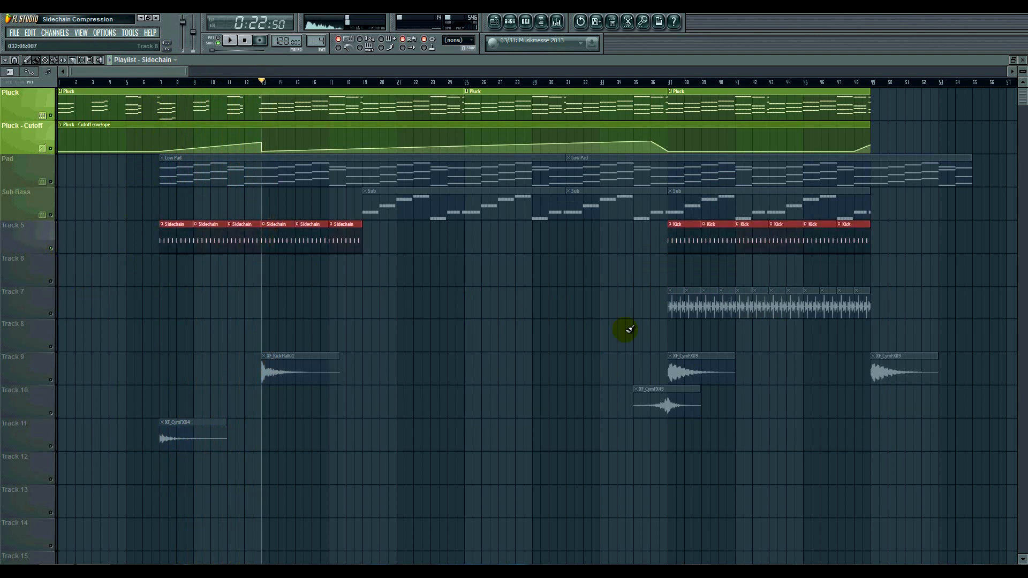
Place three Kick clips on Track 6 from bar 13 to bar 18, unmute that track and play
left_click(691, 242)
left_click_drag(265, 271, 343, 270)
key("space")
key("space")
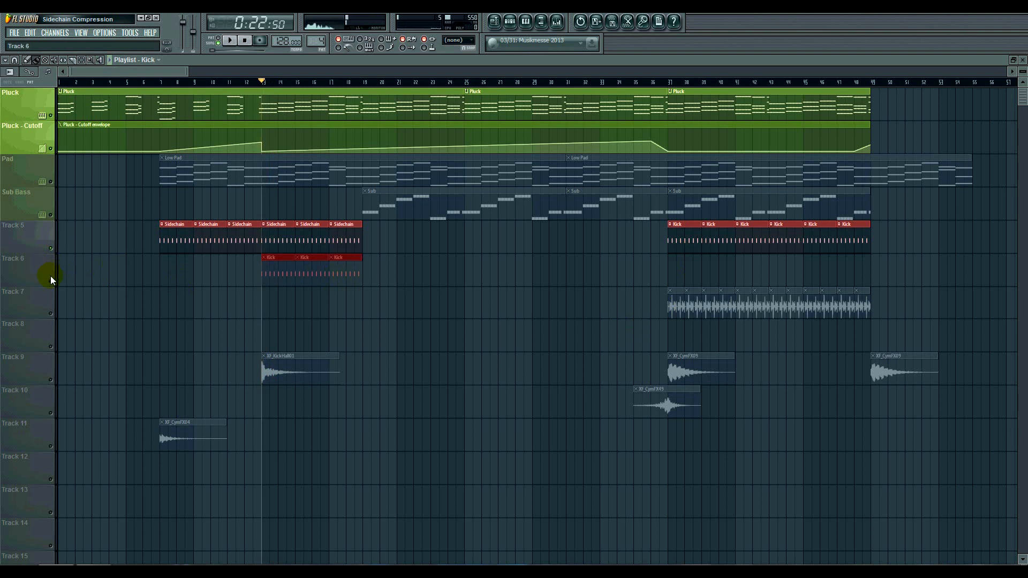
key("space")
left_click(51, 281)
Remove the three Kick clips from Track 6 and play the Pluck with only the Sidechain clips
right_click(273, 277)
right_click(312, 273)
right_click(345, 269)
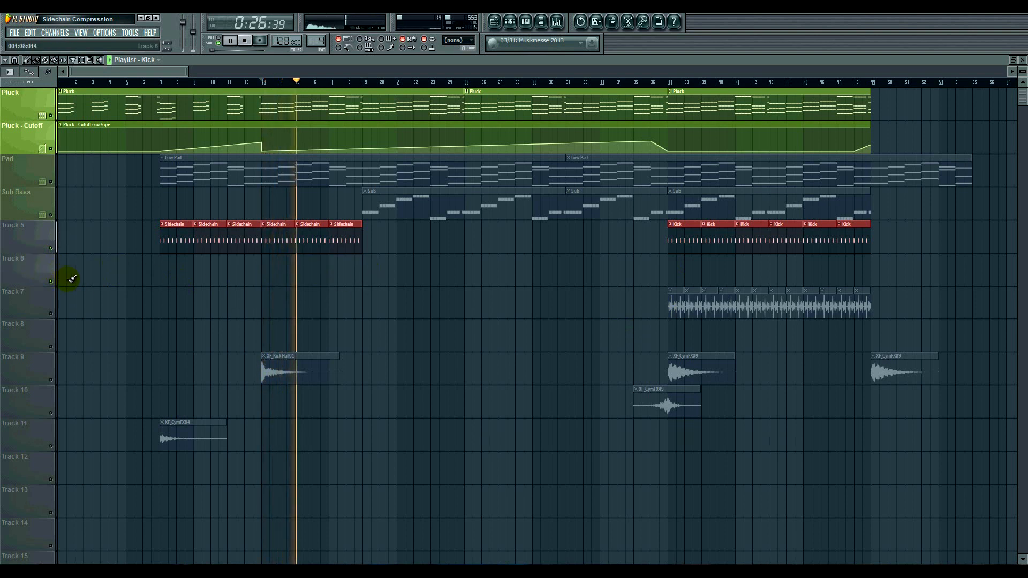
key("space")
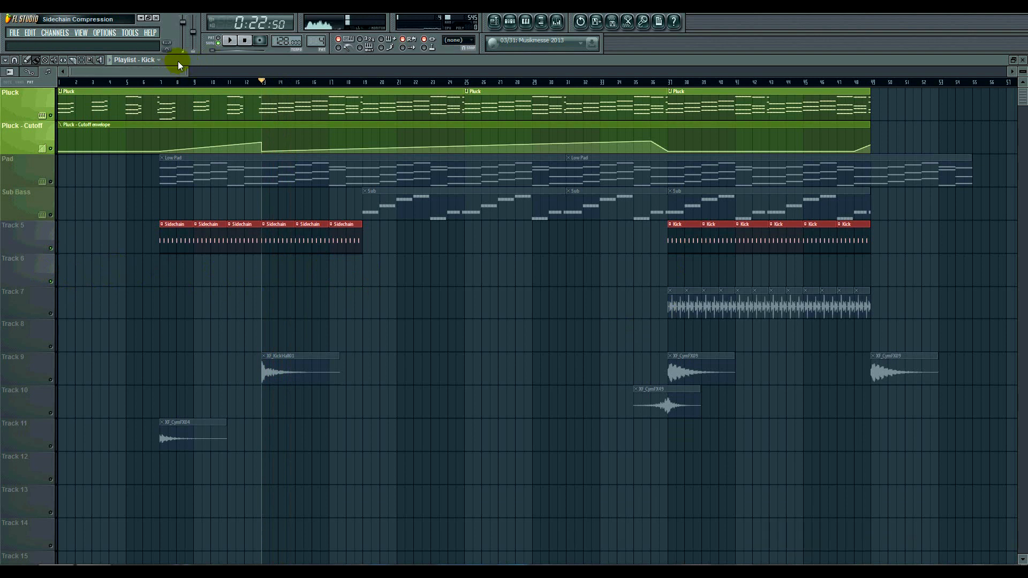
key("space")
key("space")
Unmute the Pad track, mute the Pluck track, and open the Low Pad mixer track's Fruity Parametric EQ 2
left_click(37, 181)
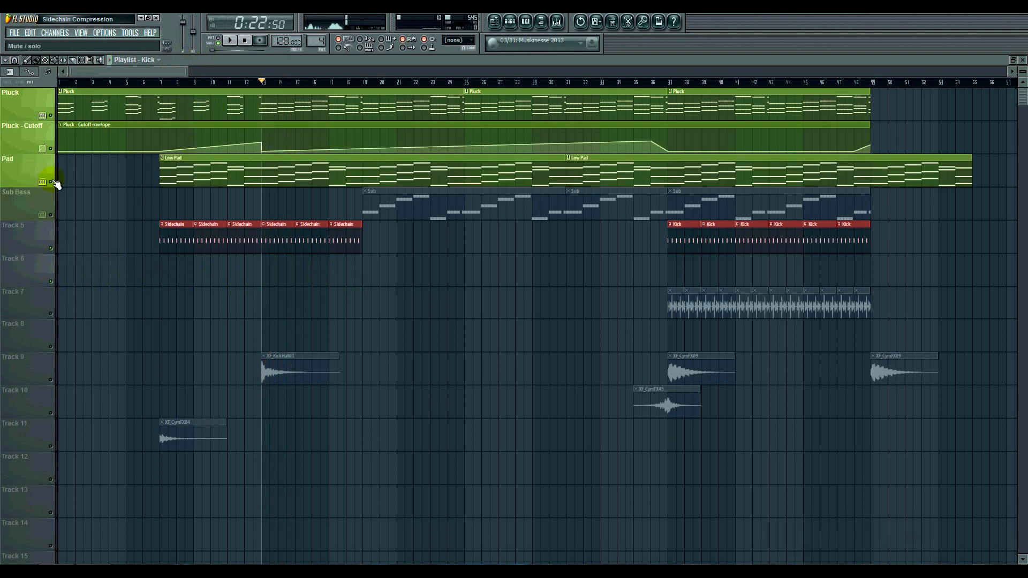
left_click(51, 116)
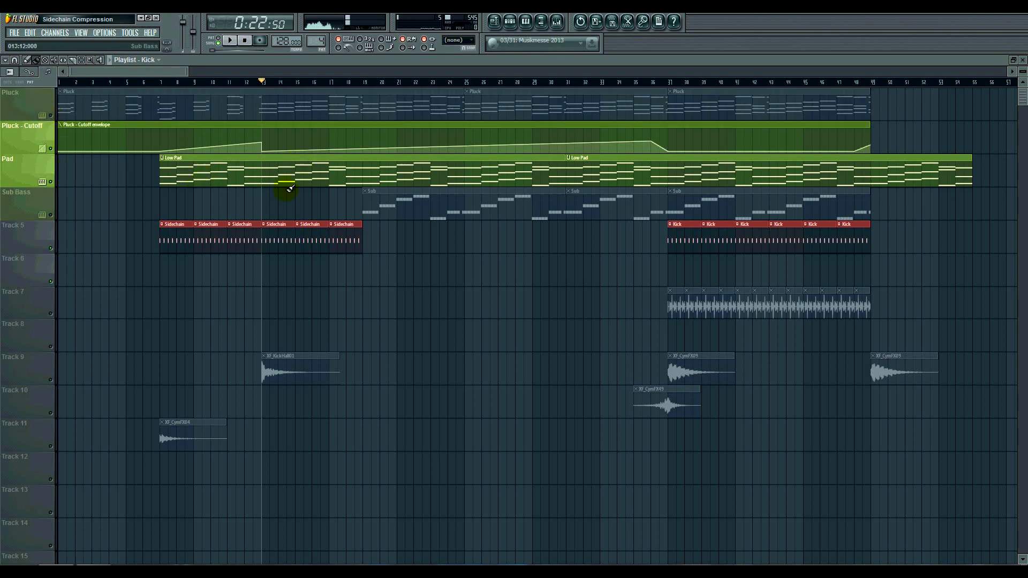
left_click(557, 21)
left_click(161, 337)
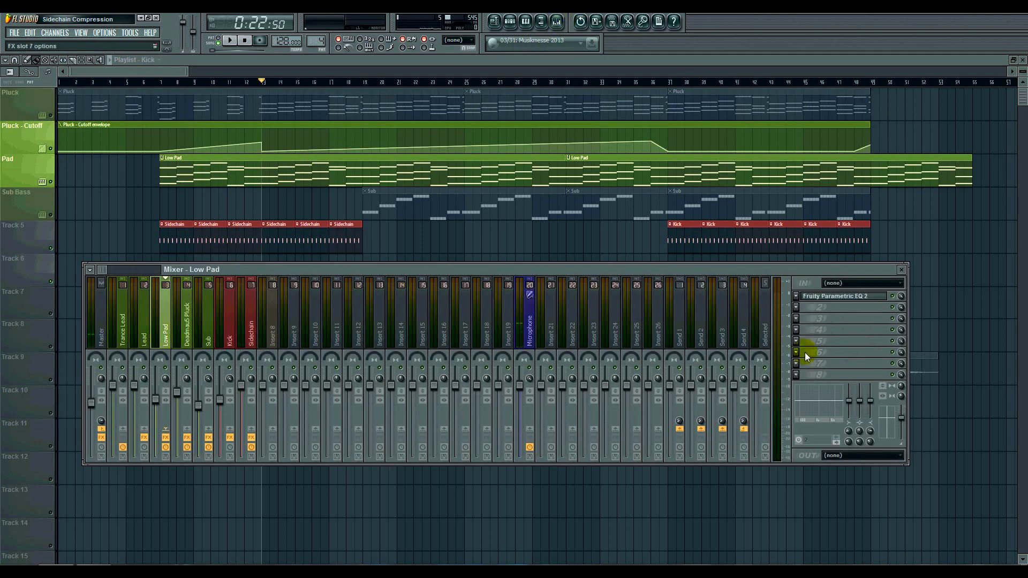
left_click(832, 296)
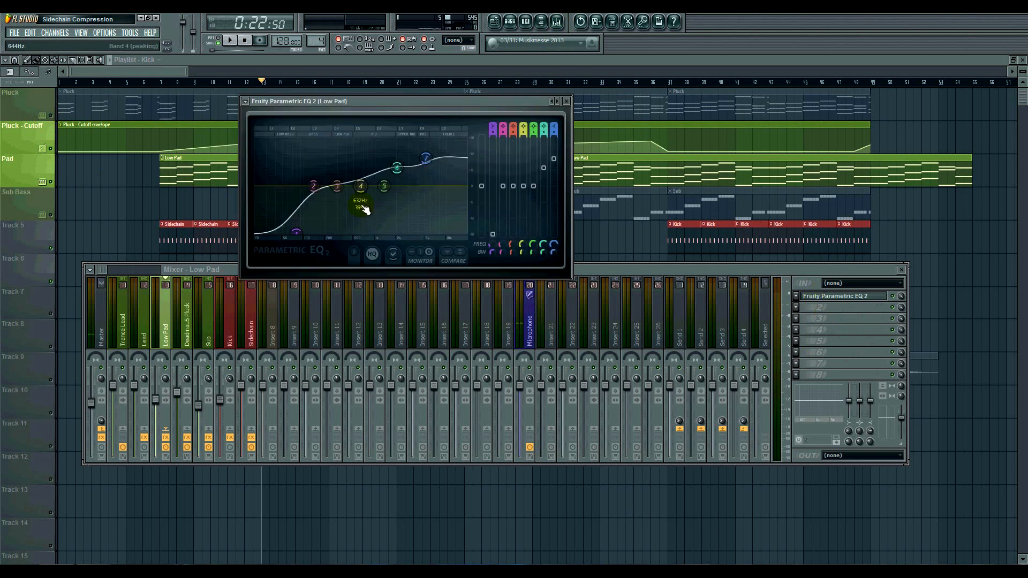
Link the Low Pad EQ's main level to the internal controller Peak ctrl (Sidechain) - Peak with the Inverted mapping formula
right_click(482, 187)
left_click(505, 265)
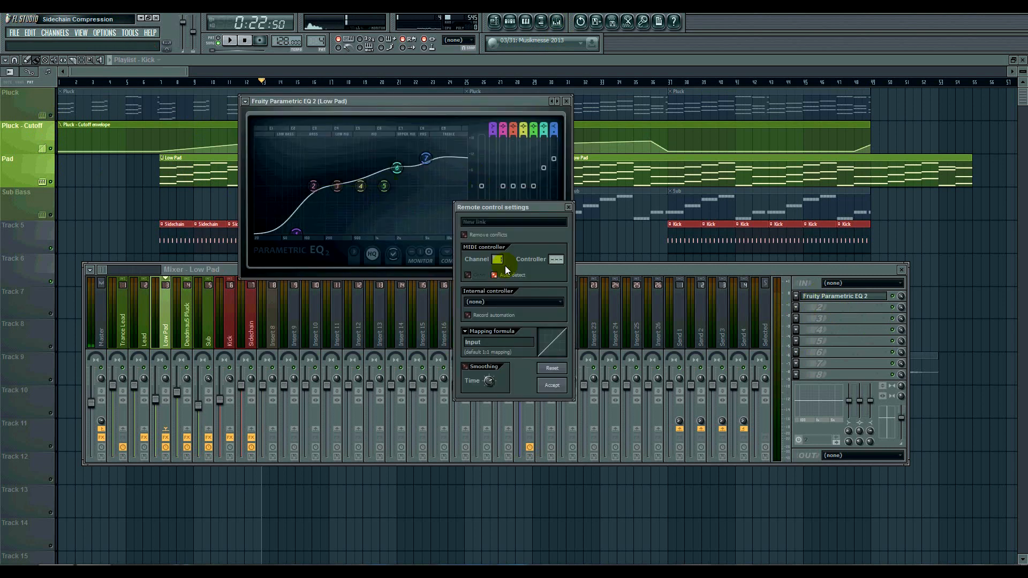
left_click(484, 302)
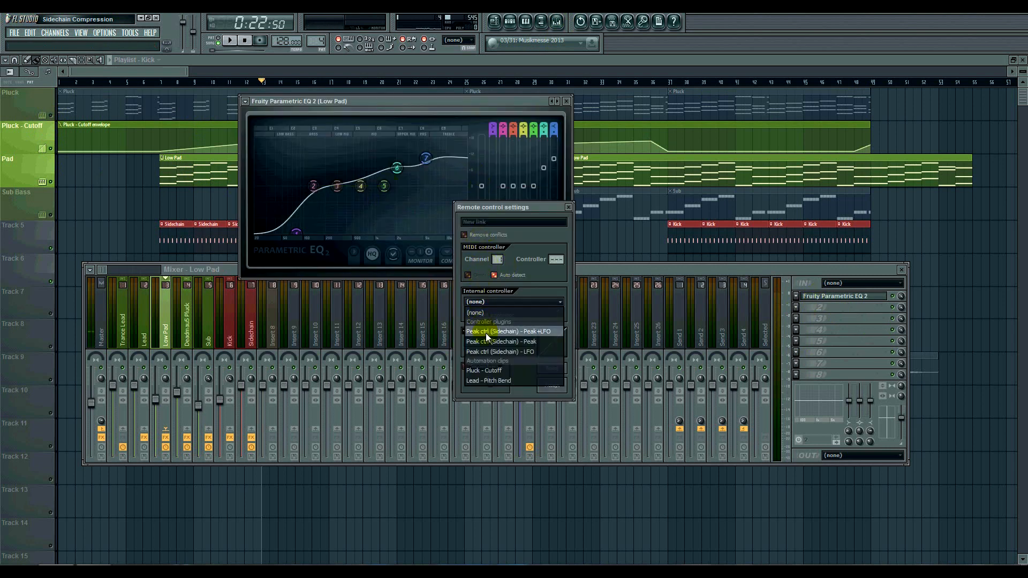
left_click(487, 342)
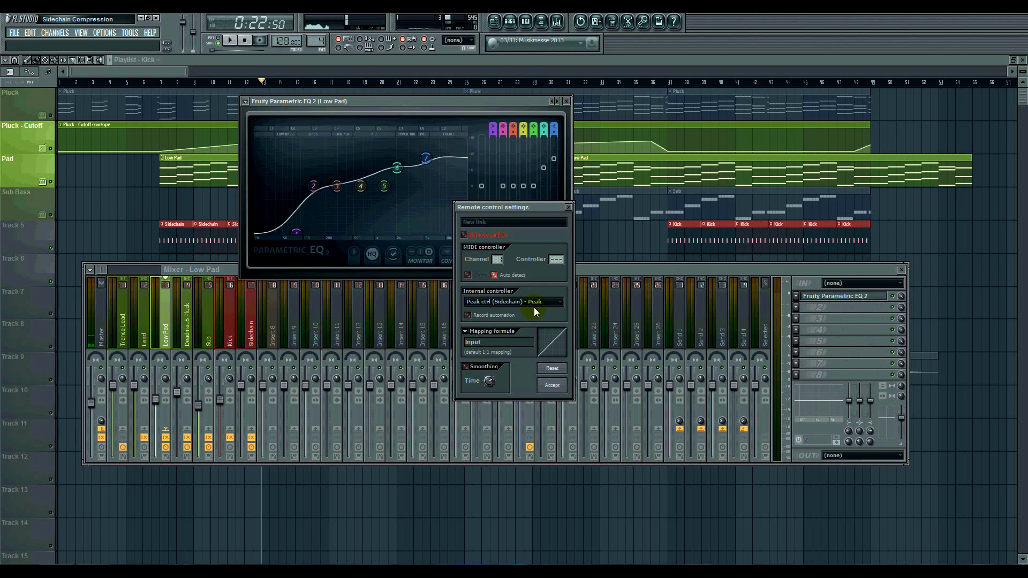
left_click(484, 302)
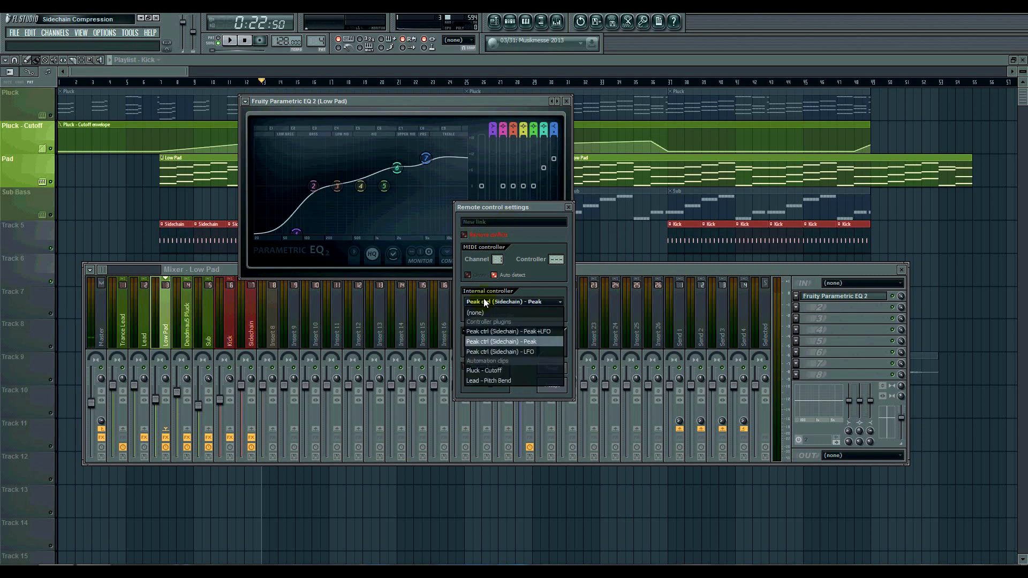
left_click(484, 339)
left_click(488, 332)
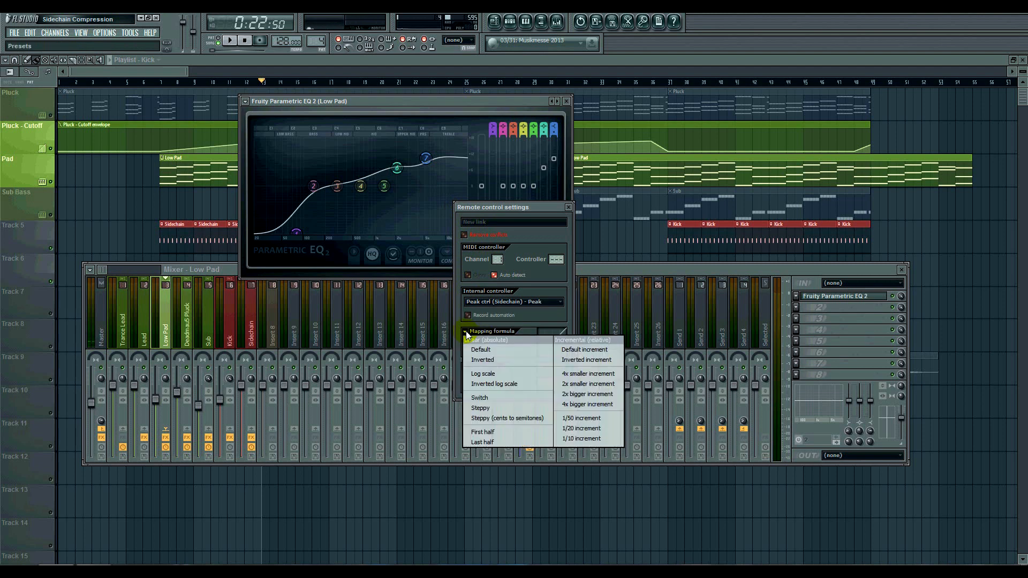
left_click(481, 360)
left_click(549, 389)
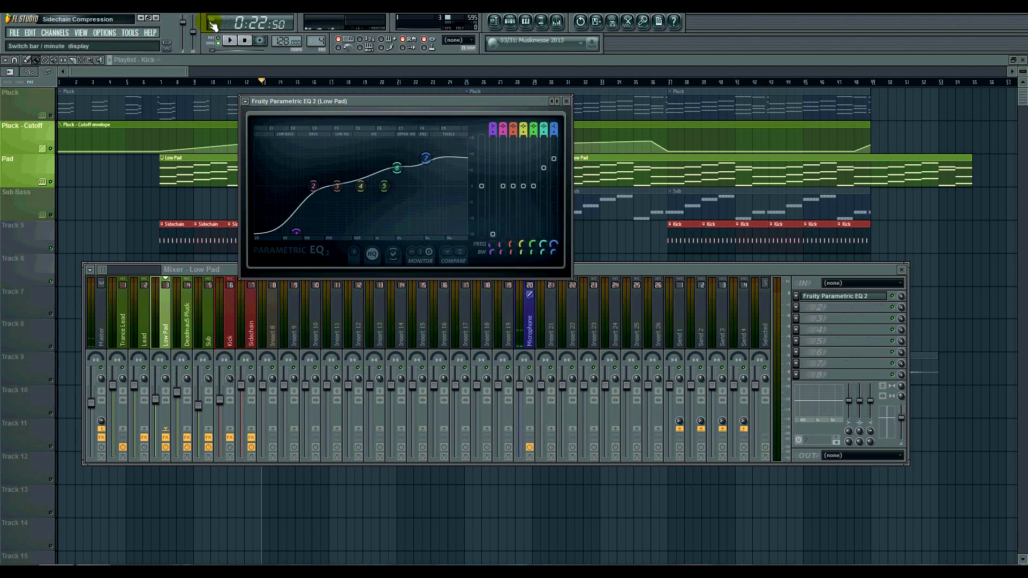
Play the sidechained Low Pad from bar 13 and unmute the Pluck track during playback
left_click_drag(140, 72, 142, 73)
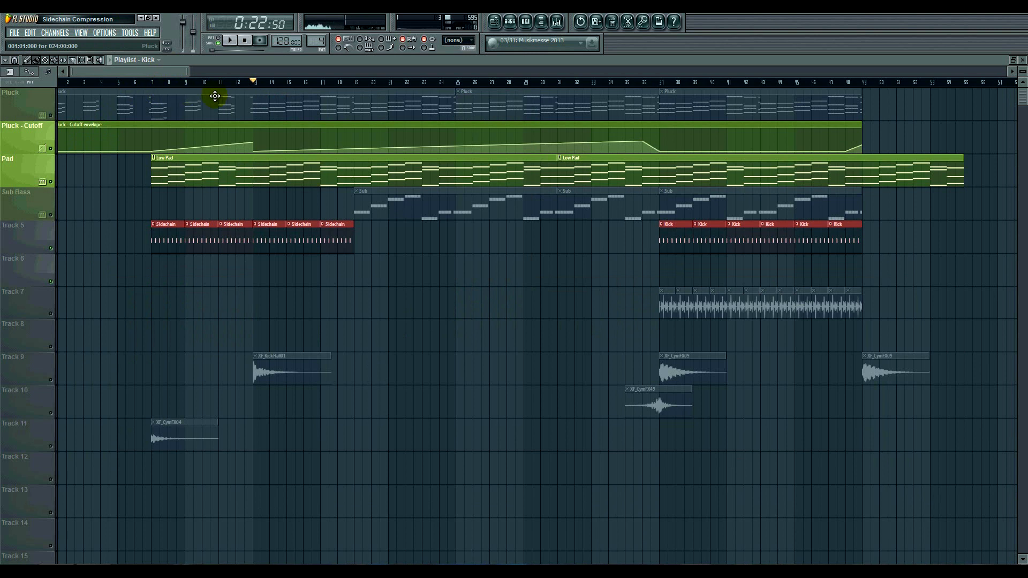
key("space")
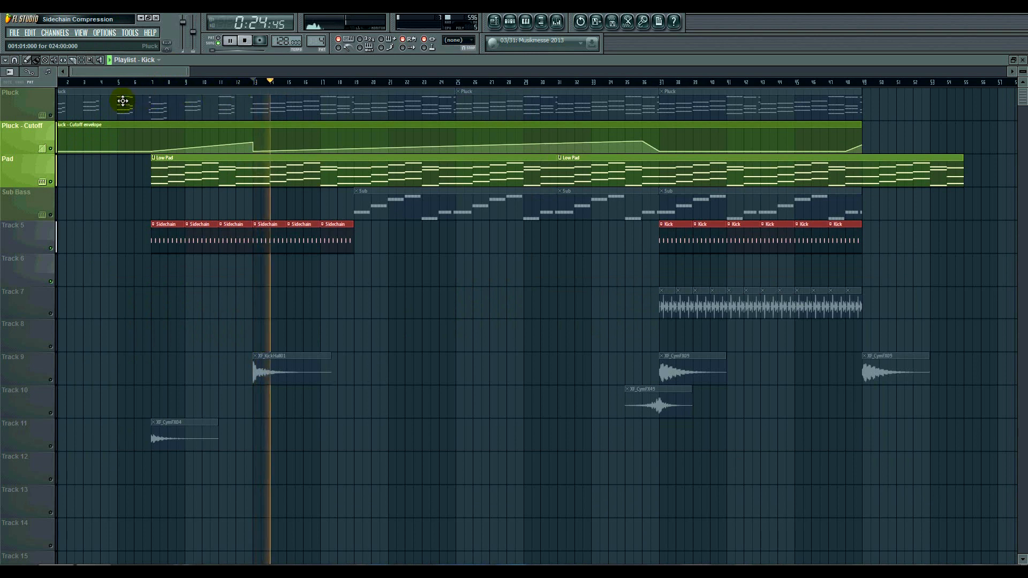
left_click(52, 115)
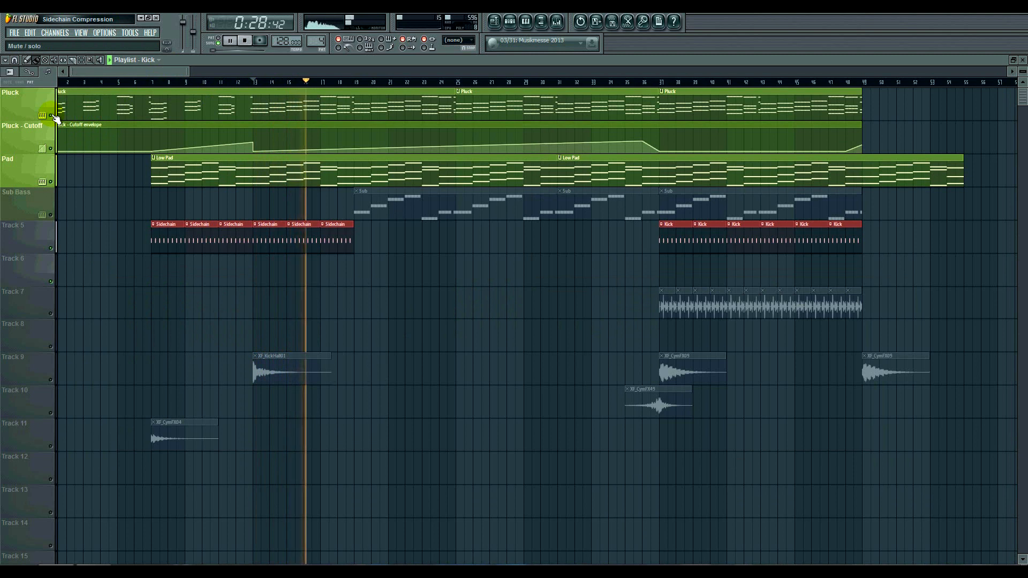
key("space")
Move the Sidechain clips to Track 6, repeat them through bar 48, and play Pluck and Pad from bar 13
left_click(350, 225)
left_click(358, 231)
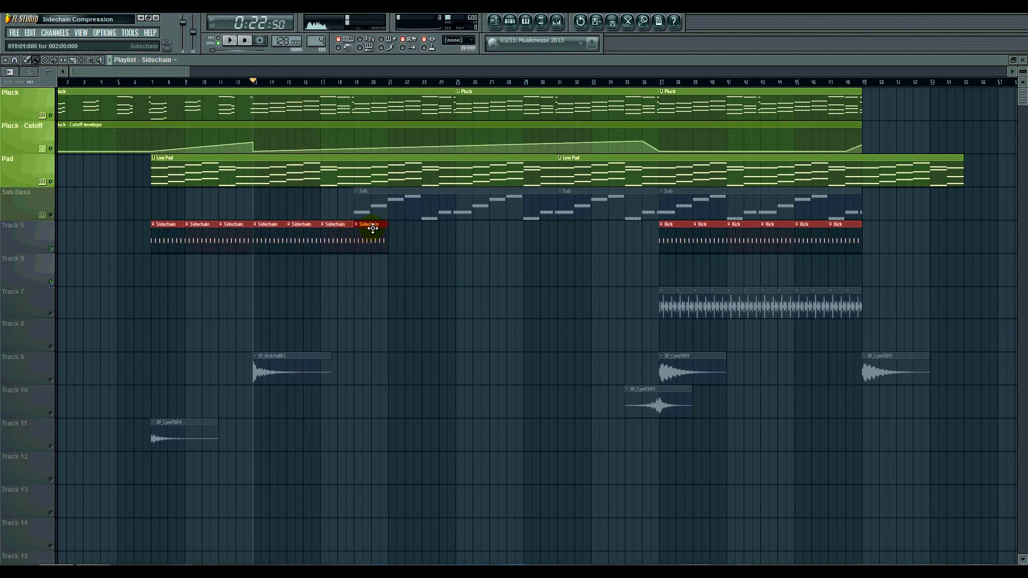
left_click_drag(388, 232, 150, 270)
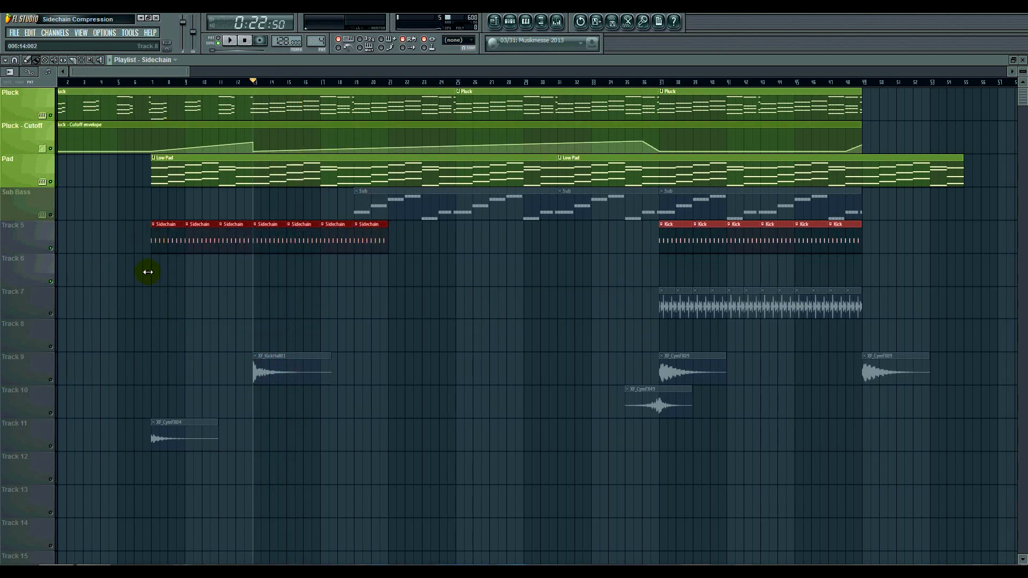
left_click_drag(164, 234, 169, 274)
left_click_drag(396, 274, 843, 277)
key("space")
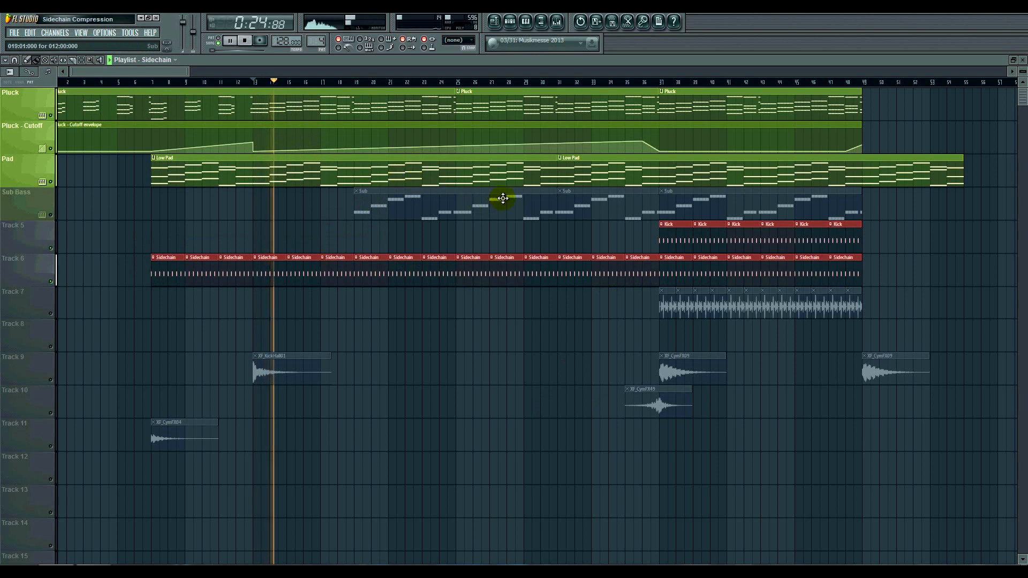
mouse_move(315, 141)
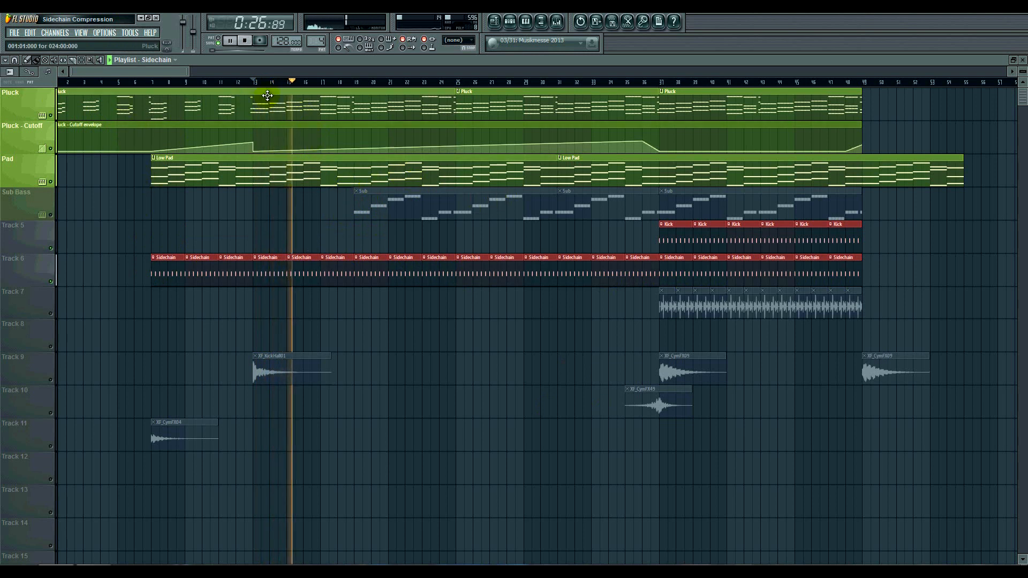
key("space")
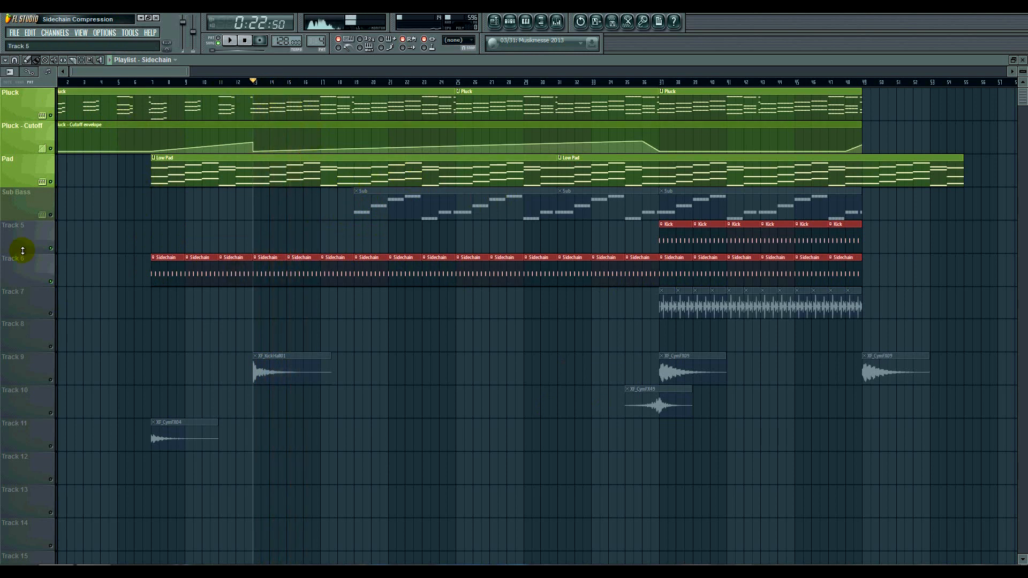
Solo the Sub Bass track and unmute Track 6 with the Sidechain clips
left_click(45, 214)
left_click(47, 215)
left_click(51, 215)
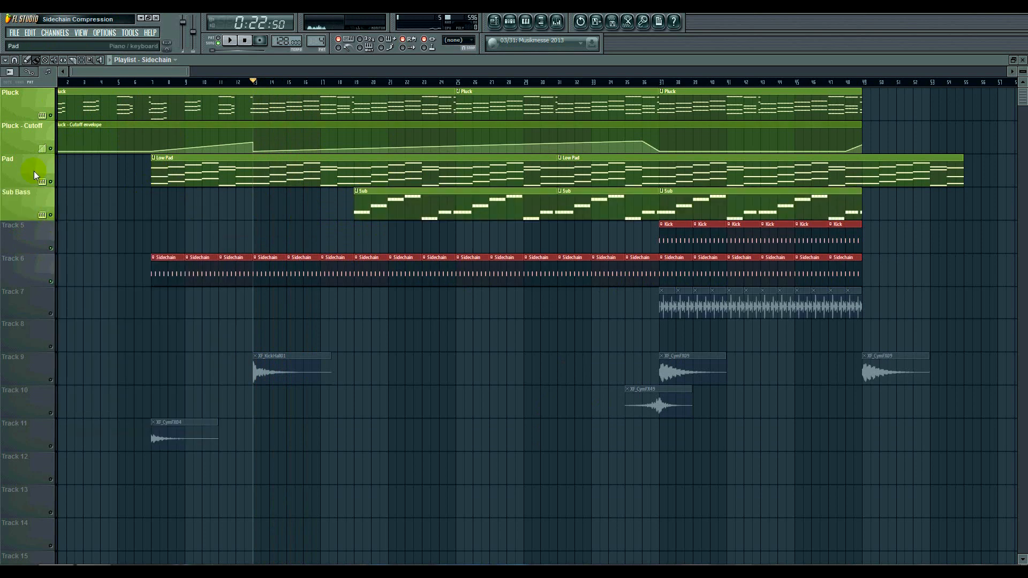
right_click(51, 182)
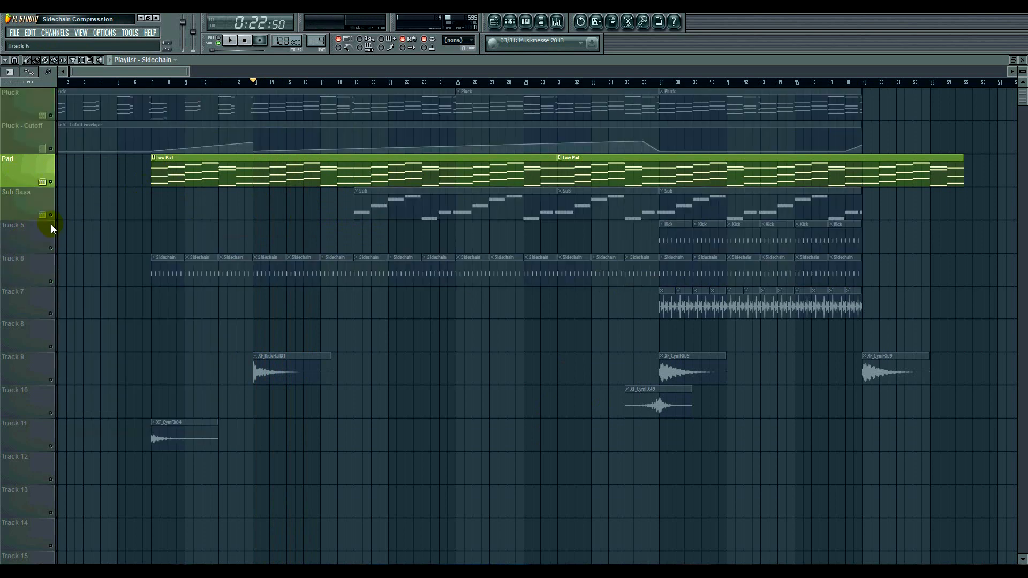
left_click(45, 283)
Play the Sub Bass together with the Sidechain clips from bar 19
key("space")
left_click(357, 83)
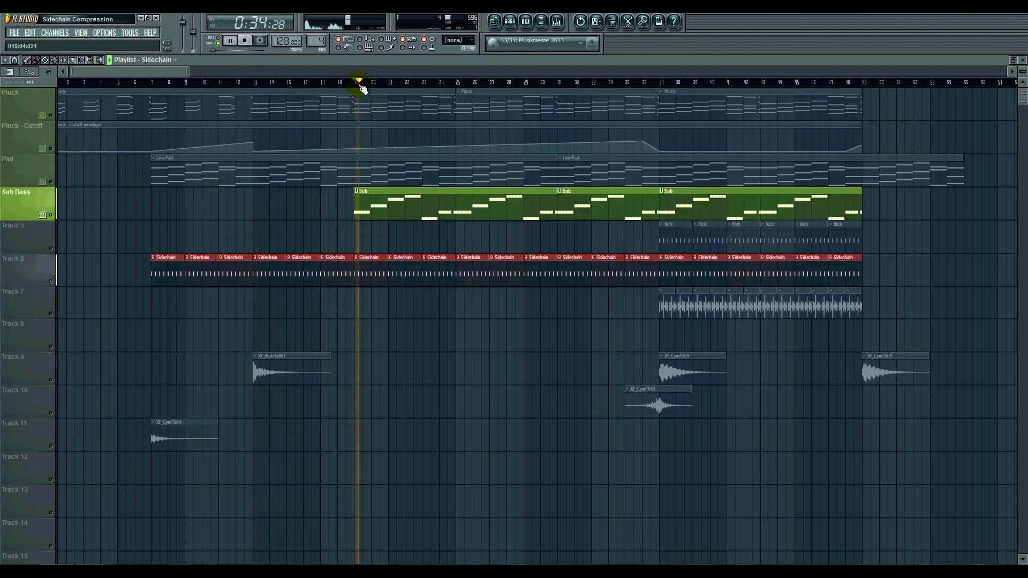
key("space")
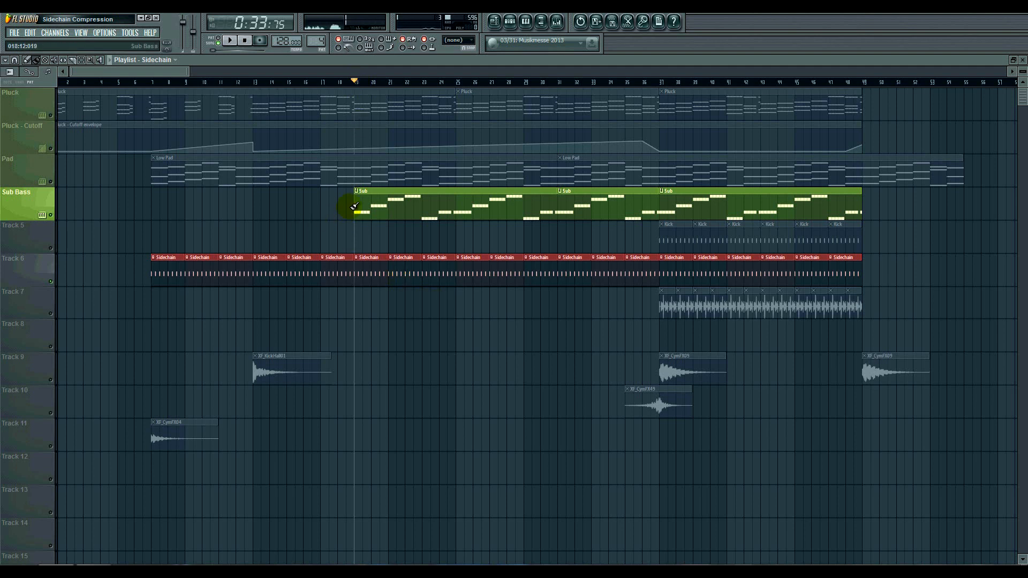
key("space")
key("space")
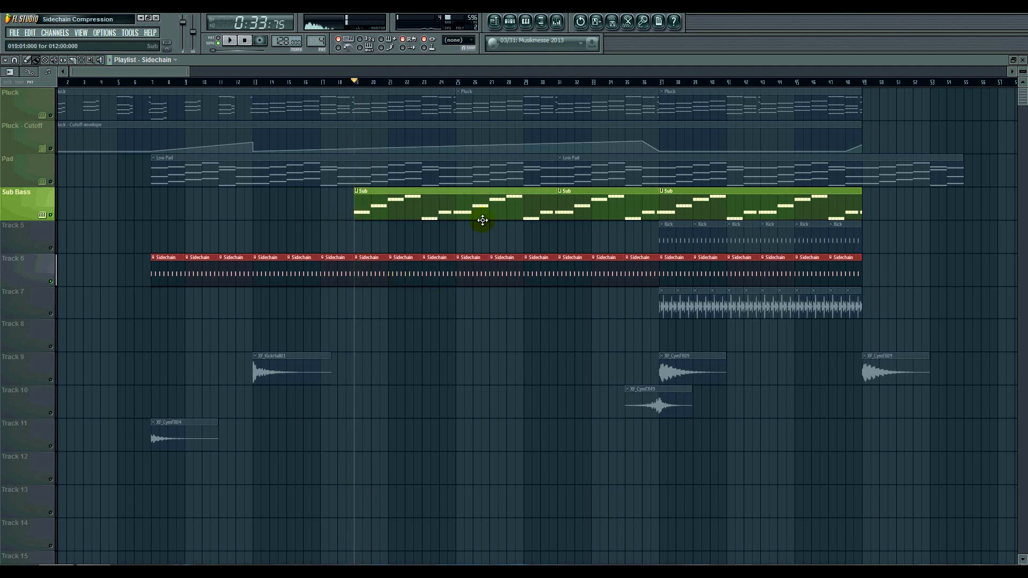
key("space")
mouse_move(169, 68)
left_mouse_down()
mouse_move(196, 71)
mouse_move(155, 72)
mouse_move(186, 73)
left_mouse_up()
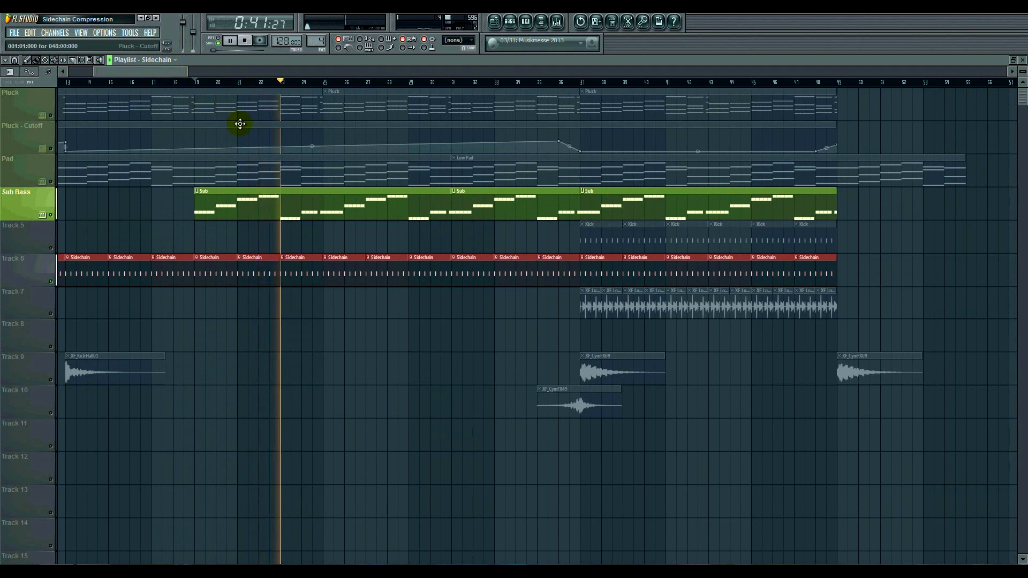
Stop playback and open the Fruity Parametric EQ 2 on the Sub mixer track
key("space")
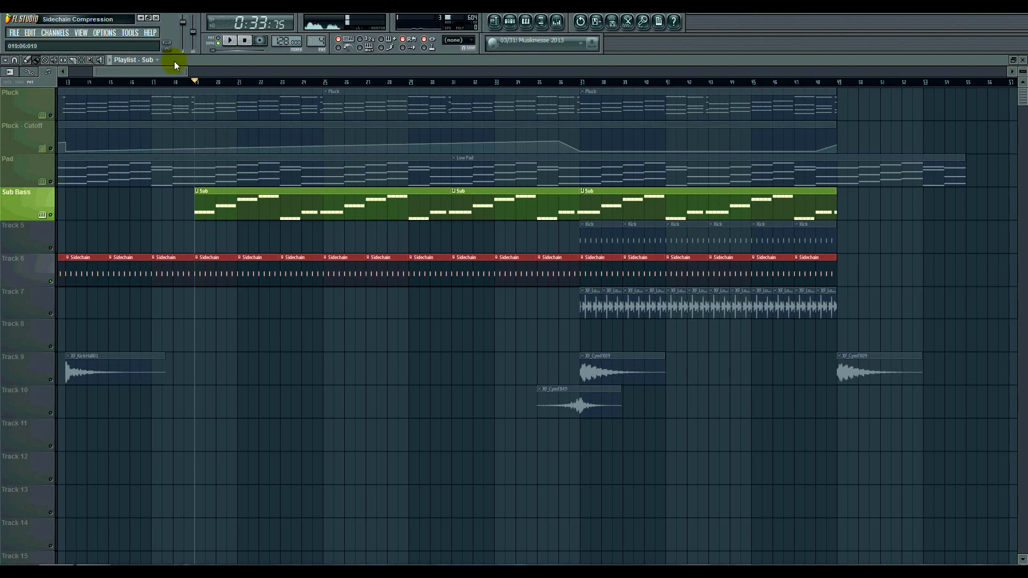
left_click(557, 23)
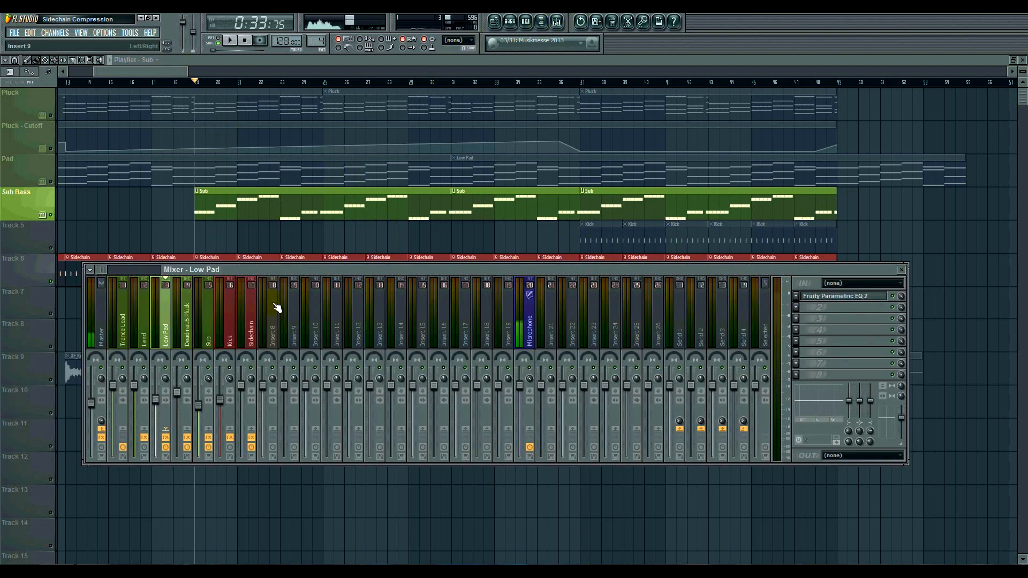
left_click(209, 335)
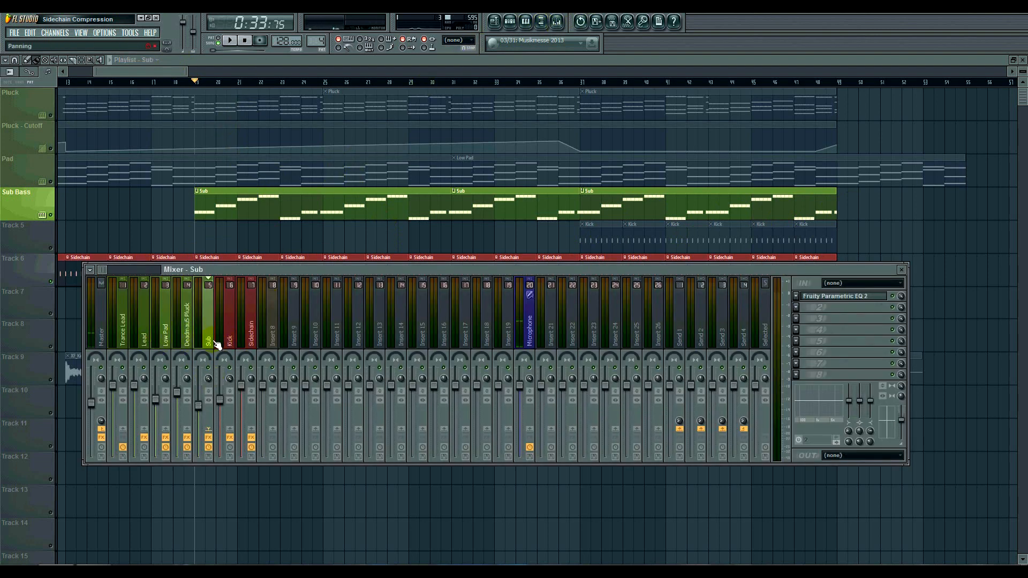
left_click(822, 298)
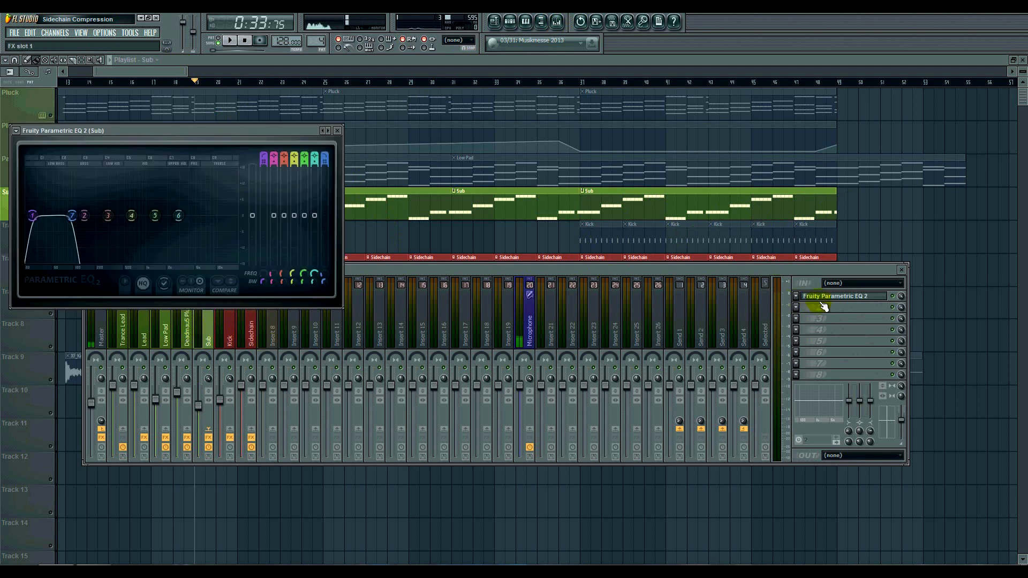
Link the Sub EQ's main level to Peak ctrl (Sidechain) - Peak with the Inverted mapping formula
right_click(258, 222)
left_click(278, 295)
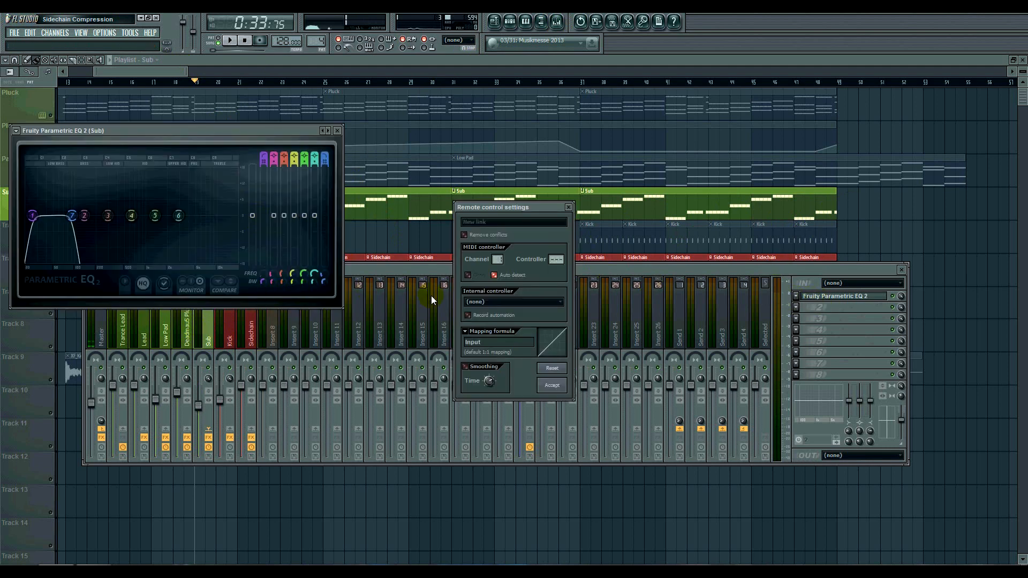
left_click(480, 304)
left_click(480, 328)
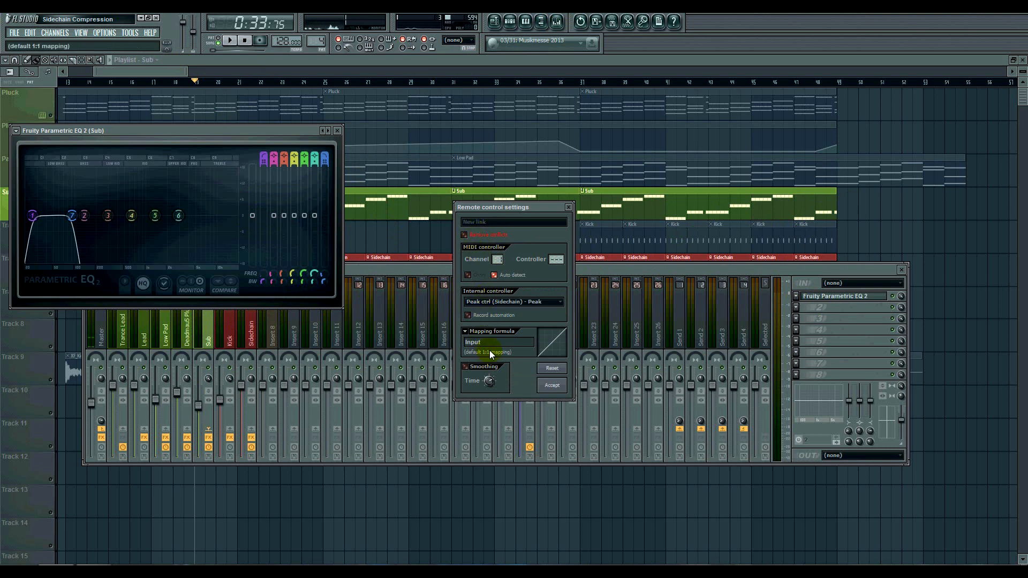
left_click(459, 332)
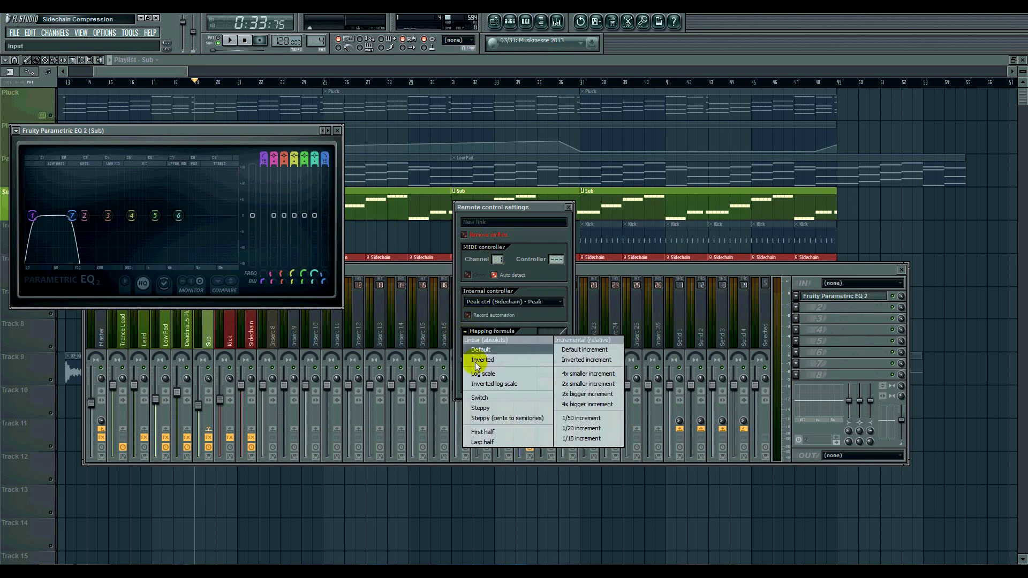
left_click(480, 359)
left_click(552, 385)
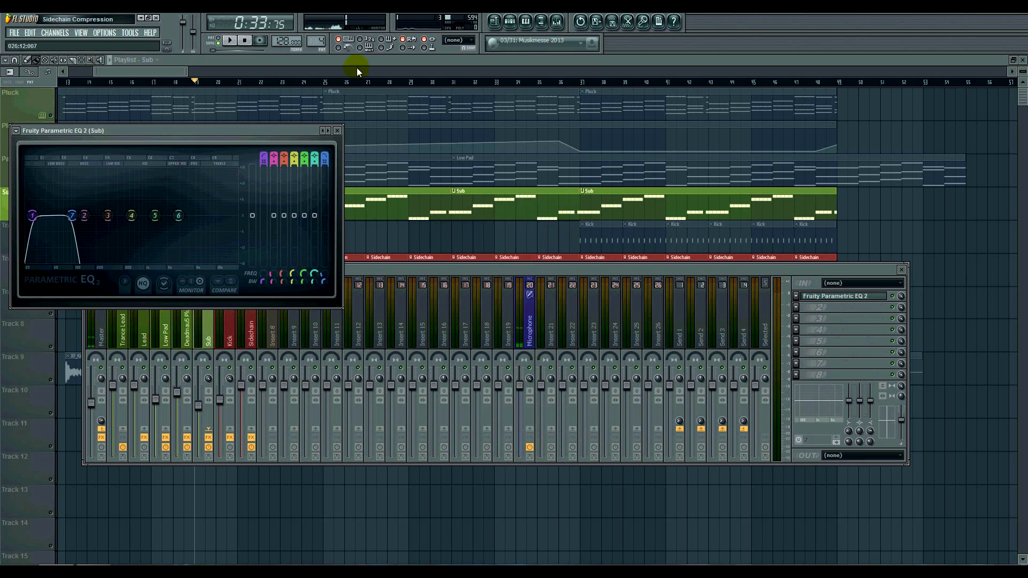
Play the linked Sub Bass with the Sidechain clips from bar 19 in the playlist
left_click(162, 61)
key("space")
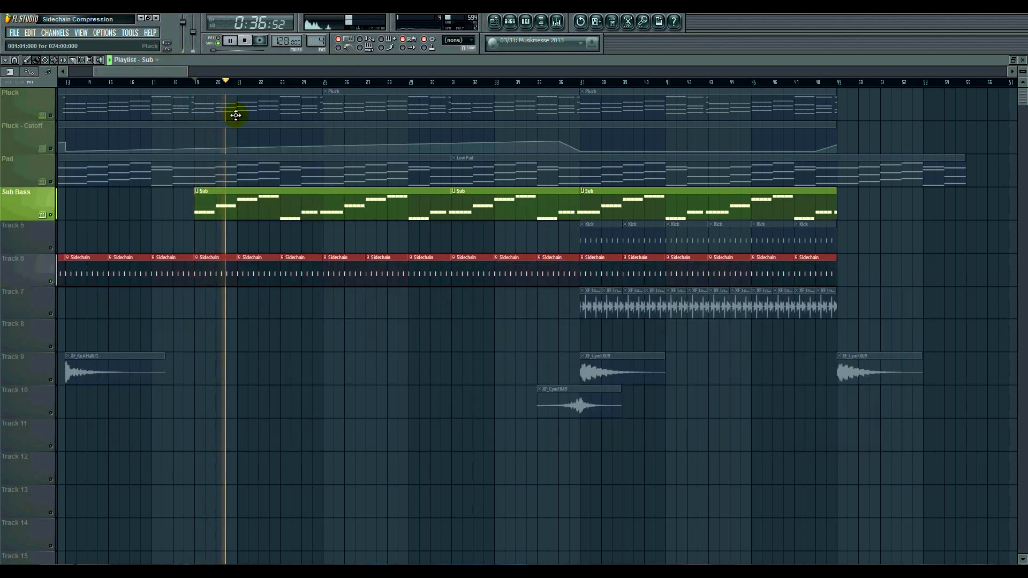
key("space")
key("space")
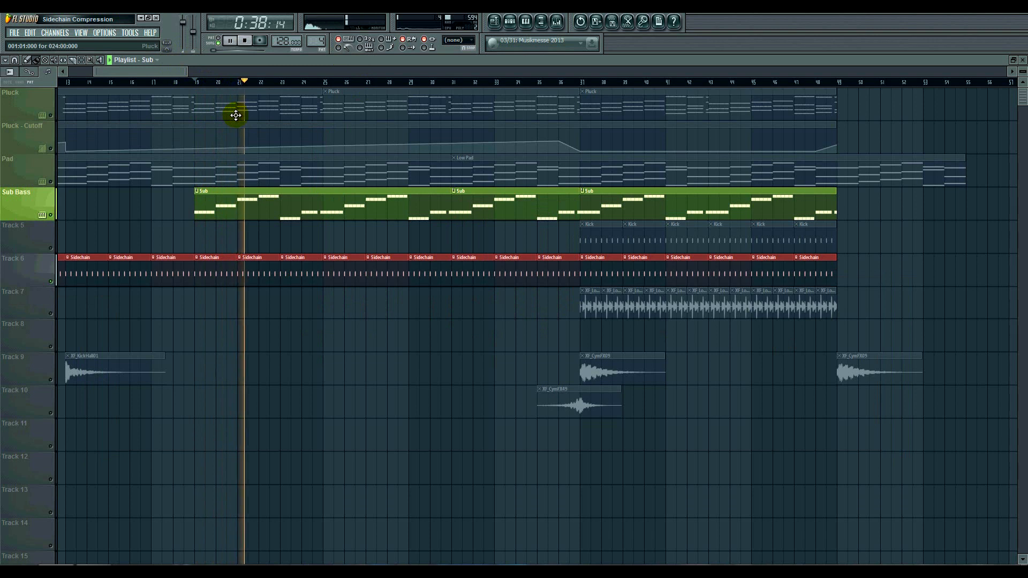
key("space")
Unmute the Pad and Pluck tracks and play them together with the Sub Bass from bar 19
left_click(56, 183)
left_click(52, 116)
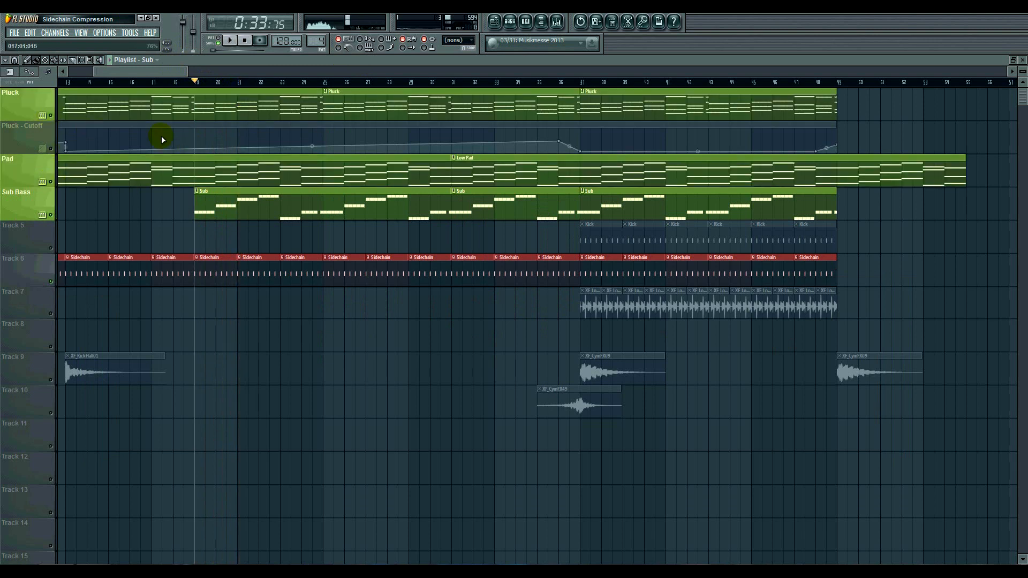
key("space")
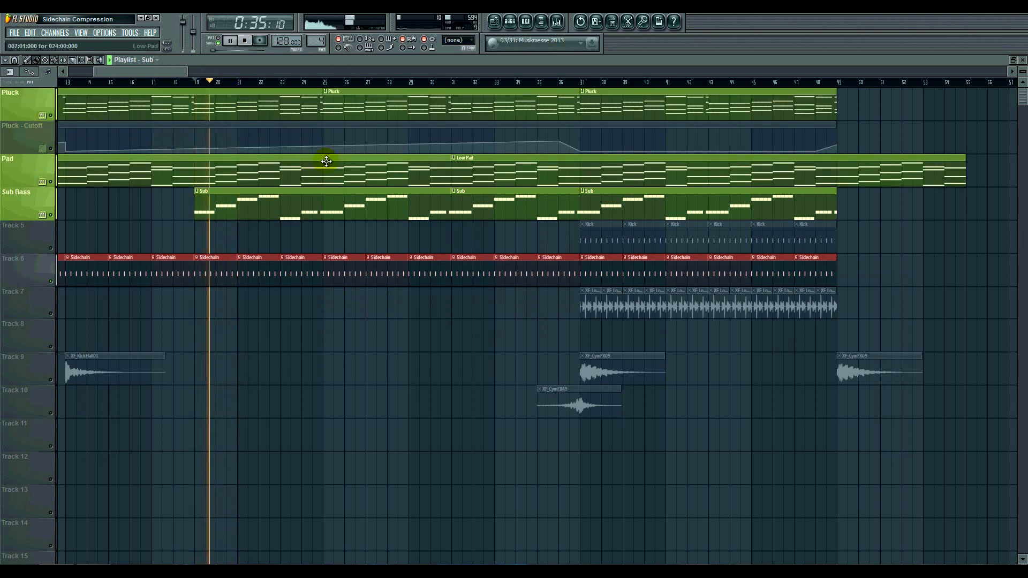
key("space")
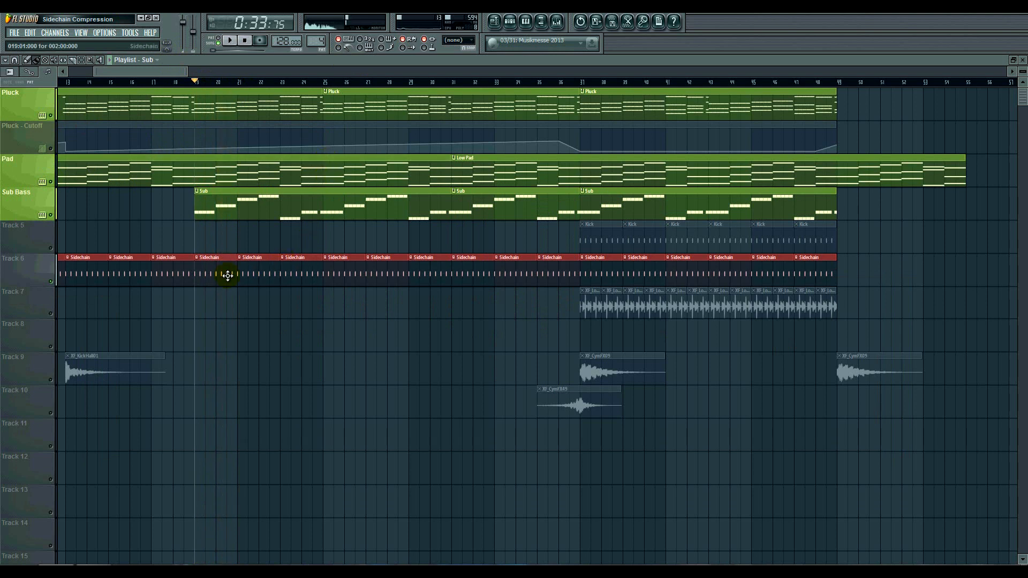
Remove the Sidechain clips in bars 19 to 26 of Track 6 and restore them
right_click(339, 266)
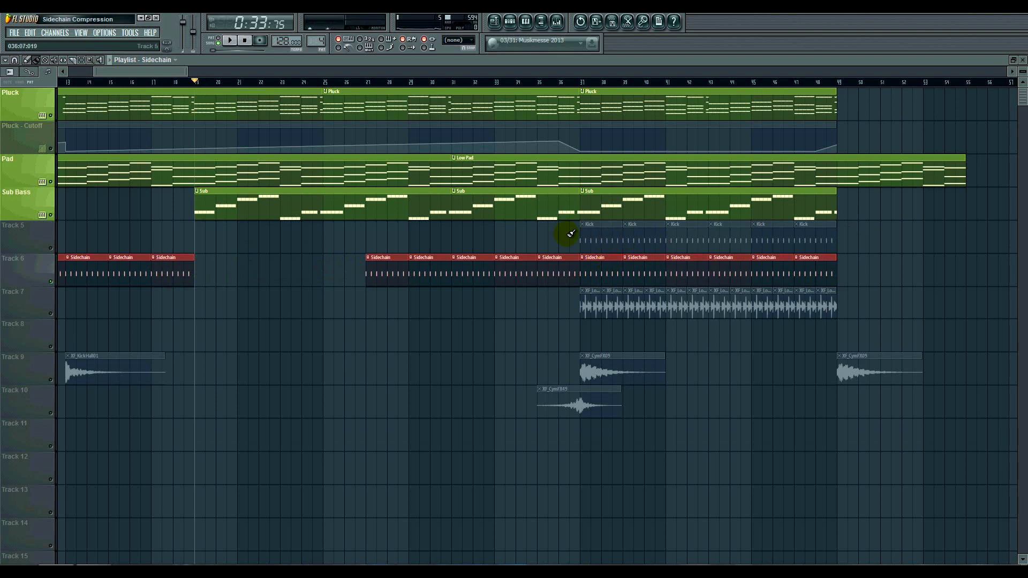
left_click_drag(792, 279, 912, 276)
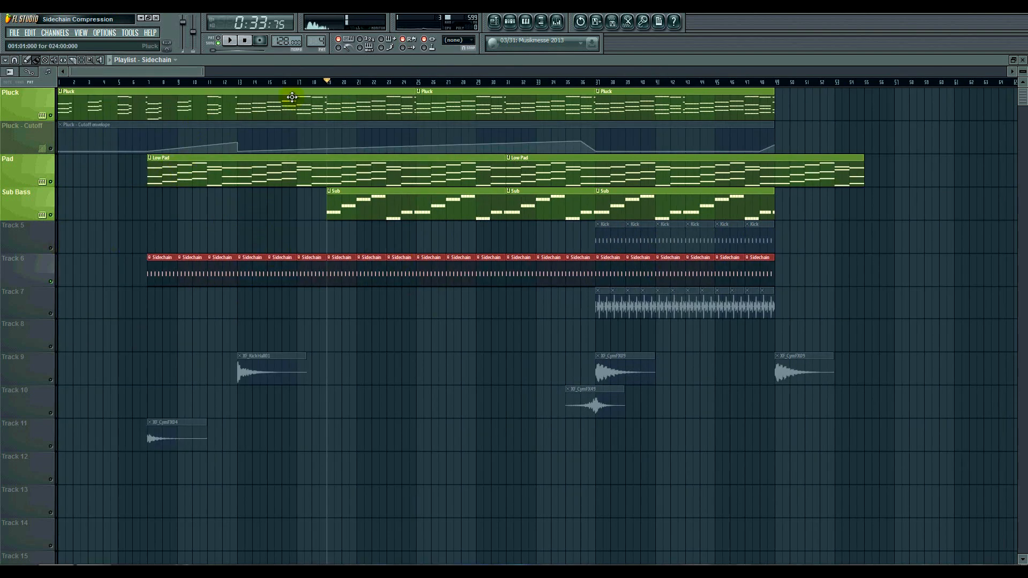
Unmute the Pluck - Cutoff automation and all remaining playlist tracks, and return the playhead to the song start
left_click(51, 149)
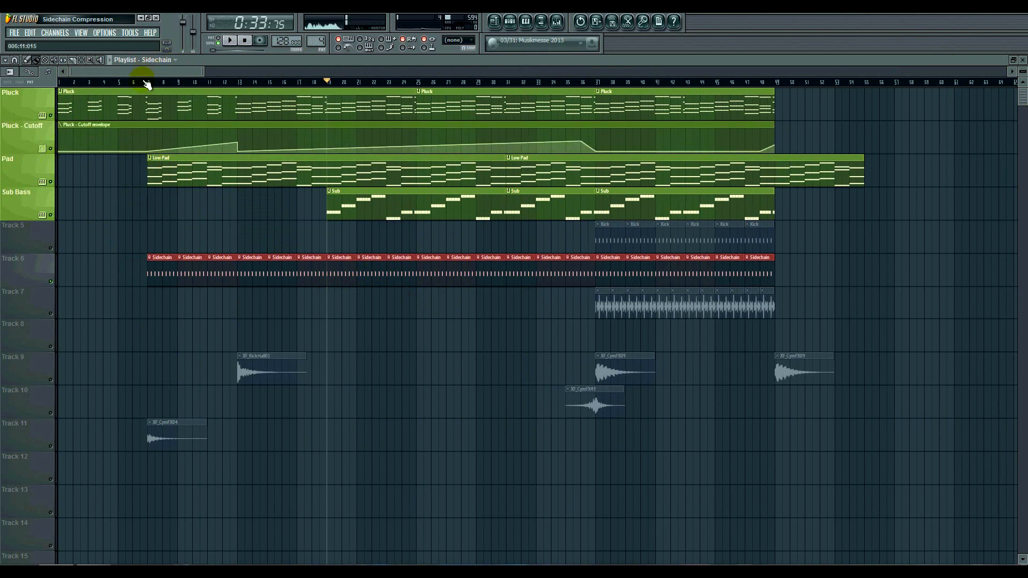
left_click_drag(152, 84, 772, 126)
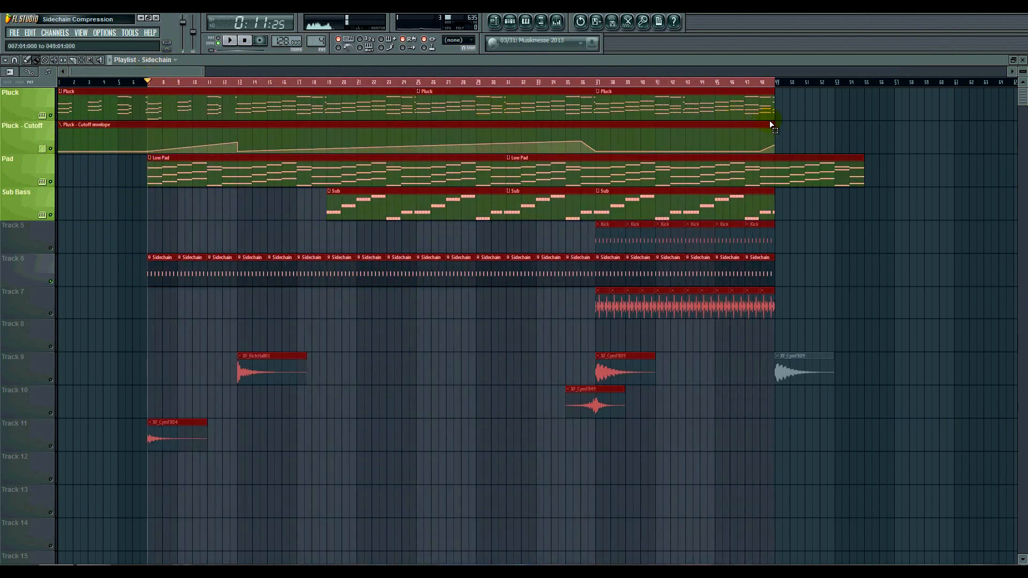
left_click(107, 185)
left_click(153, 83, "ctrl")
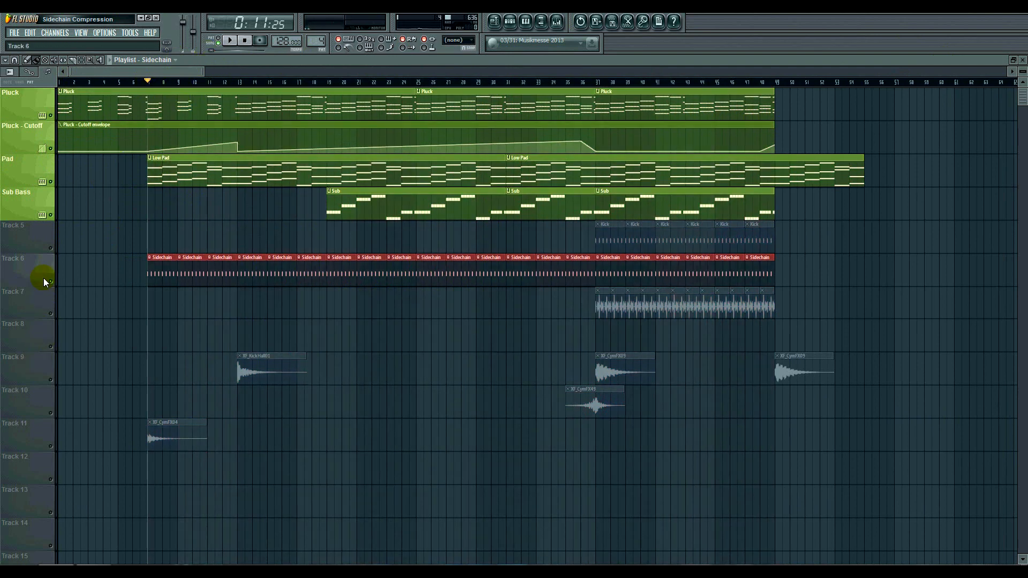
left_click(51, 248)
left_click(244, 36)
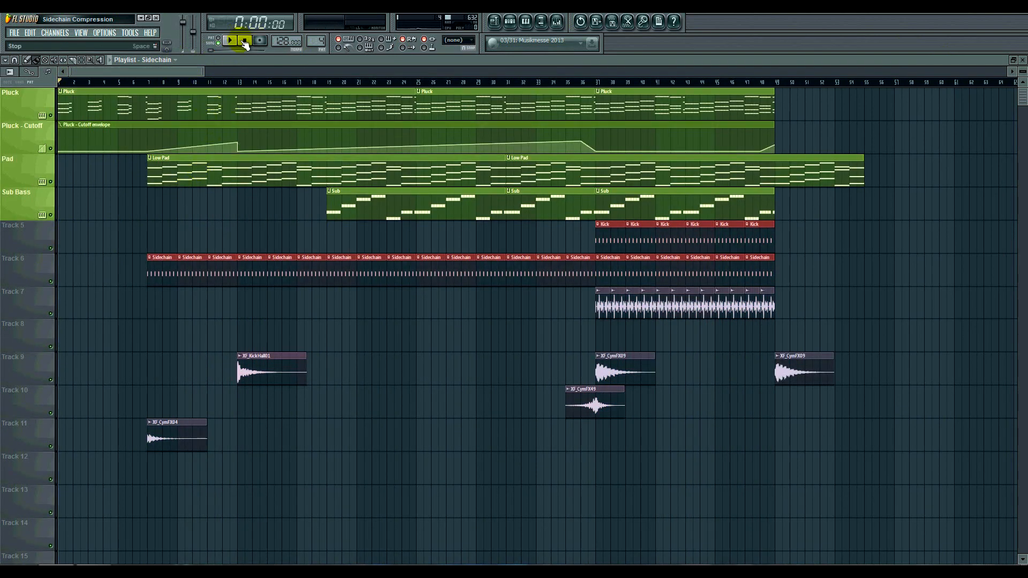
Play the full arrangement from the start and again from bar 31
key("space")
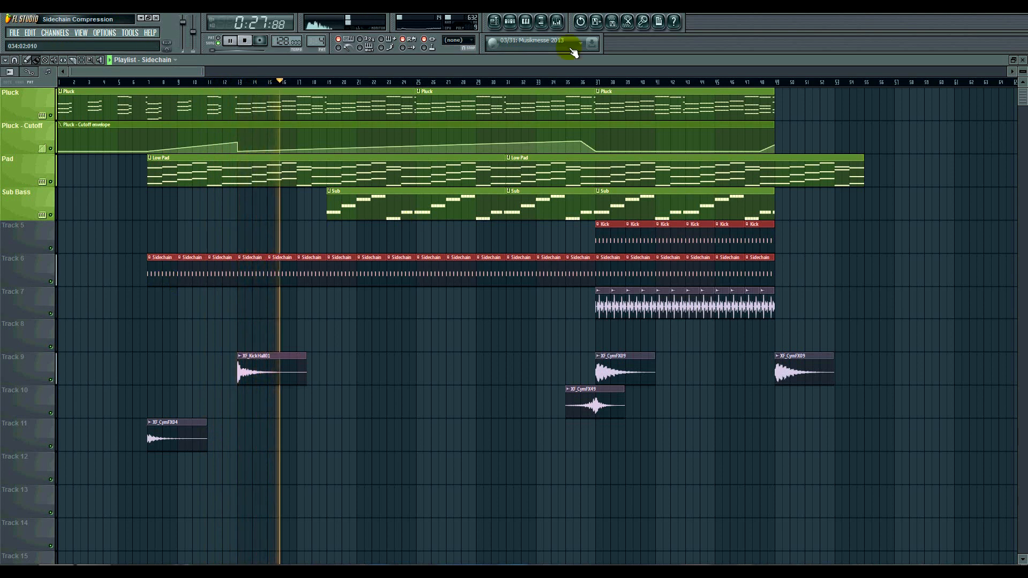
left_click(510, 82)
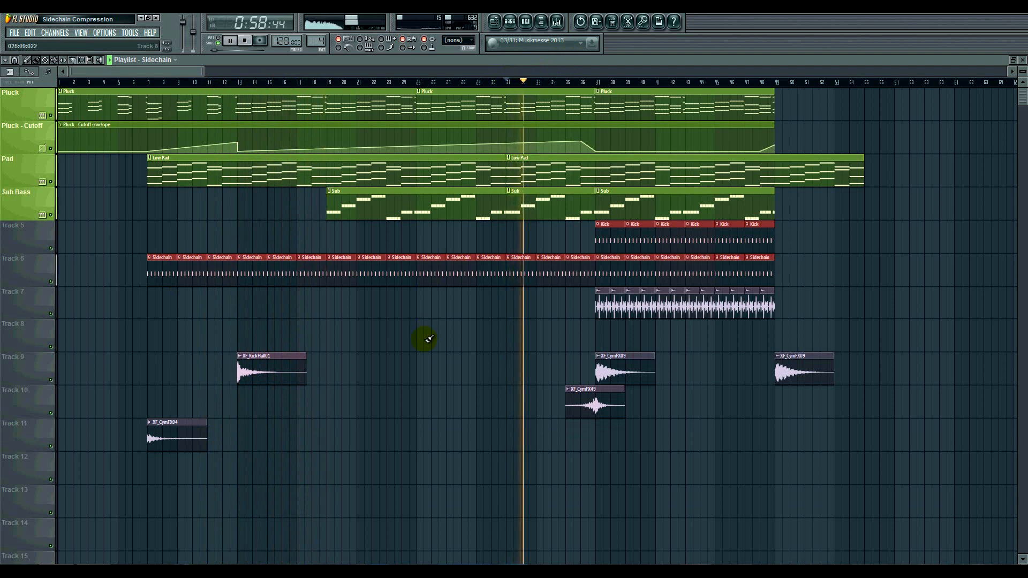
left_click_drag(180, 67, 227, 82)
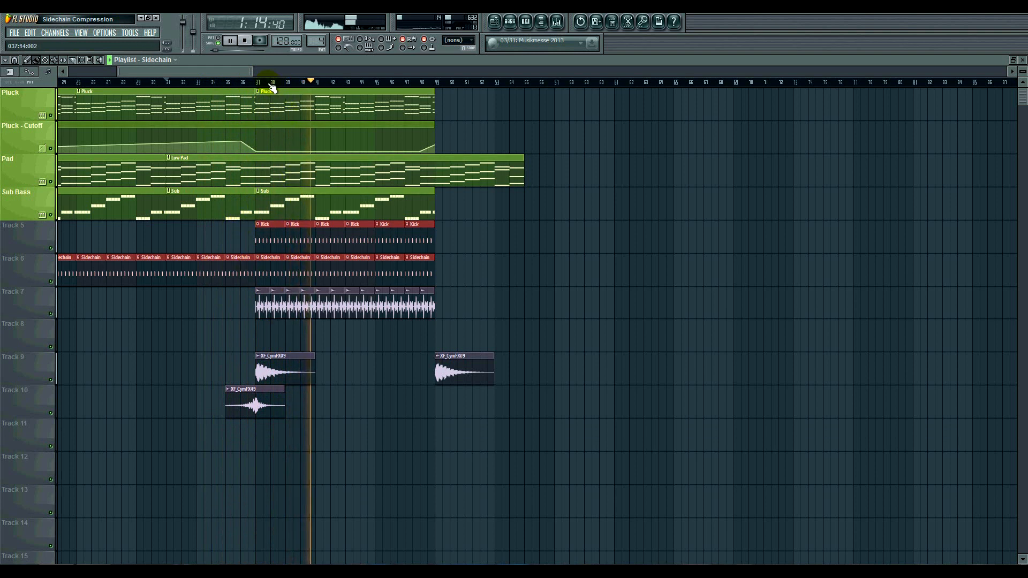
key("space")
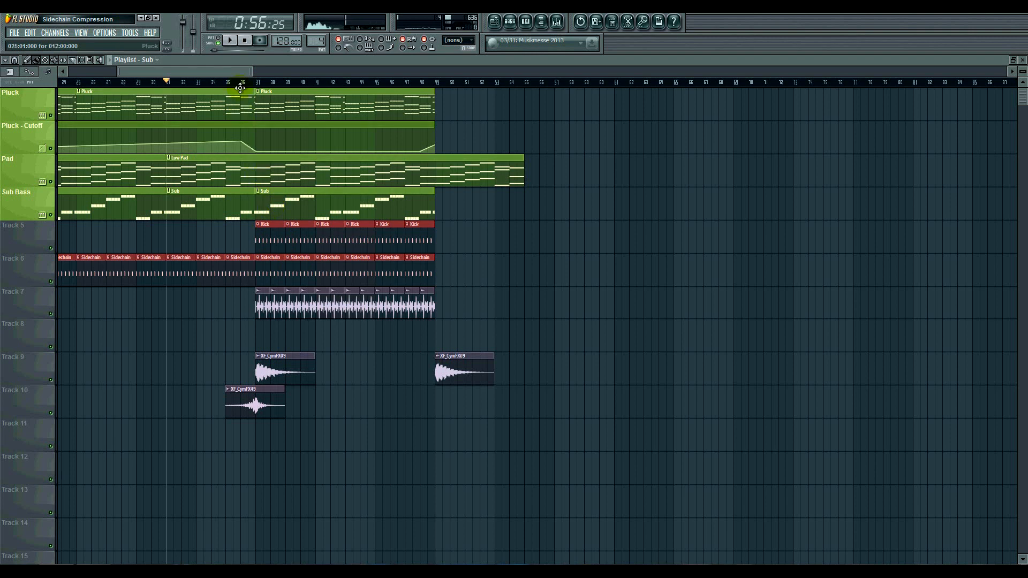
Remove the Sidechain clips from bar 37 onward on Track 6 and play the section where the Kick enters
right_click(271, 270)
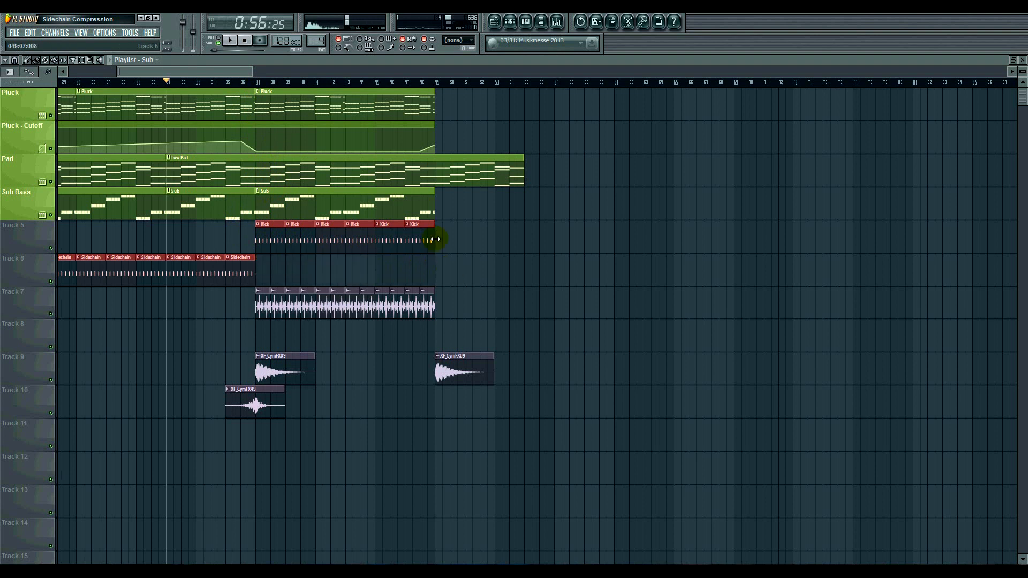
left_click(261, 84)
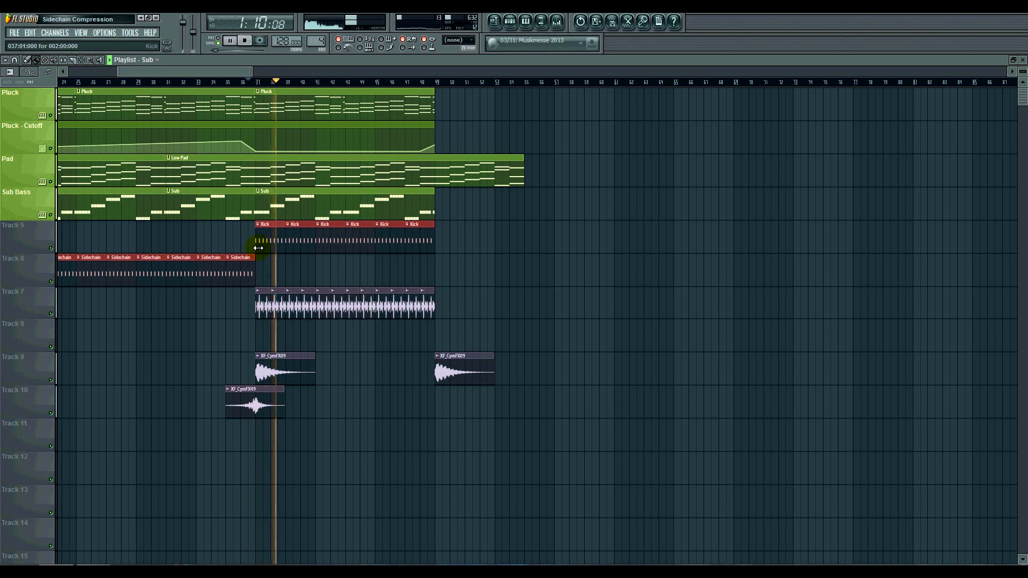
key("space")
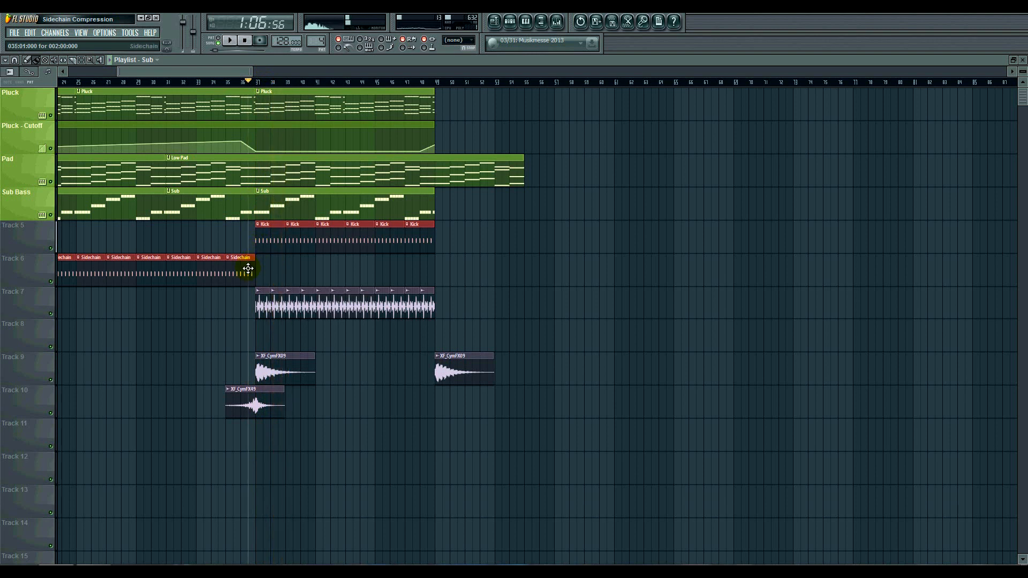
Paint the Sidechain clips back on Track 6 from bar 37 through bar 48 and play the Kick section
left_click_drag(294, 270, 454, 269)
key("space")
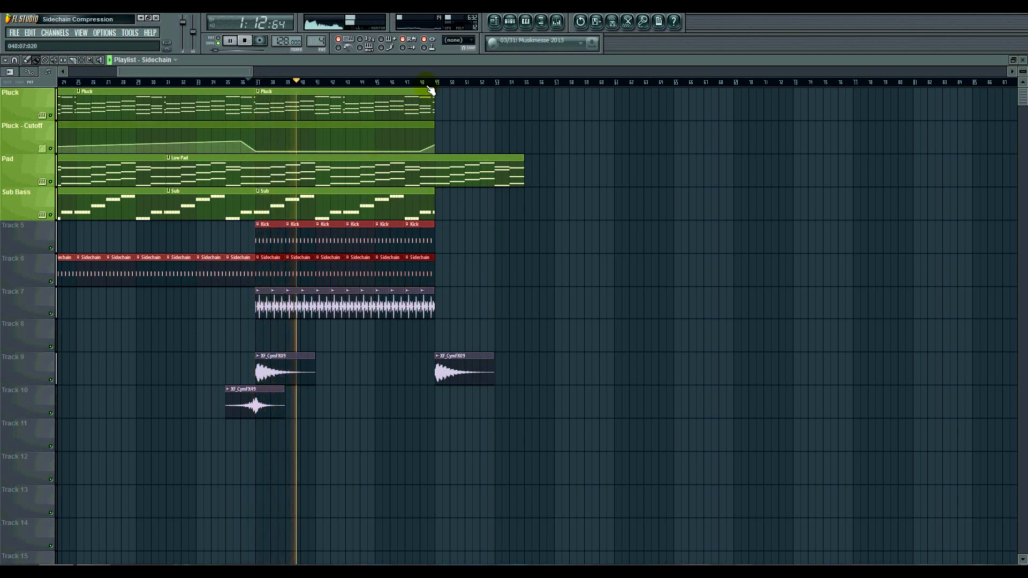
mouse_move(225, 69)
left_mouse_down()
mouse_move(185, 73)
mouse_move(374, 71)
mouse_move(205, 75)
left_mouse_up()
key("space")
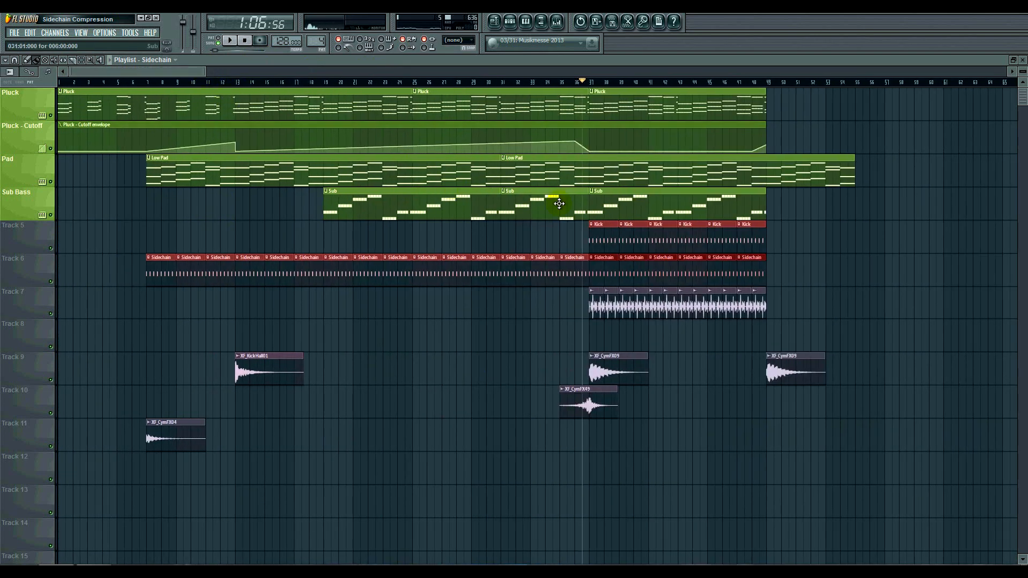
Increase the height of the playlist tracks and select the XF_Loop_071 clip on Track 7
left_click_drag(1025, 103, 1023, 68)
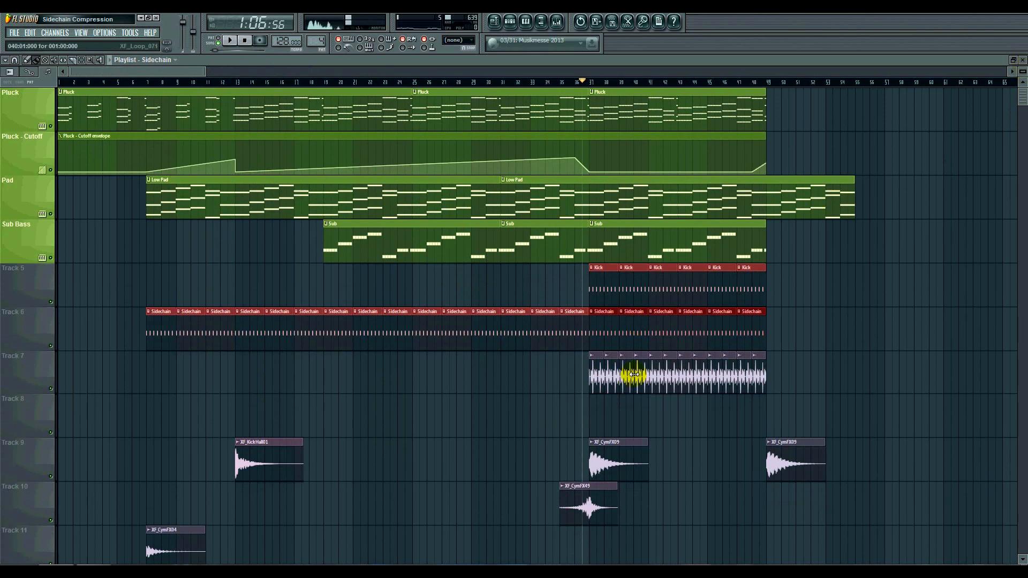
scroll(562, 402, "down", 3)
scroll(517, 392, "up", 3)
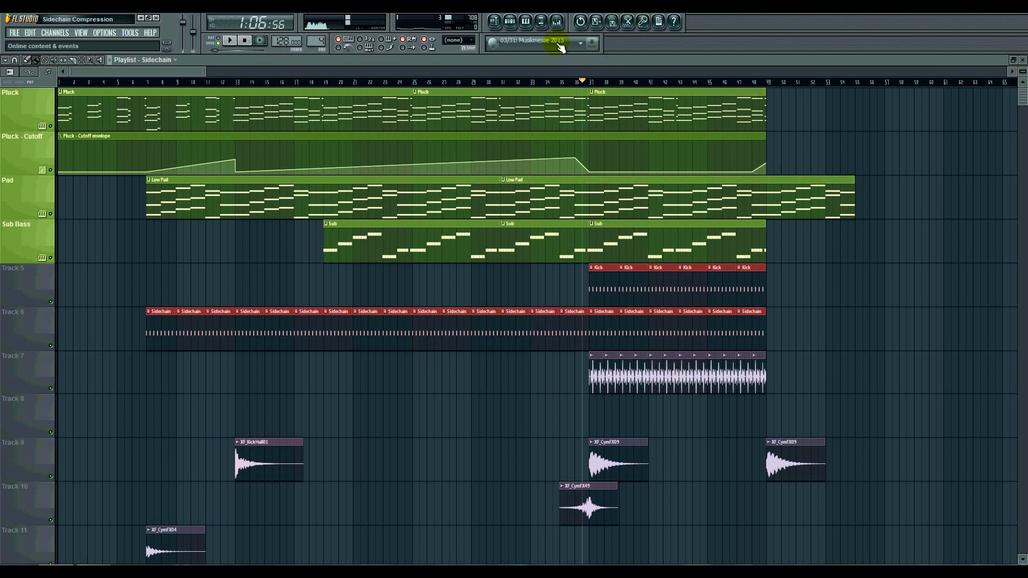
left_click(709, 373)
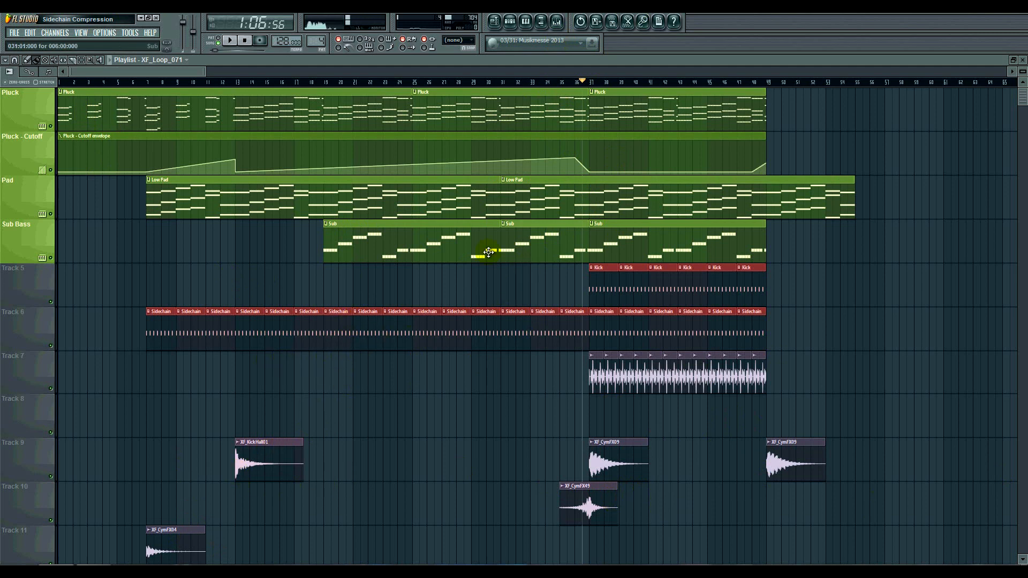
Examine the Sub pattern's notes and the Lead and Deadmau5 Pluck synth settings, and return to the playlist
double_click(426, 249)
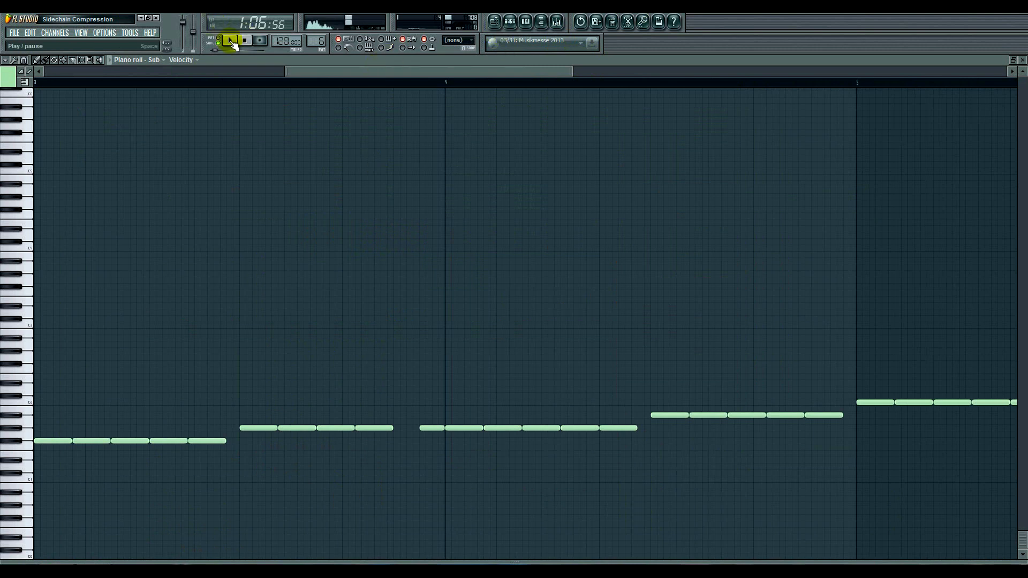
left_click(494, 21)
left_click(510, 22)
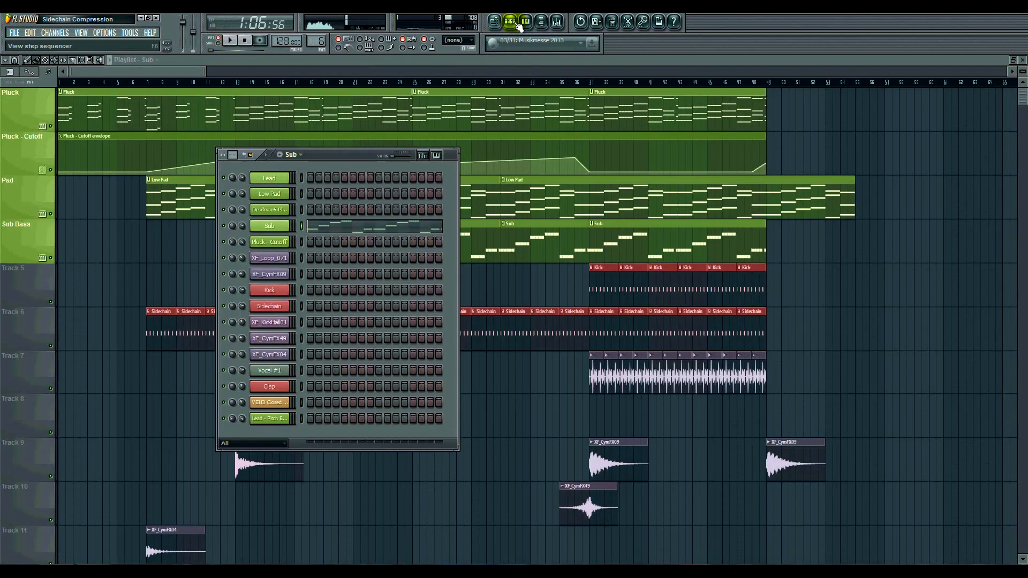
left_click(289, 227)
left_click(478, 225)
left_click(284, 196)
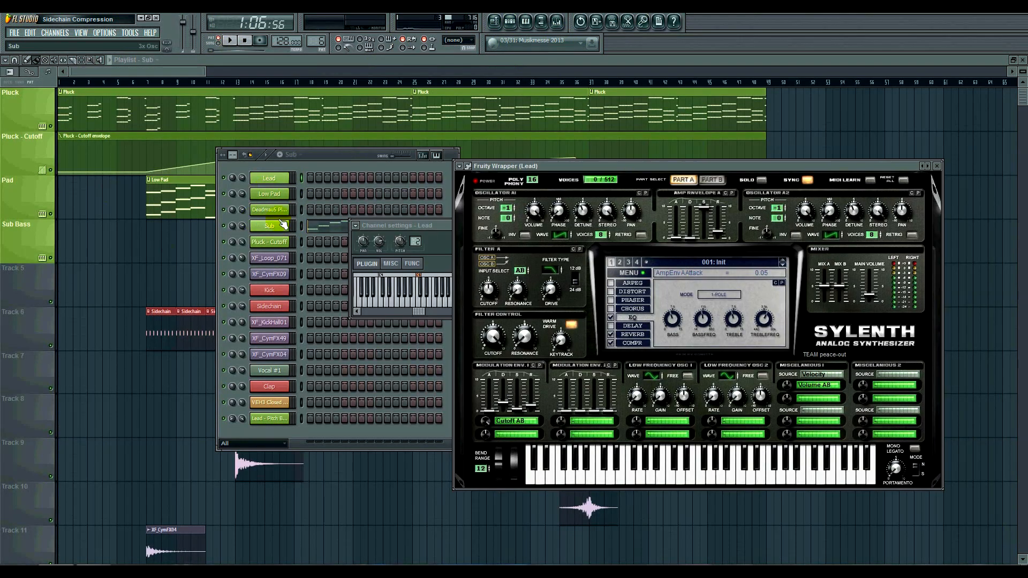
left_click(284, 211)
left_click_drag(416, 210, 488, 206)
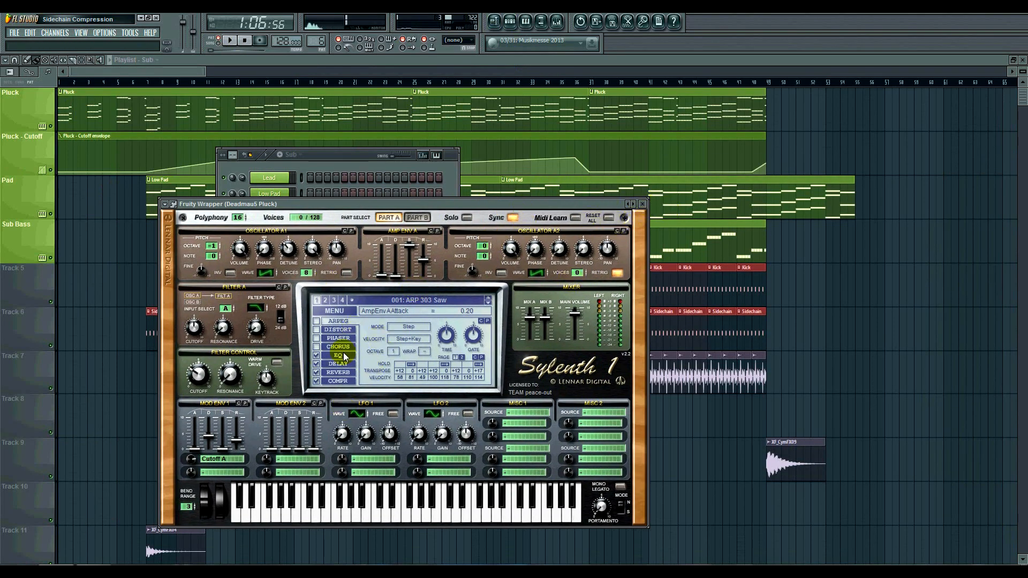
key("F12")
key("F5")
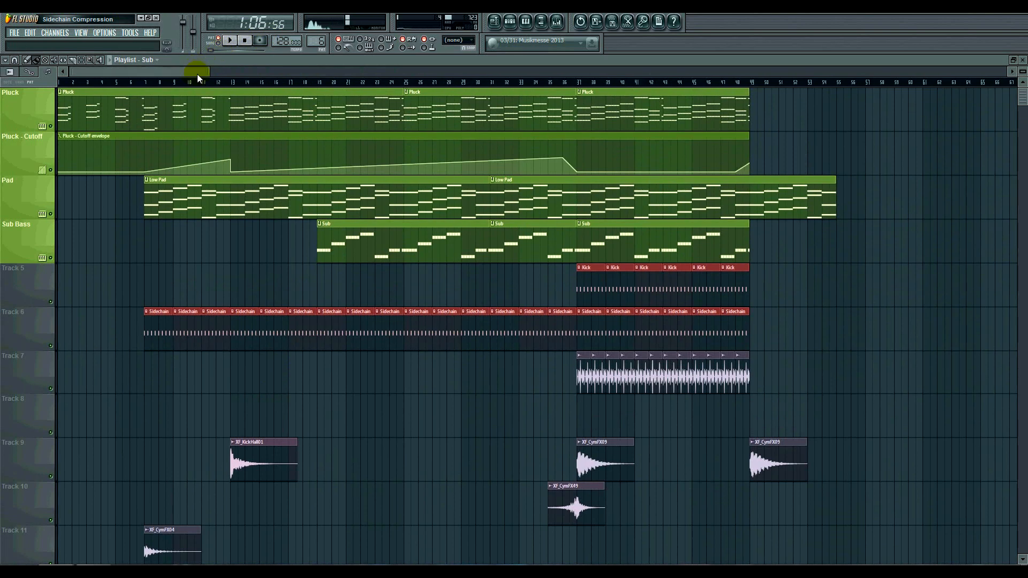
left_click_drag(197, 74, 122, 83)
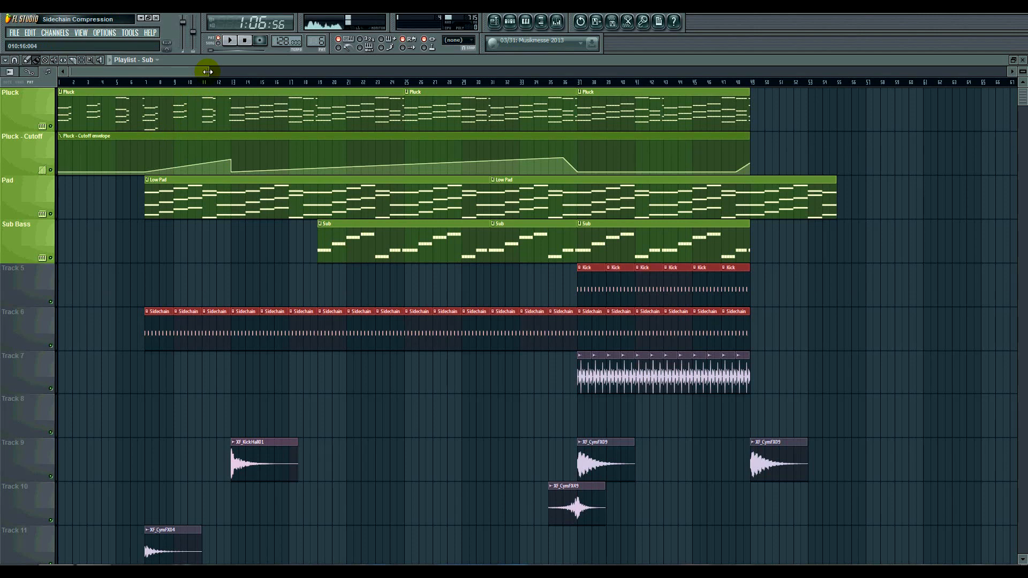
mouse_move(208, 72)
left_mouse_down()
mouse_move(220, 69)
mouse_move(196, 79)
left_mouse_up()
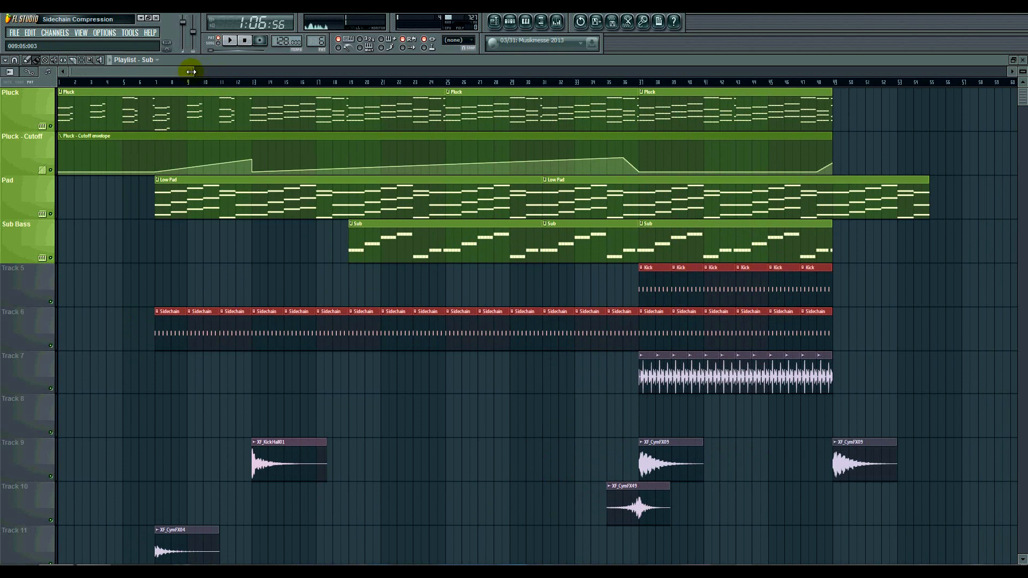
left_click_drag(176, 72, 176, 80)
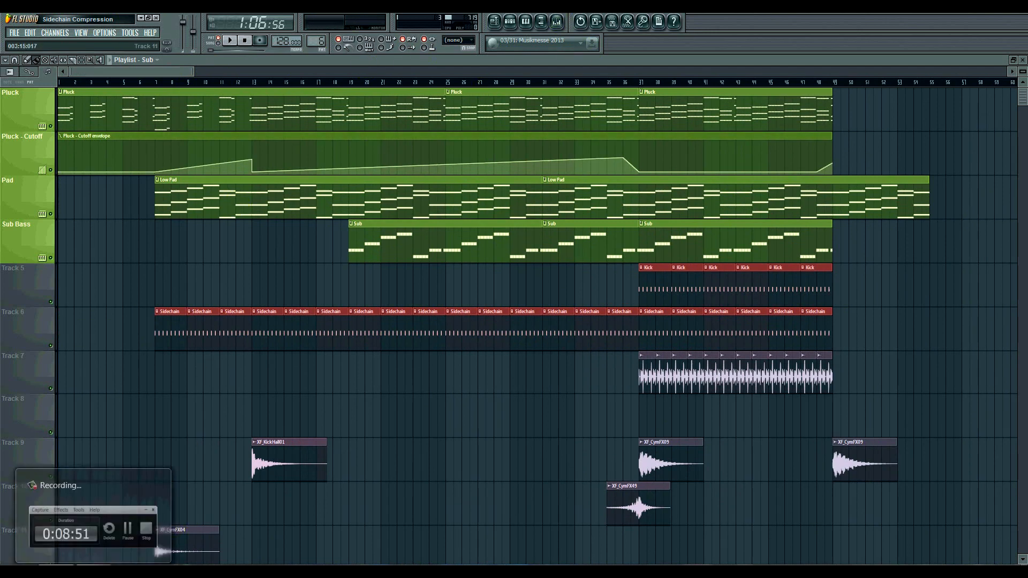
left_click(94, 570)
left_click(1007, 531)
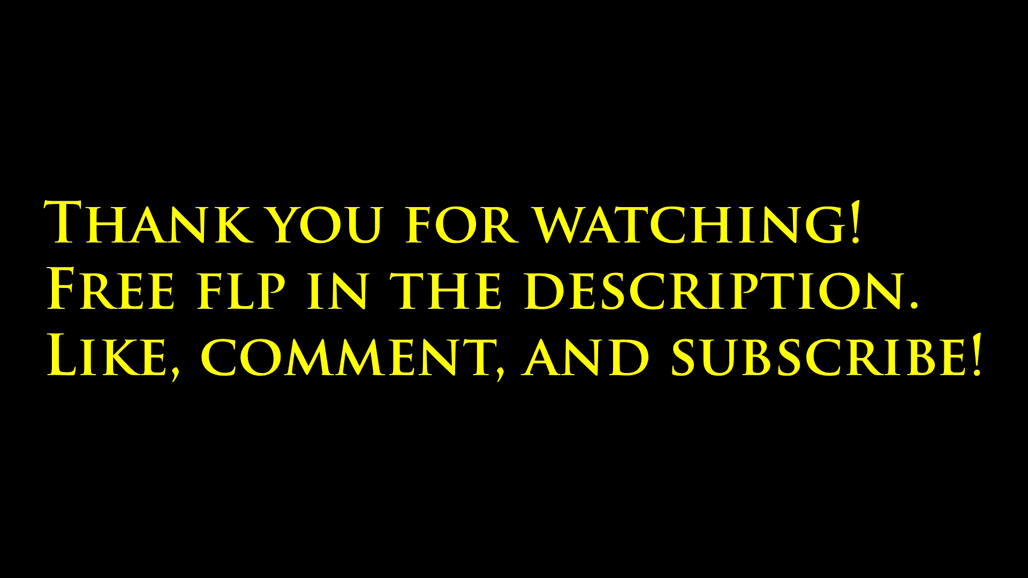